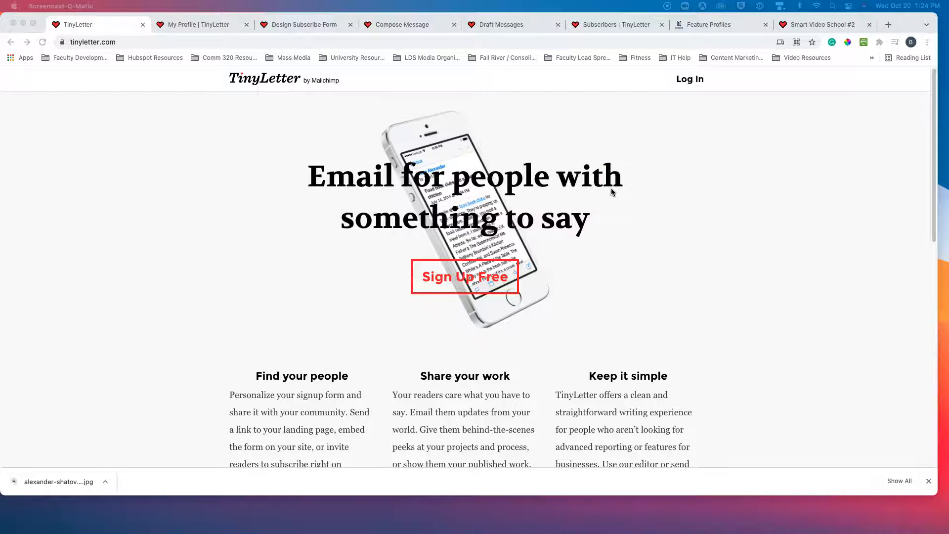
click(545, 175)
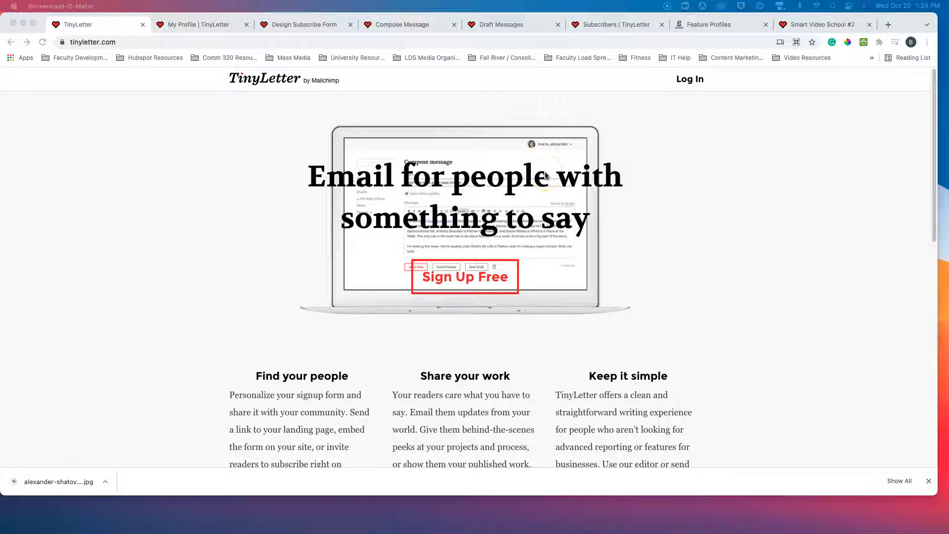
click(509, 171)
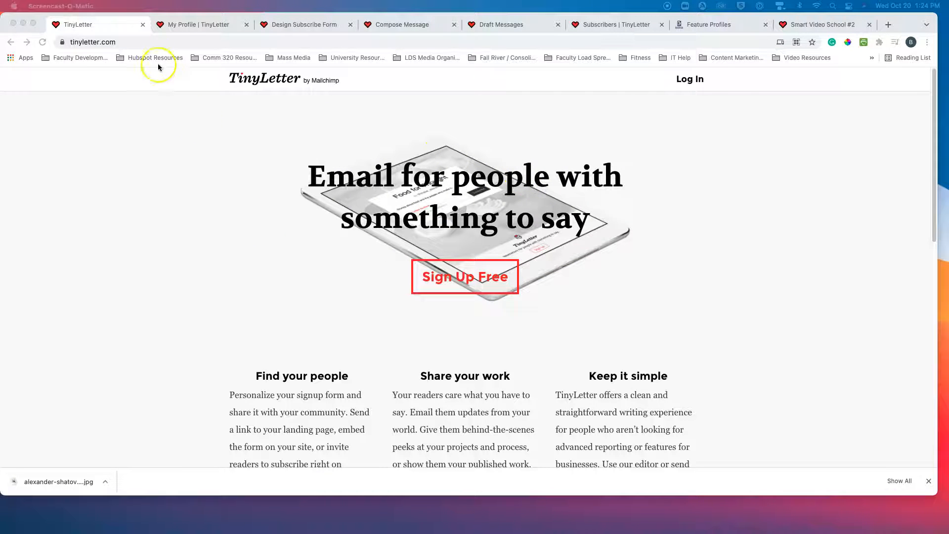
Open the account's profile page from the logged-in TinyLetter session, starting at the Profile section.
click(192, 23)
click(688, 82)
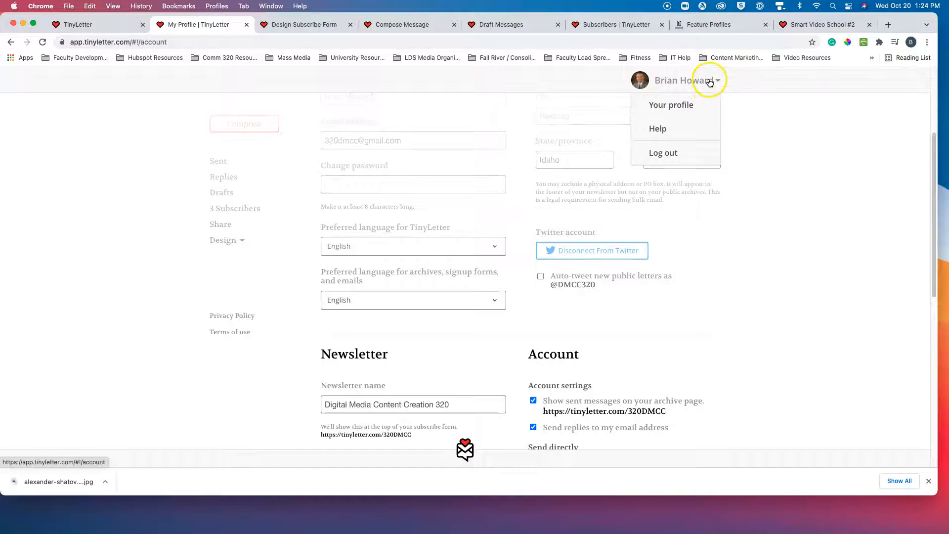
click(680, 105)
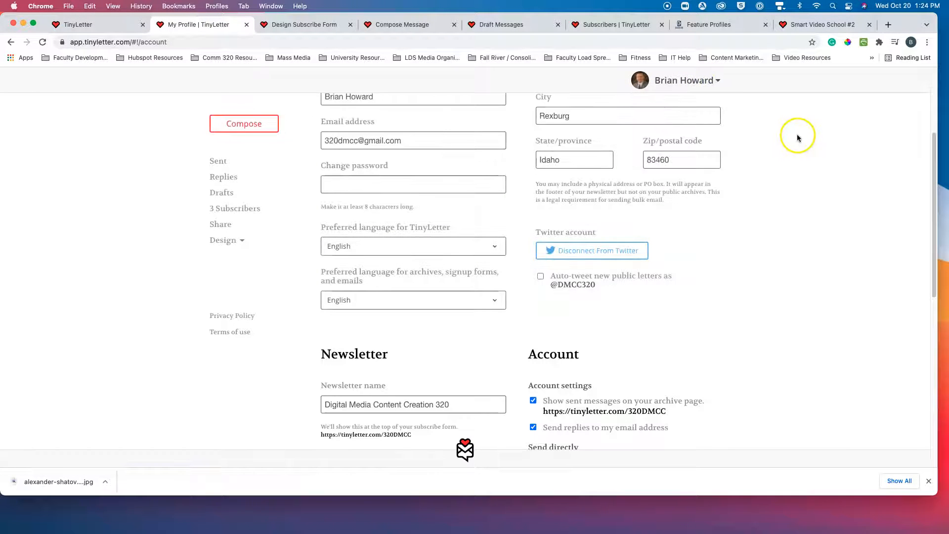
scroll(144, 158, up, 5)
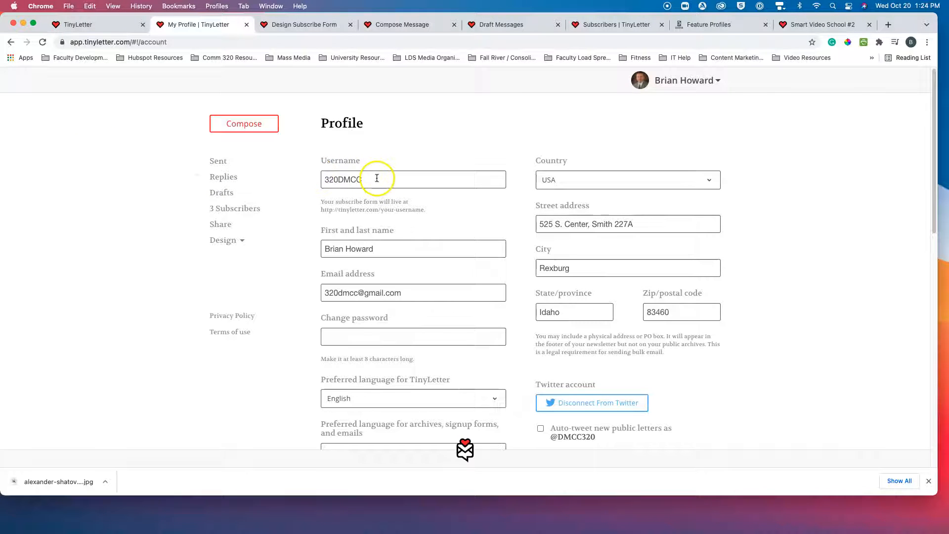
Review the profile page's personal details, address, language, Twitter, newsletter name and description, subscription reminder and account settings.
scroll(332, 223, down, 1)
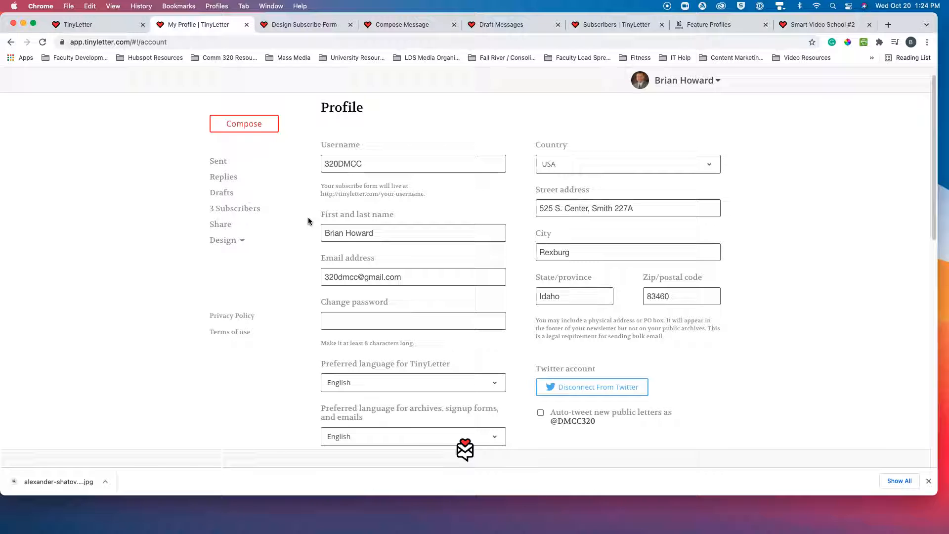
scroll(308, 219, down, 1)
scroll(307, 218, down, 4)
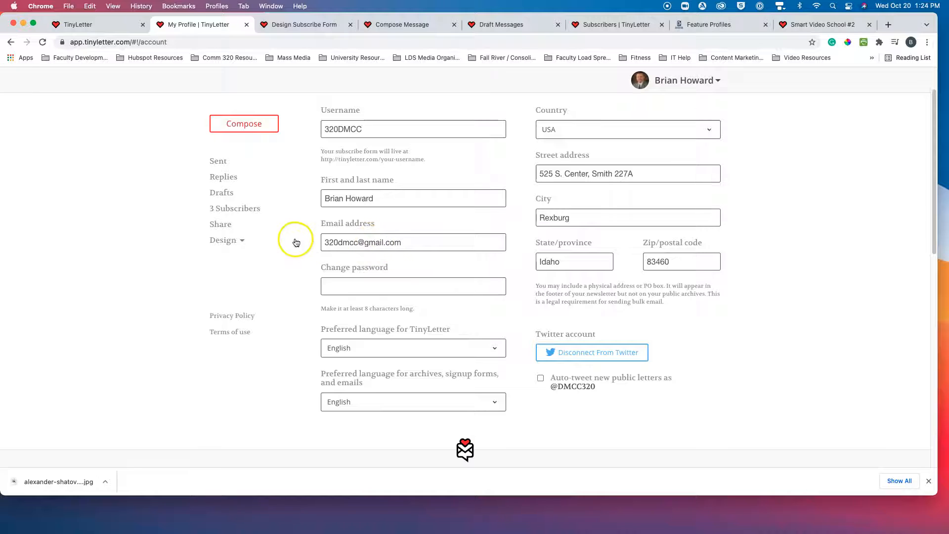
scroll(301, 246, down, 4)
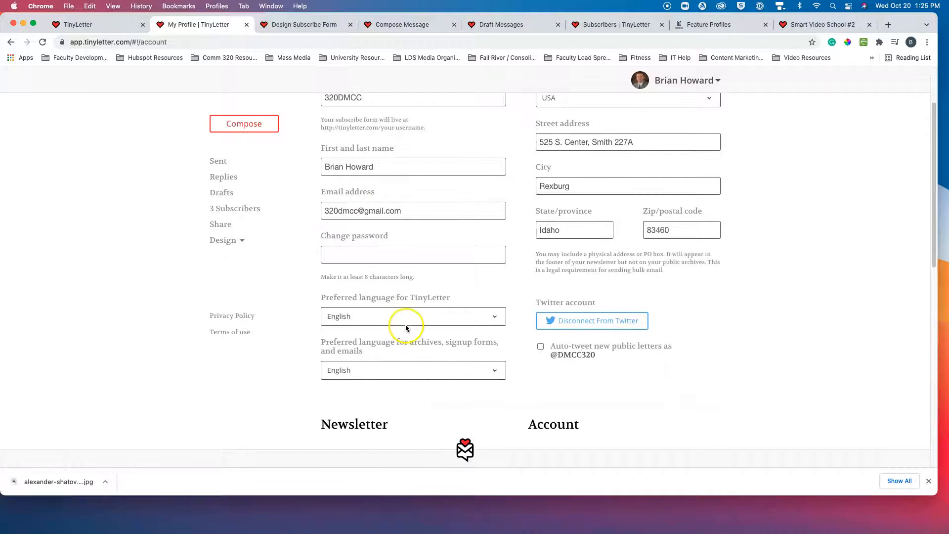
scroll(405, 324, up, 5)
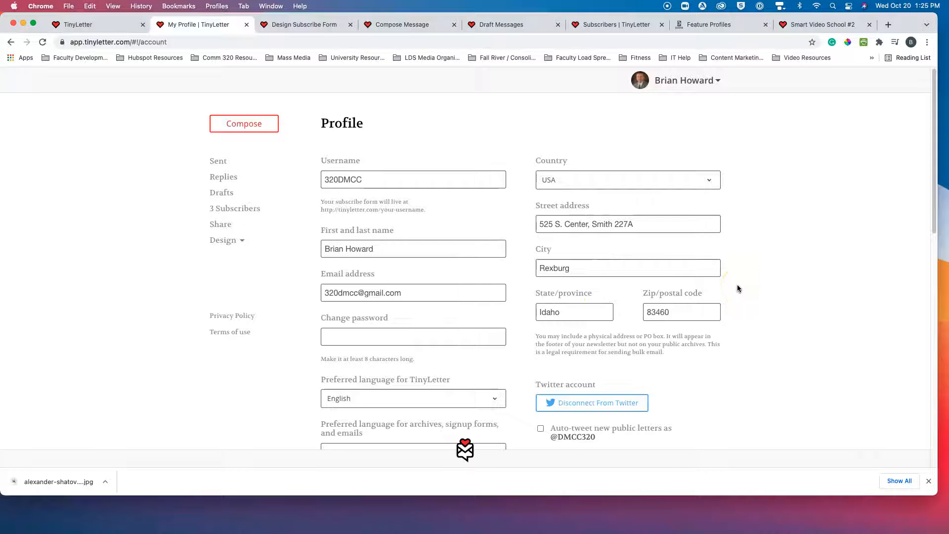
scroll(737, 286, down, 3)
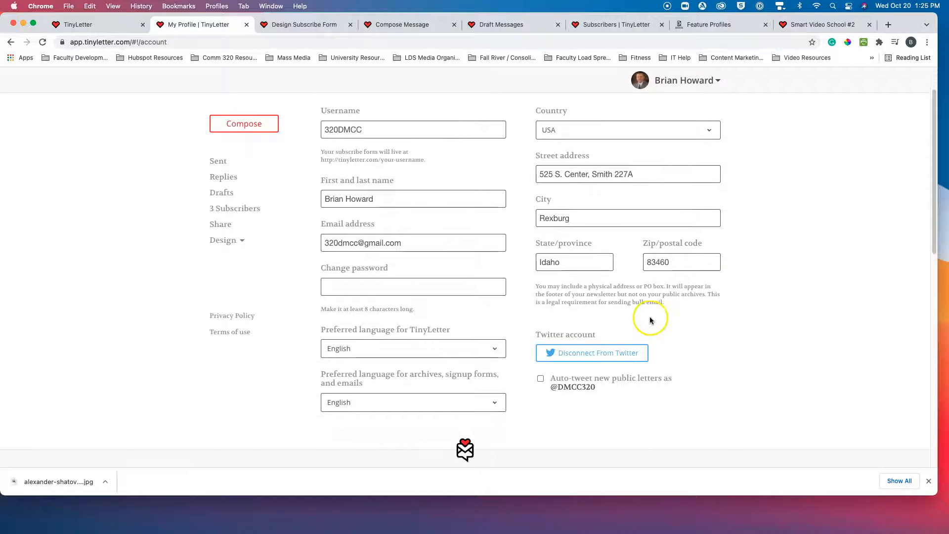
scroll(699, 317, down, 5)
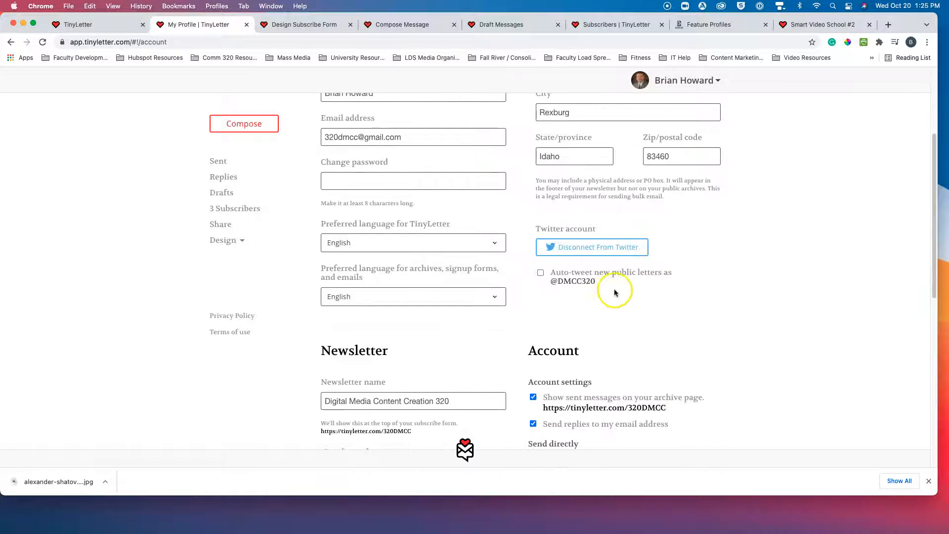
scroll(615, 292, down, 8)
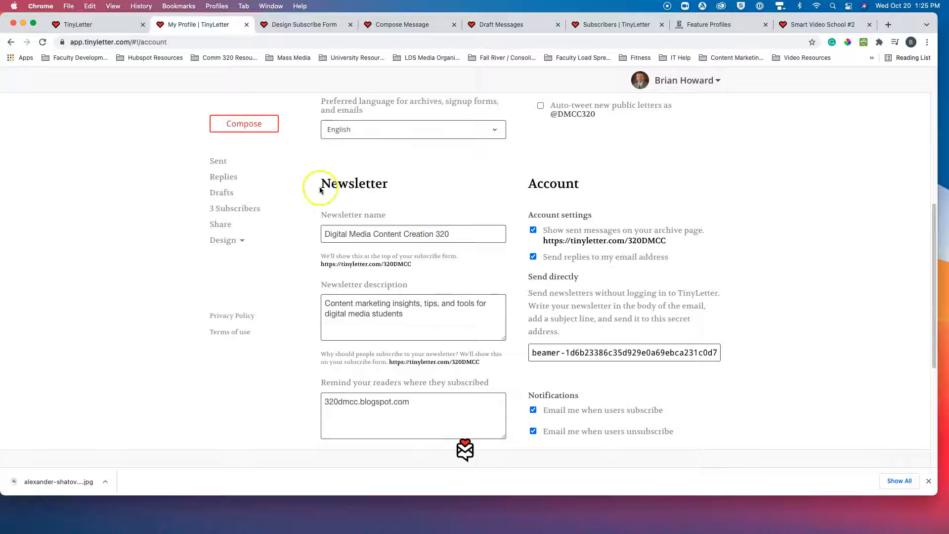
click(456, 235)
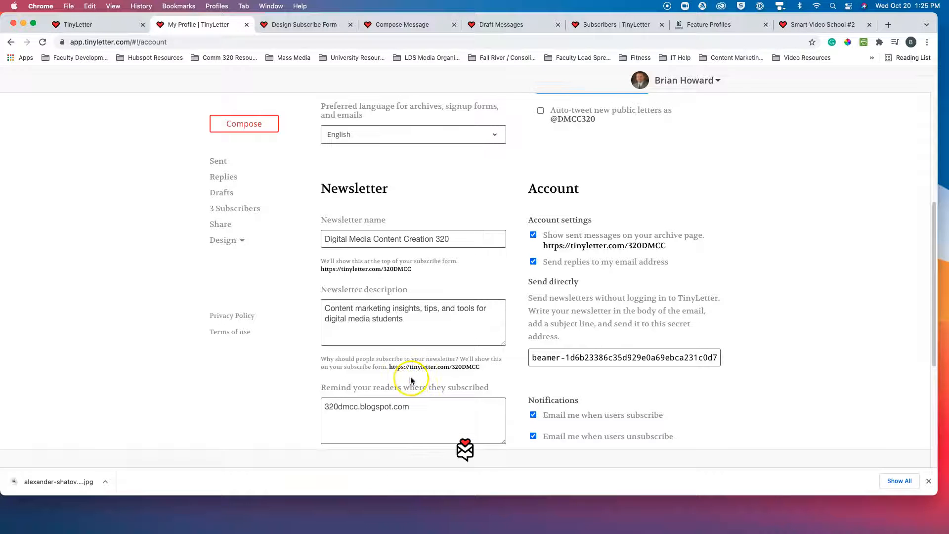
scroll(410, 382, down, 1)
scroll(410, 381, down, 2)
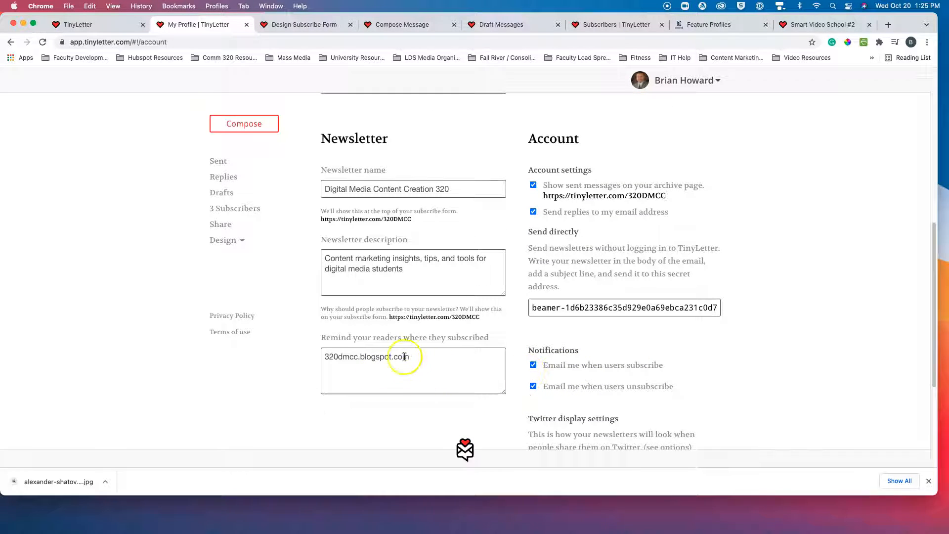
scroll(403, 350, up, 6)
scroll(403, 349, up, 3)
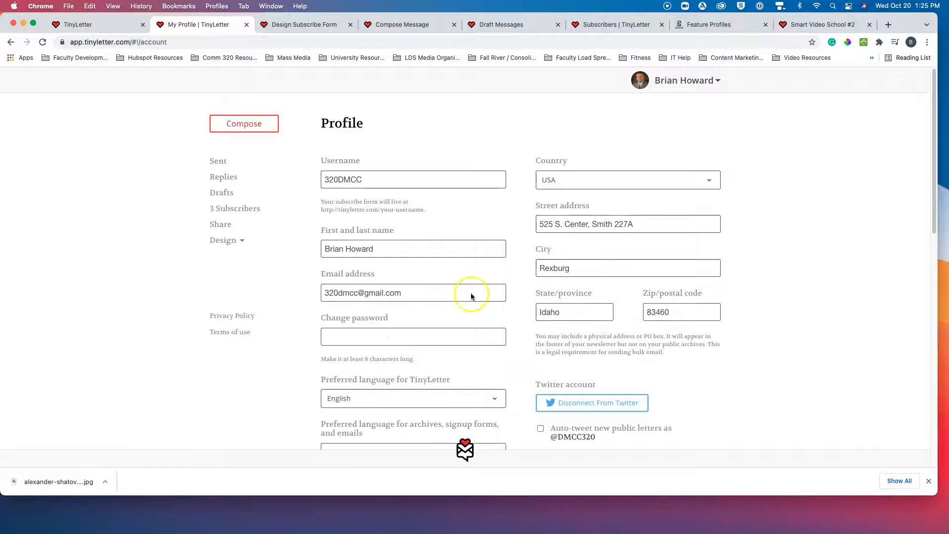
Open the subscribe page design and inspect its background options, including the background color picker.
click(289, 26)
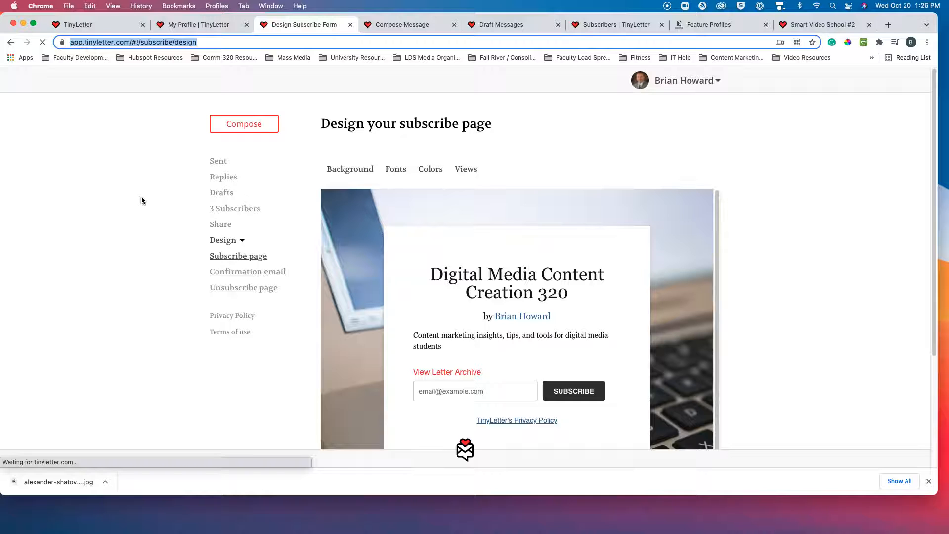
click(242, 242)
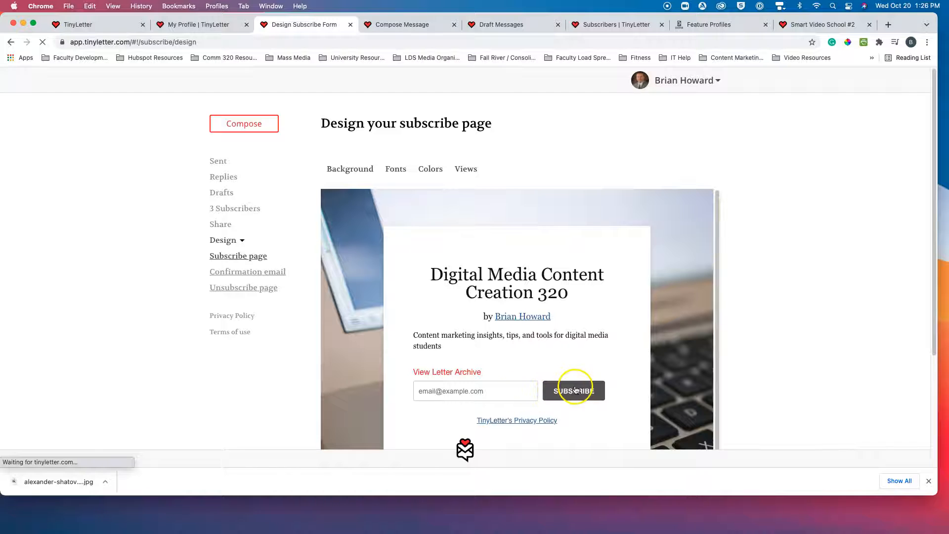
click(361, 173)
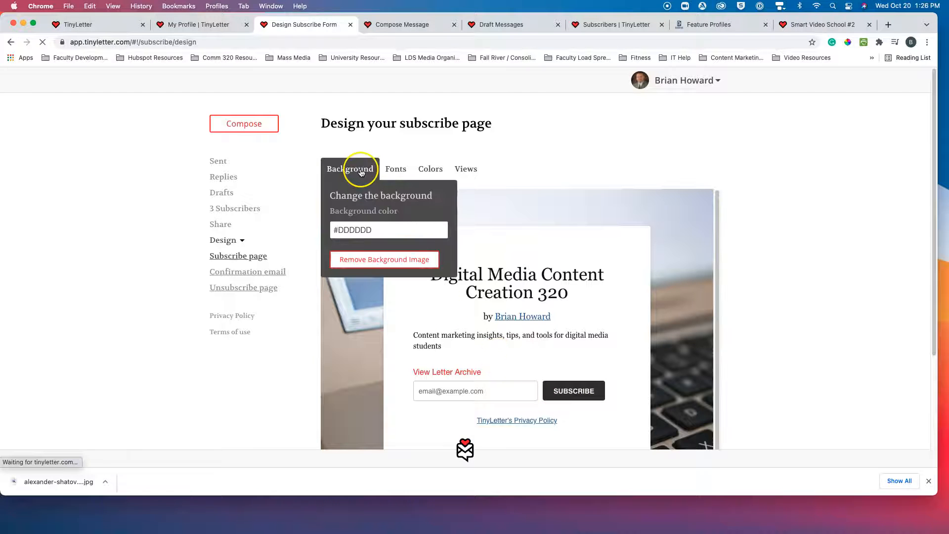
click(365, 234)
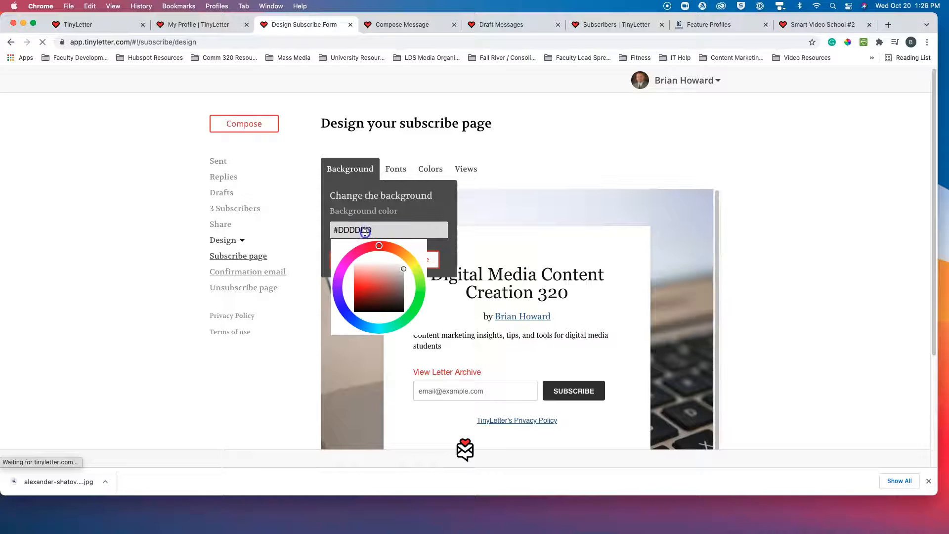
click(374, 196)
Try Lucida as the subscribe page's heading font, and finally set the heading font to Helvetica.
click(391, 171)
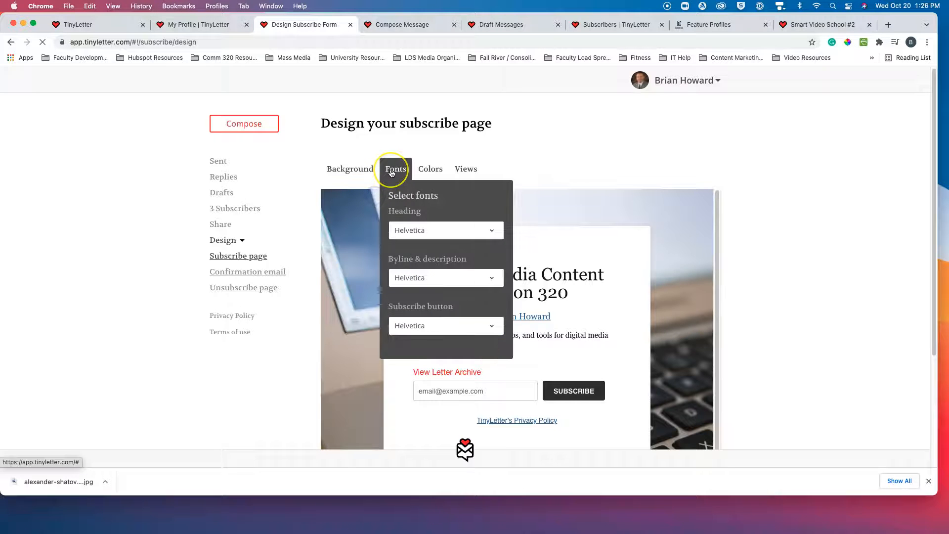
click(428, 230)
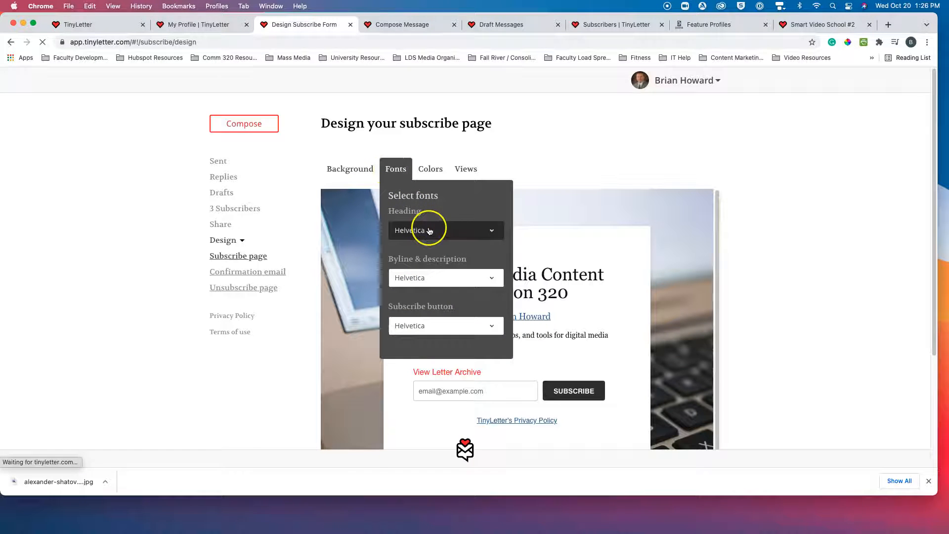
click(428, 264)
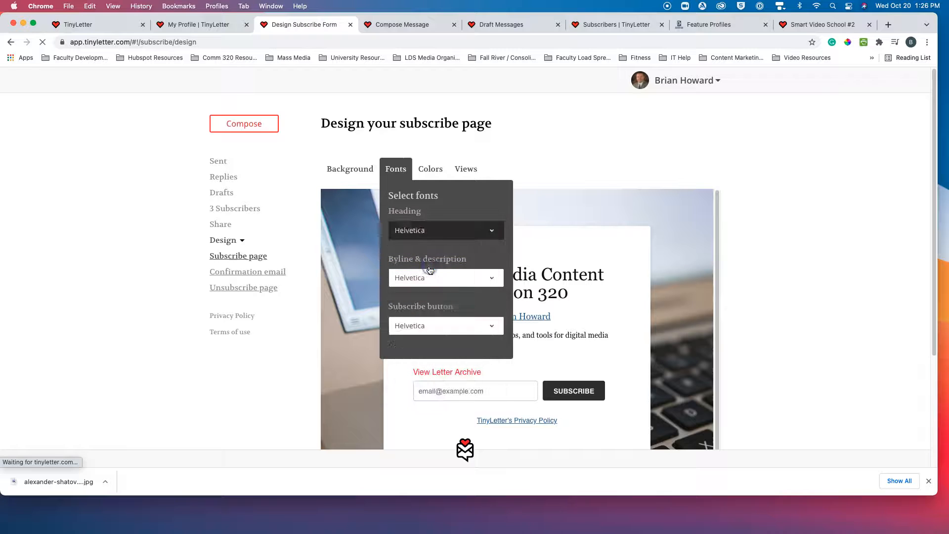
click(428, 228)
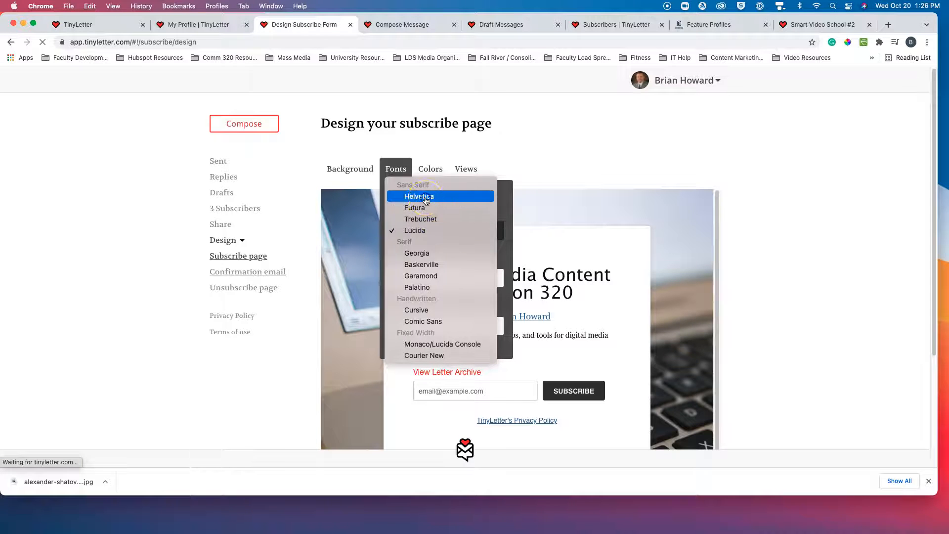
click(426, 195)
click(505, 242)
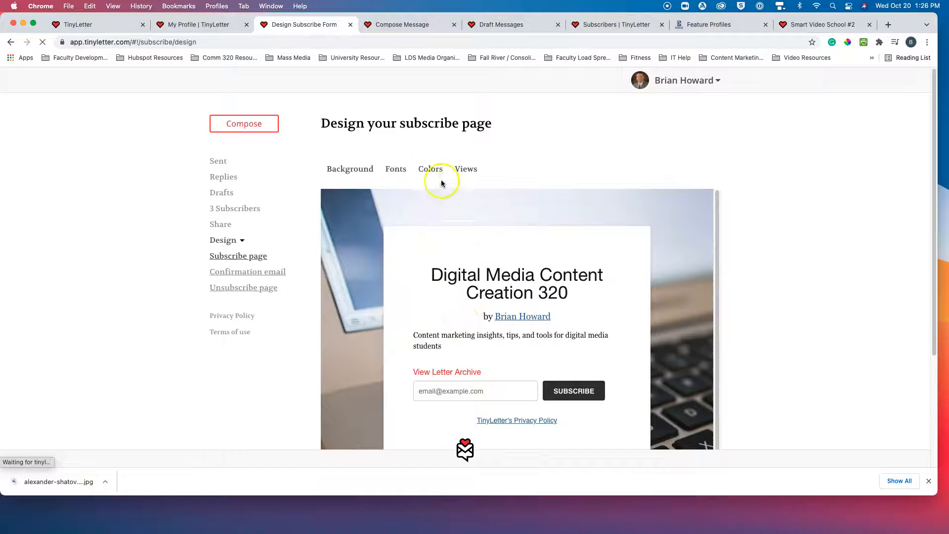
Check the subscribe page's color options and preview its success message view.
click(430, 169)
click(465, 171)
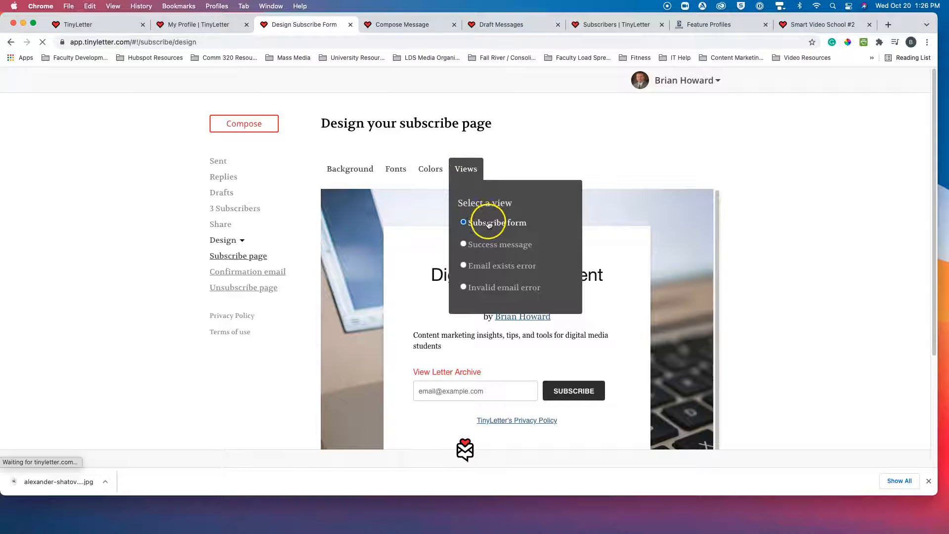
click(484, 245)
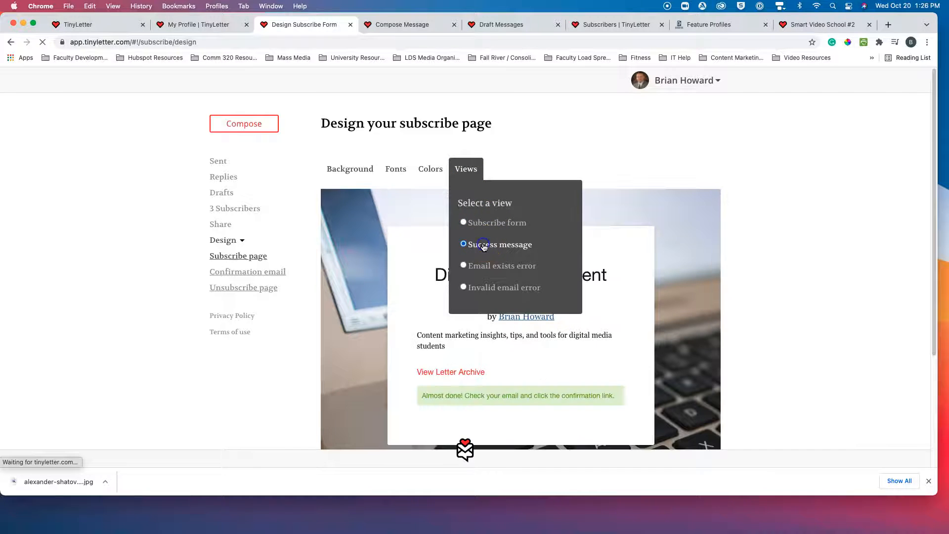
click(517, 182)
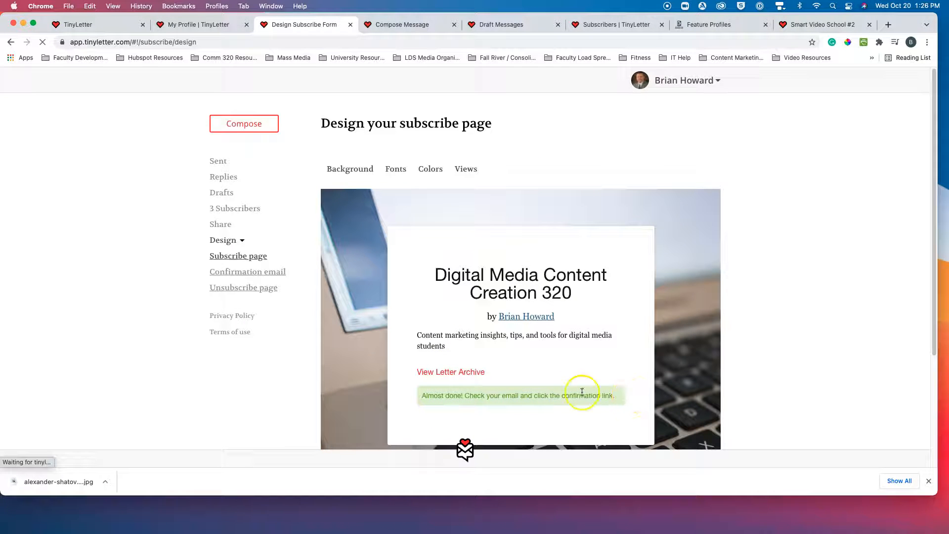
Preview the subscribe page's email exists error view and examine the message above the email field.
click(466, 169)
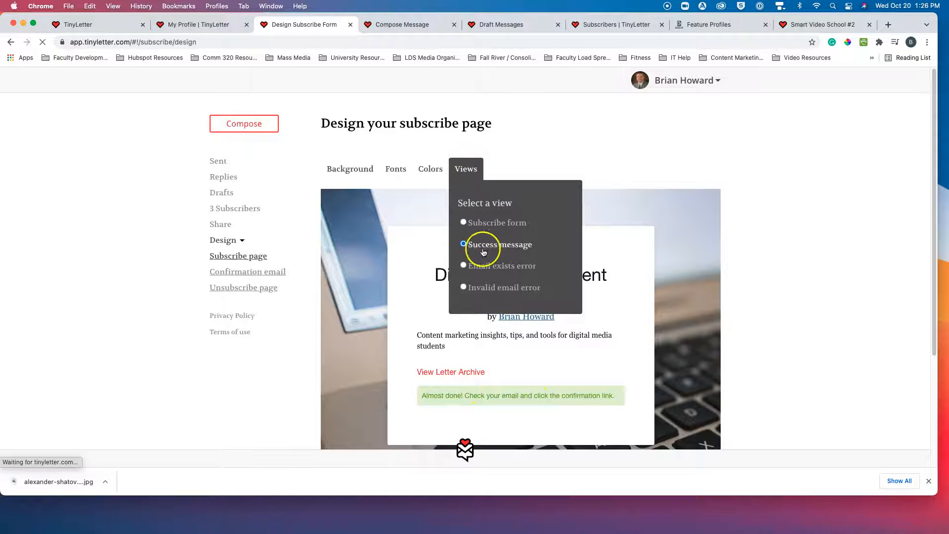
click(463, 265)
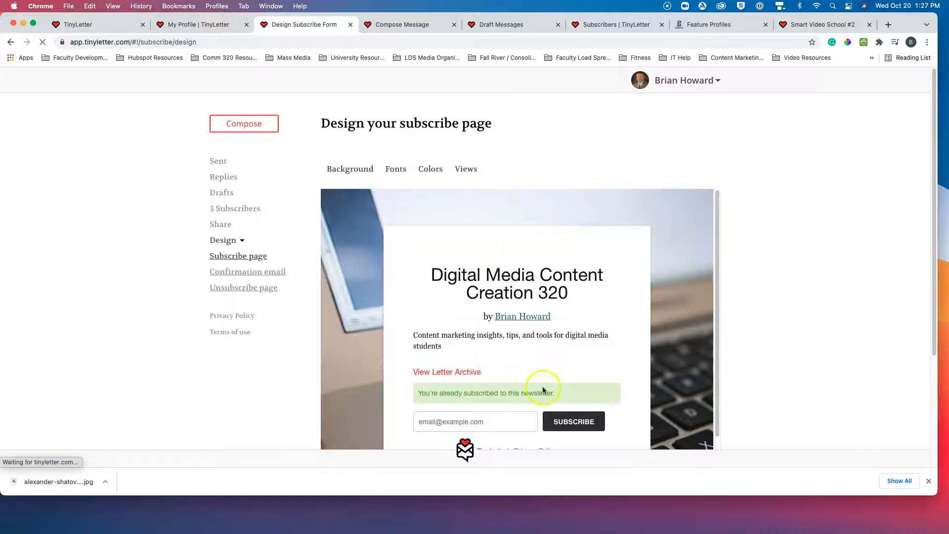
scroll(525, 354, down, 1)
scroll(525, 354, down, 1)
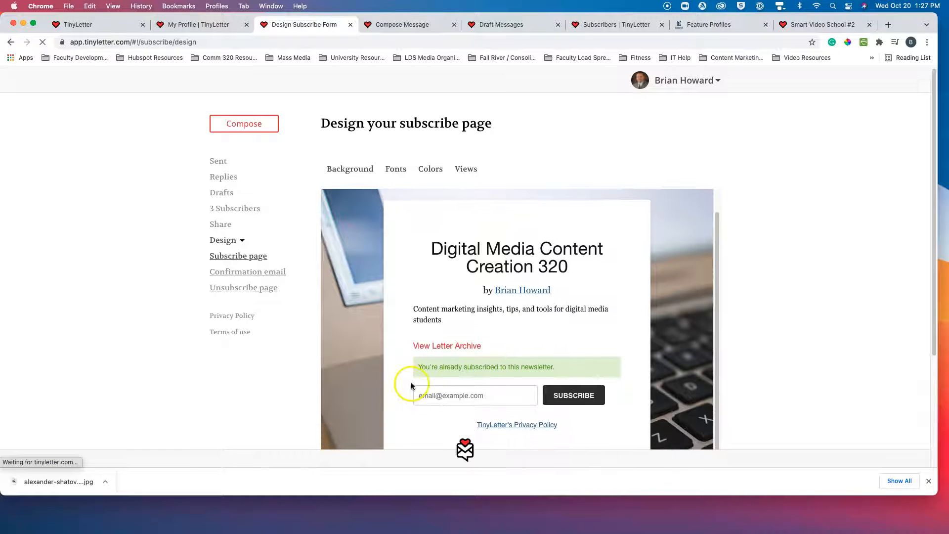
Preview the subscribe page's invalid email error view and return the preview to the subscribe form.
click(466, 169)
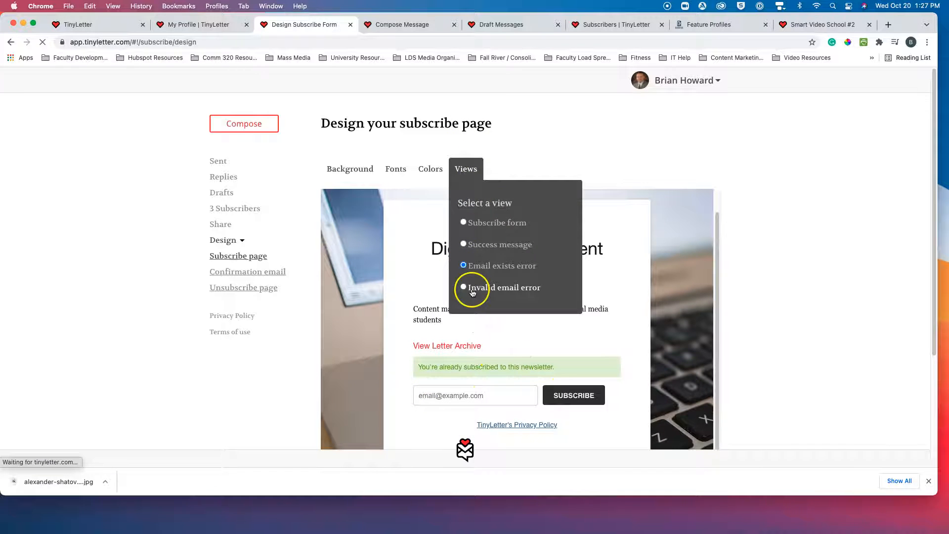
click(465, 287)
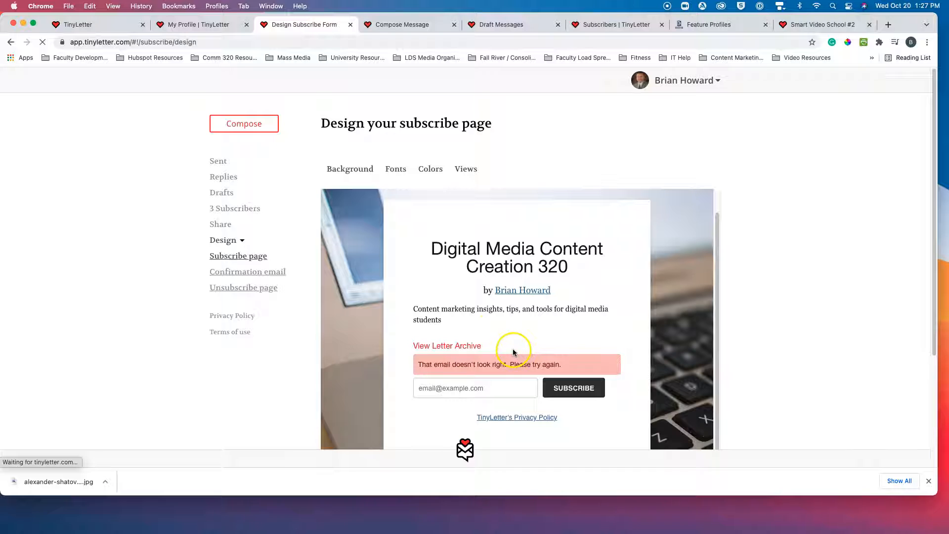
click(467, 170)
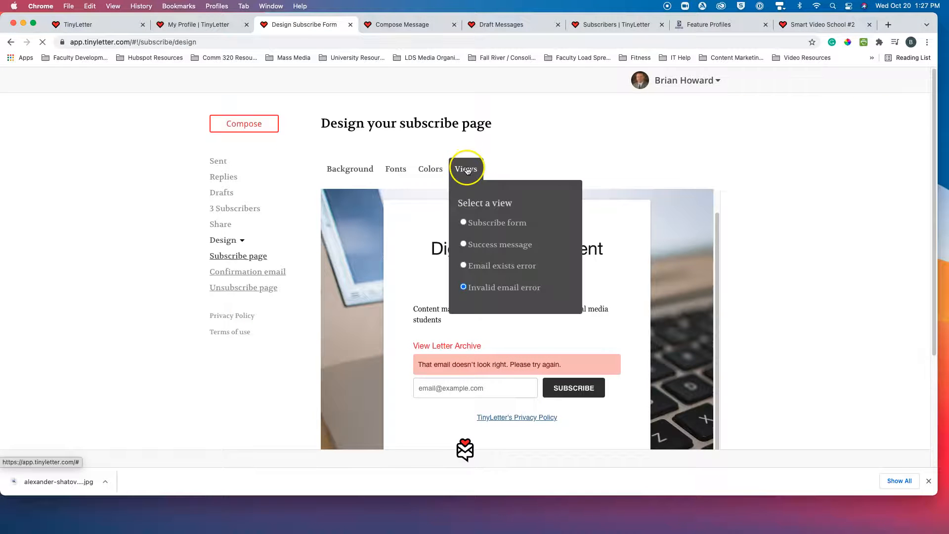
click(463, 222)
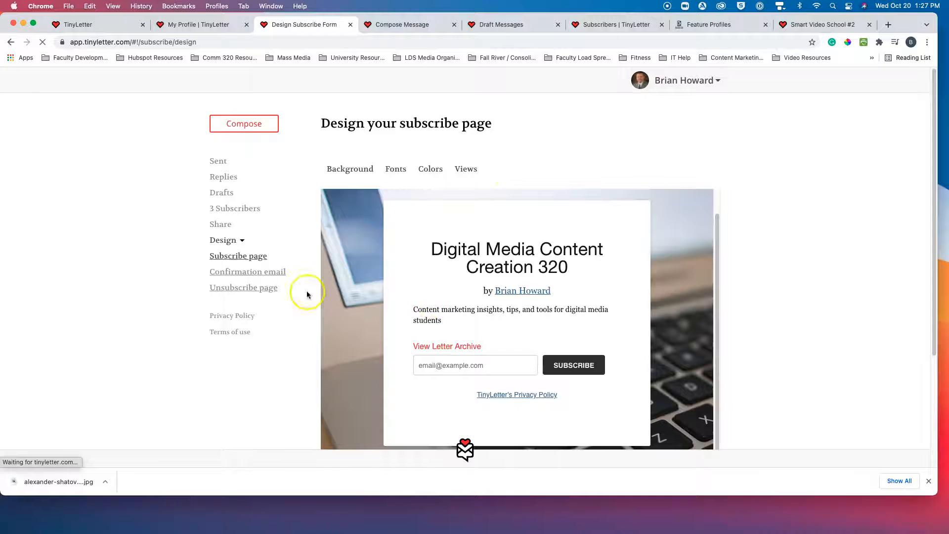
Open the confirmation email design page to examine its subject, message and confirmation page text.
click(255, 275)
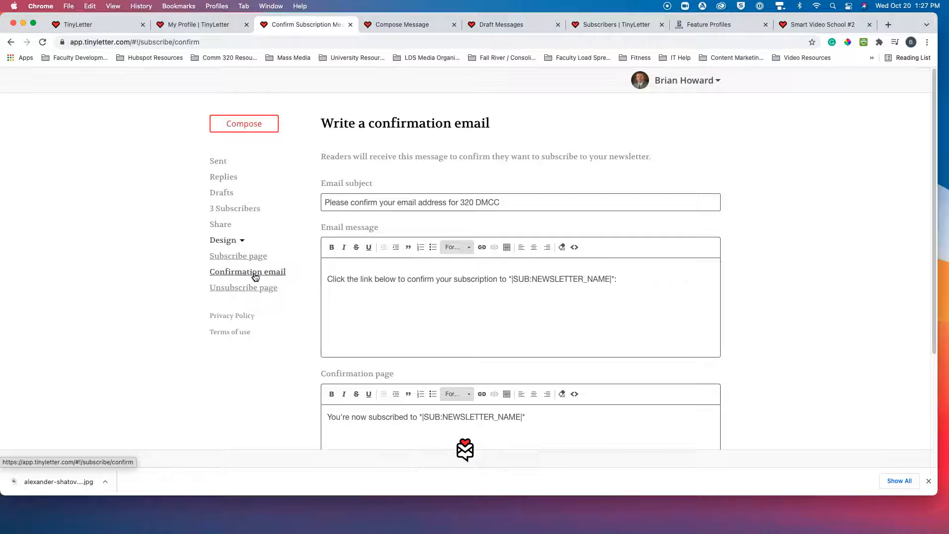
Review the confirmation email's subject, message and confirmation page text, and save the message.
click(331, 208)
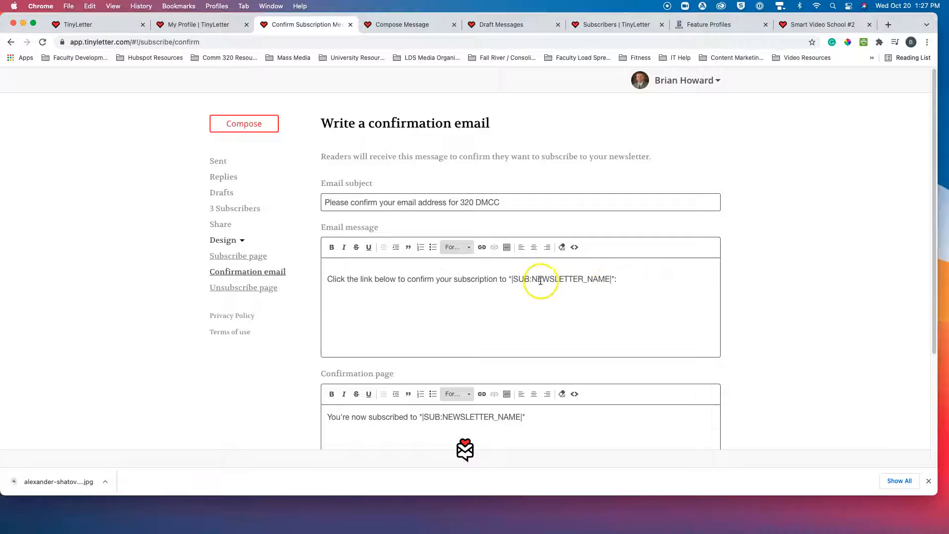
scroll(365, 298, down, 1)
scroll(365, 298, down, 1)
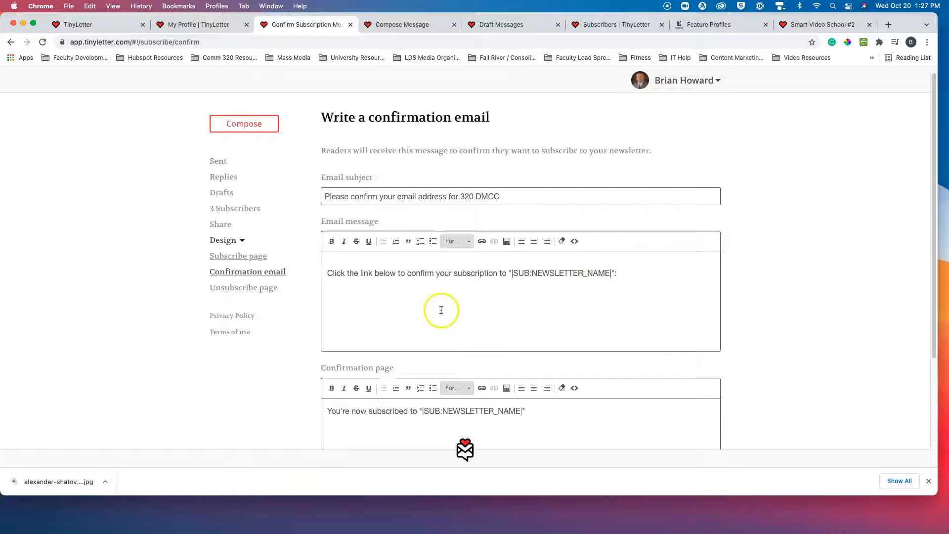
scroll(445, 311, down, 3)
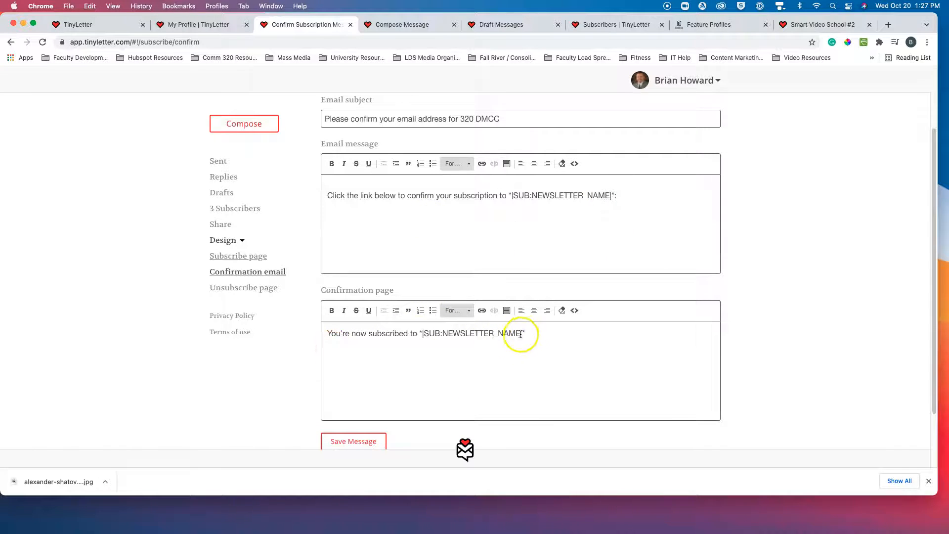
scroll(390, 346, down, 2)
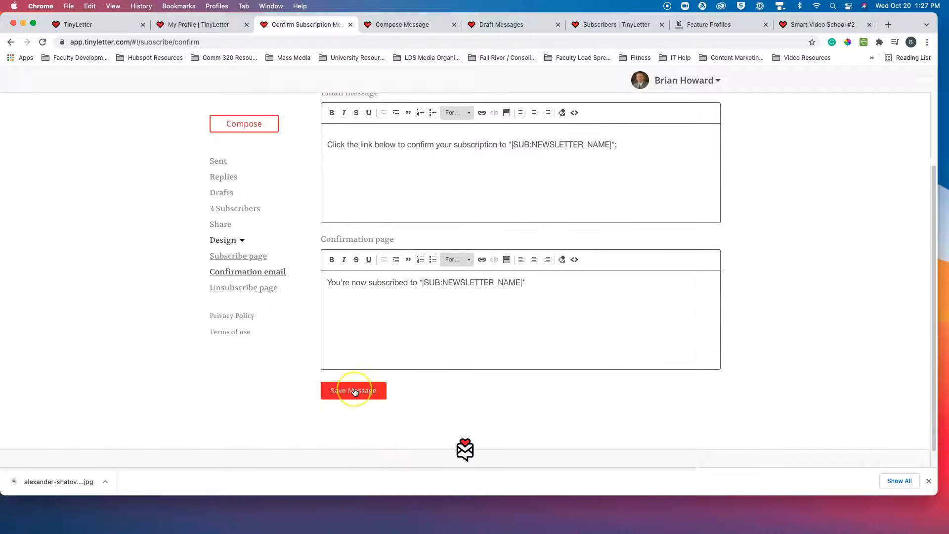
click(354, 391)
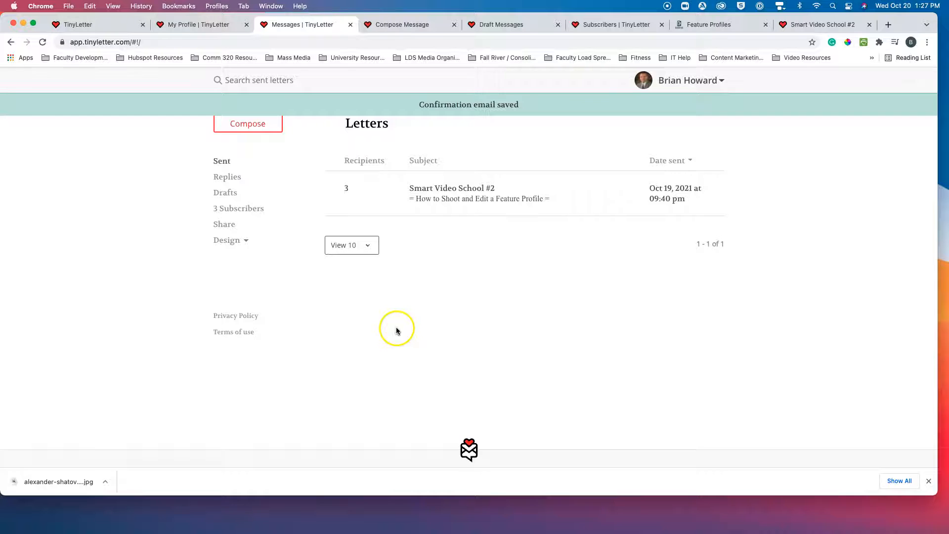
Open the unsubscribe page design and examine its unsubscribe confirmation message.
click(231, 240)
click(237, 240)
click(236, 241)
click(234, 256)
click(236, 272)
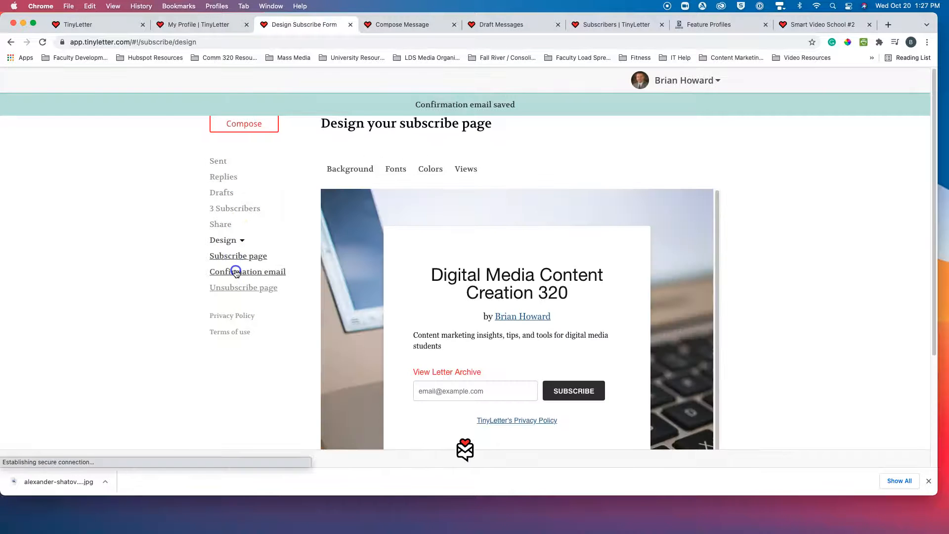
click(239, 288)
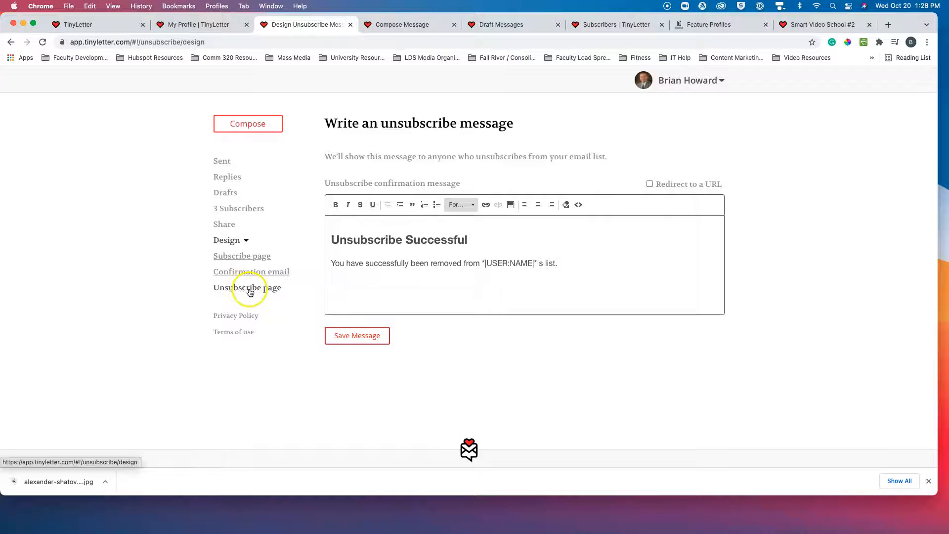
click(380, 27)
click(318, 25)
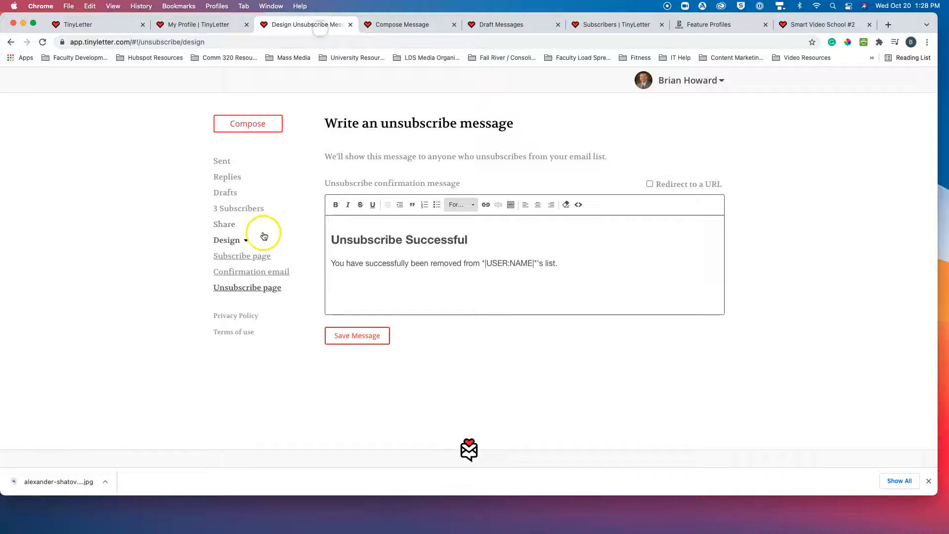
Open the newsletter's sharing page and copy the subscribe form link.
click(223, 224)
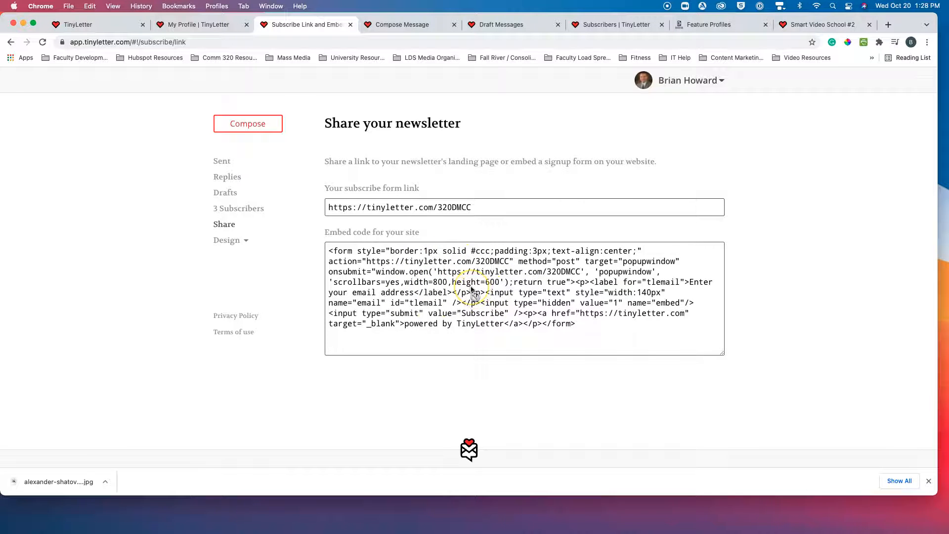
click(477, 208)
key(super+c)
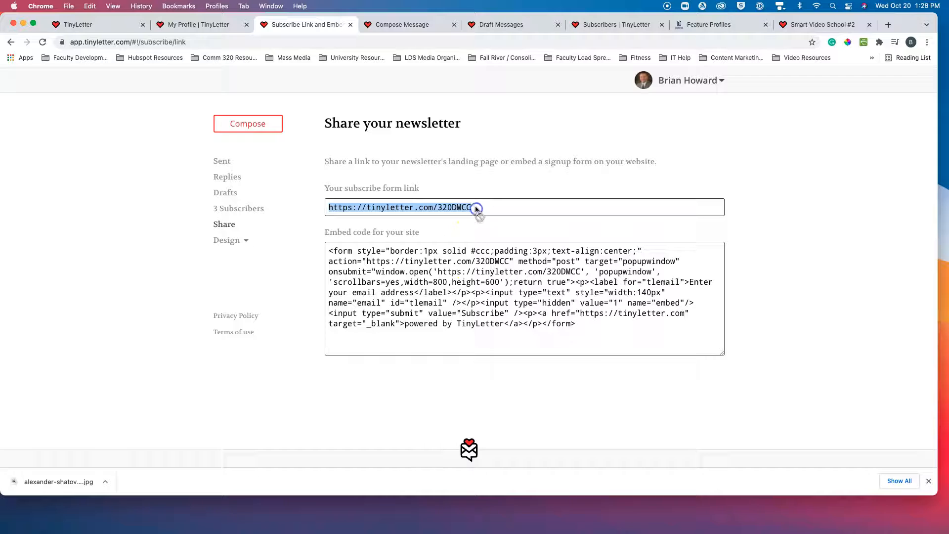
Load the copied subscribe form link in a new browser tab to view the public page, and close that tab.
click(888, 25)
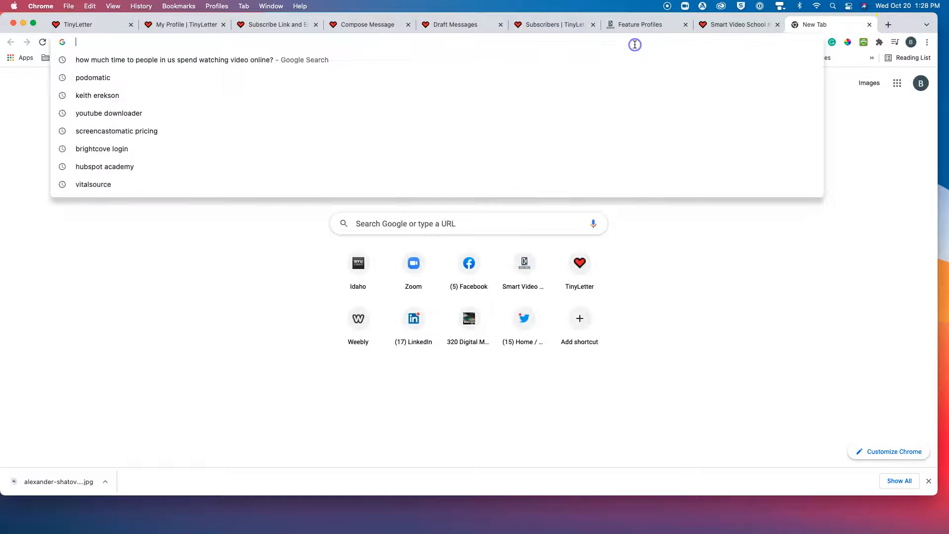
key(super+v)
key(Return)
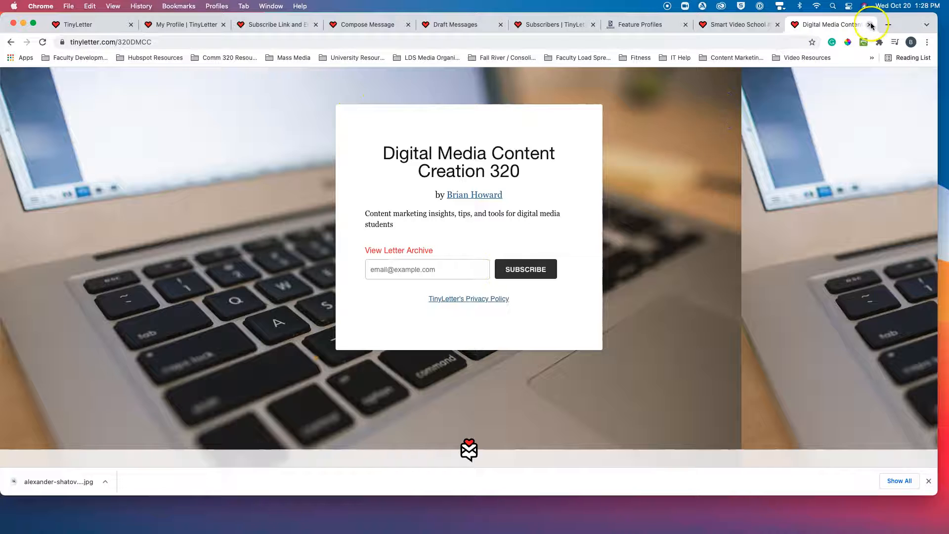
click(869, 24)
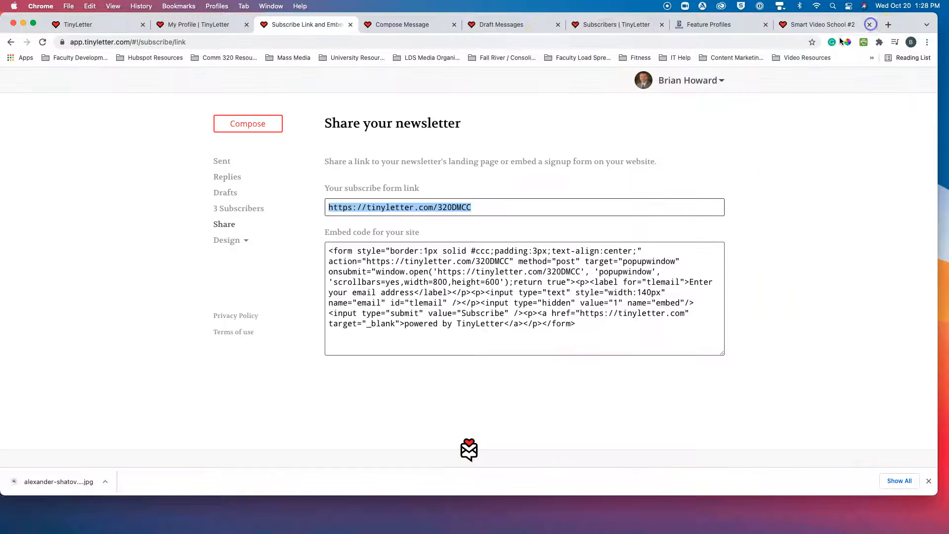
Look at the empty compose form and examine the published letter "Smart Video School #2" for its article sections, links and images.
click(392, 25)
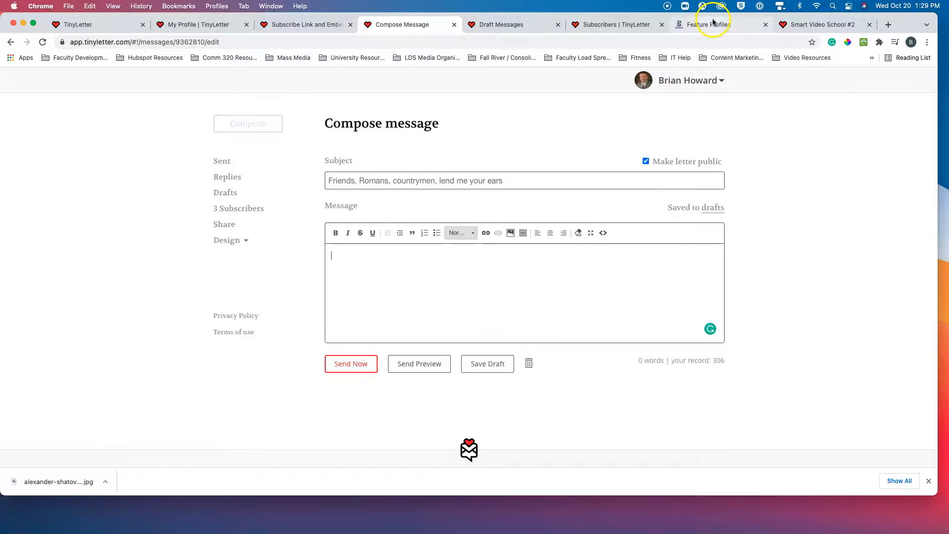
click(806, 24)
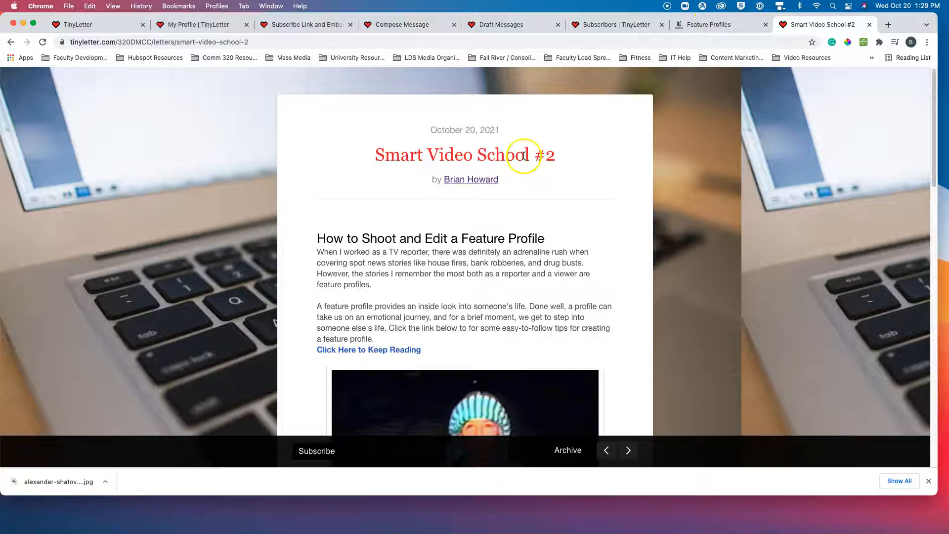
scroll(392, 168, down, 1)
scroll(391, 168, down, 5)
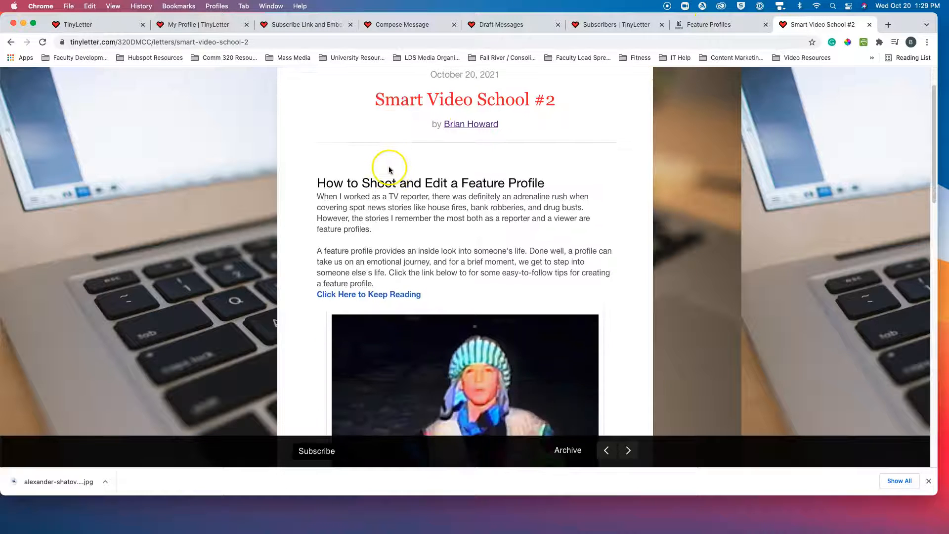
scroll(362, 171, down, 10)
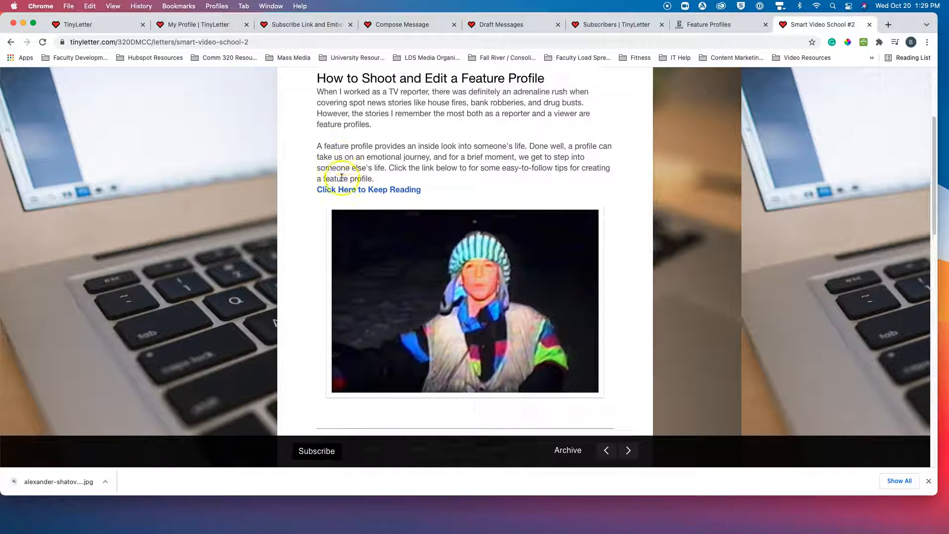
scroll(358, 109, up, 4)
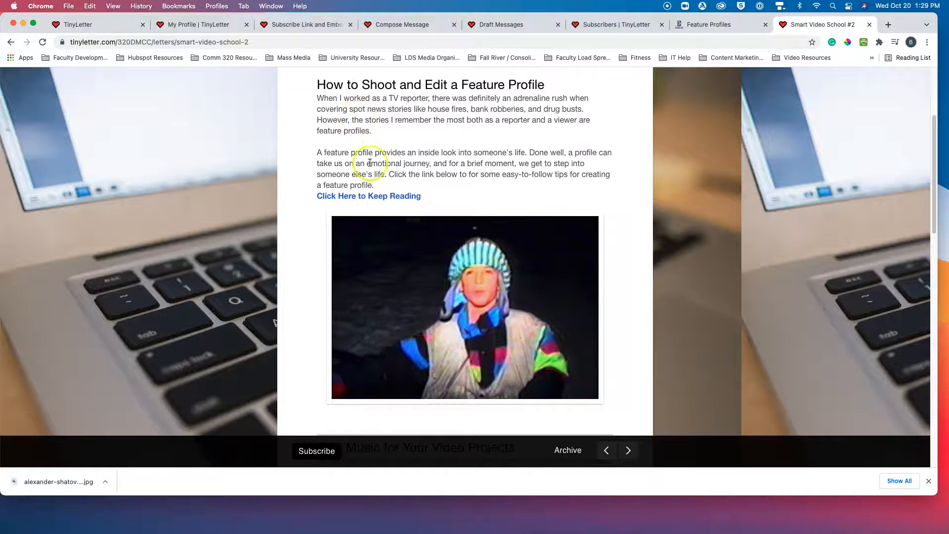
scroll(376, 223, down, 3)
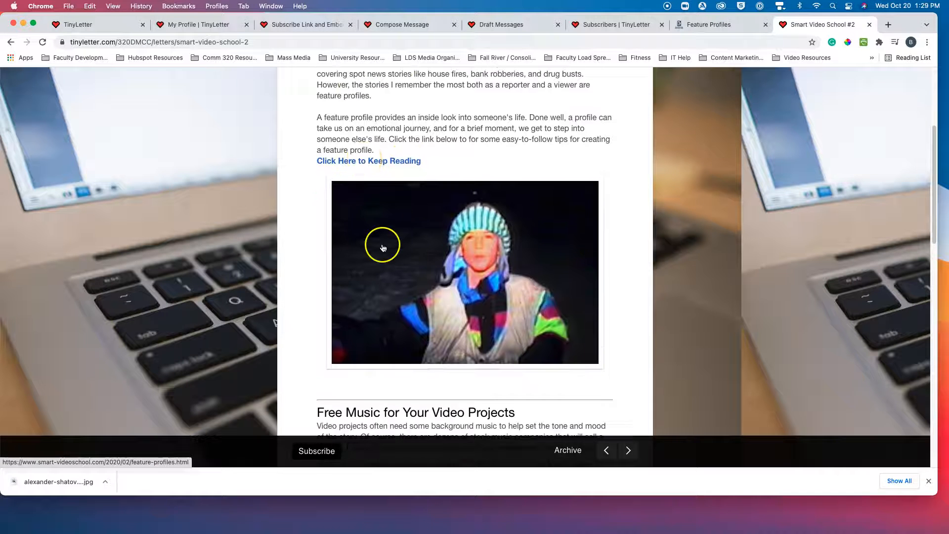
scroll(420, 247, down, 8)
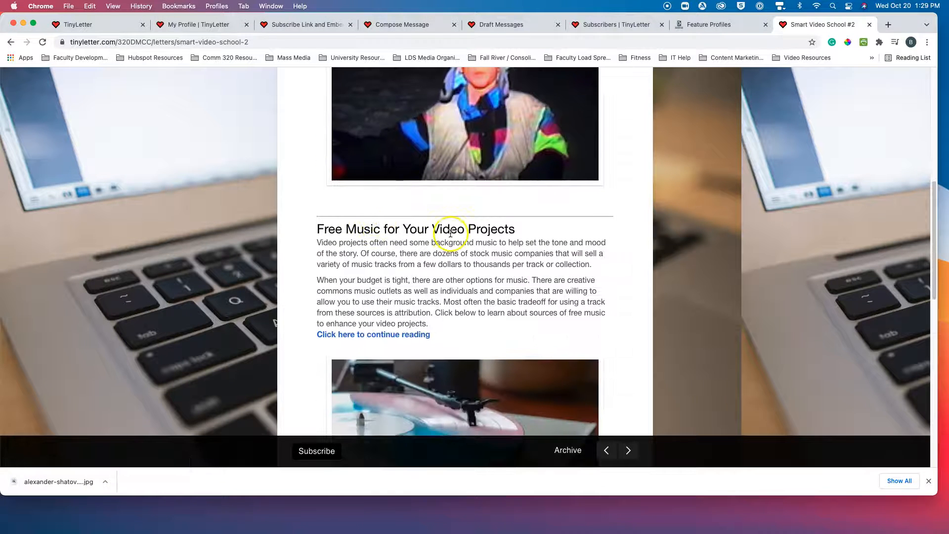
scroll(438, 235, down, 3)
scroll(408, 288, down, 10)
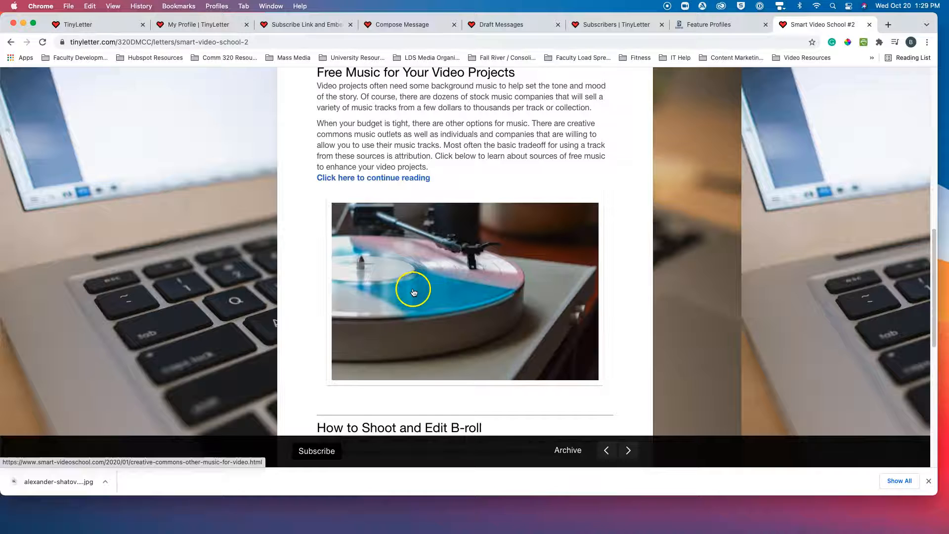
scroll(420, 292, down, 3)
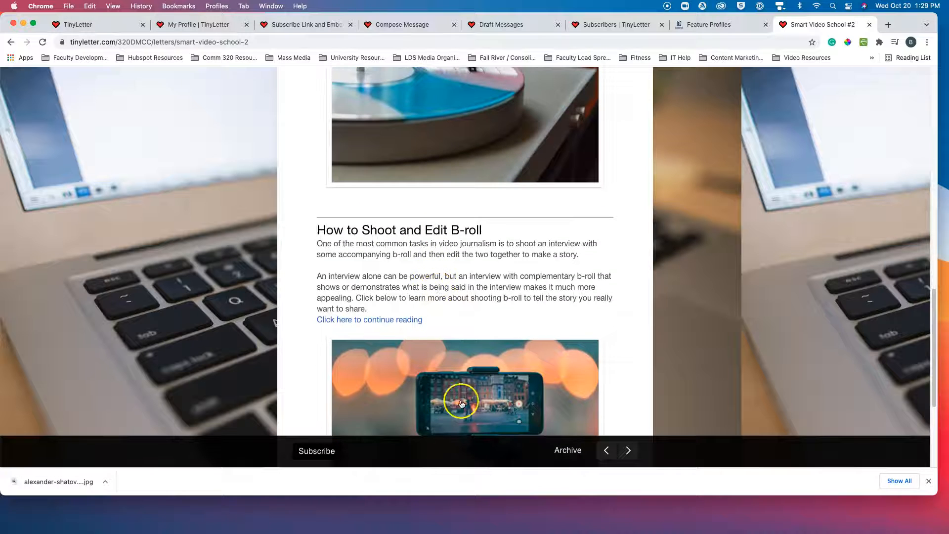
scroll(474, 341, up, 12)
scroll(473, 343, up, 10)
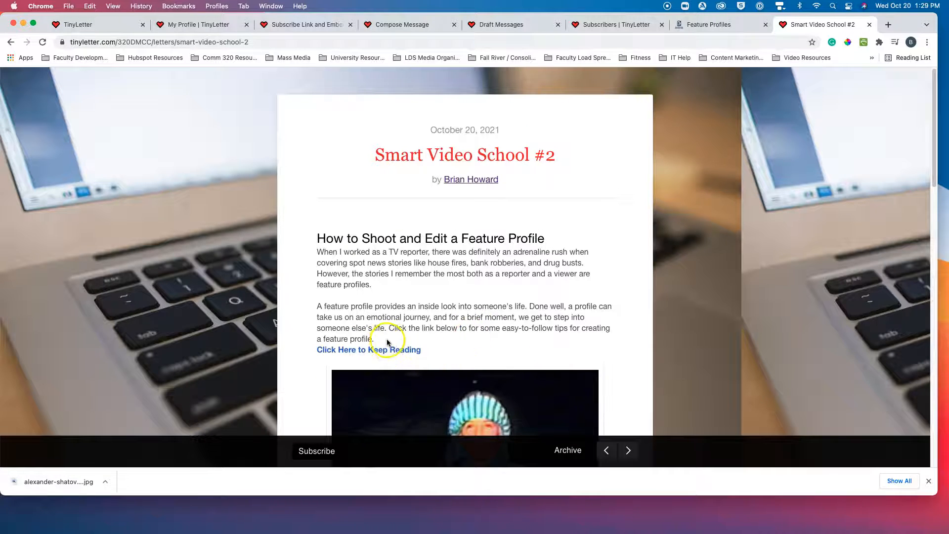
Copy the "How to Shoot and Edit a Feature Profile" section, including its reading link, from the published letter into the new message body.
drag(430, 352, 311, 245)
key(super+c)
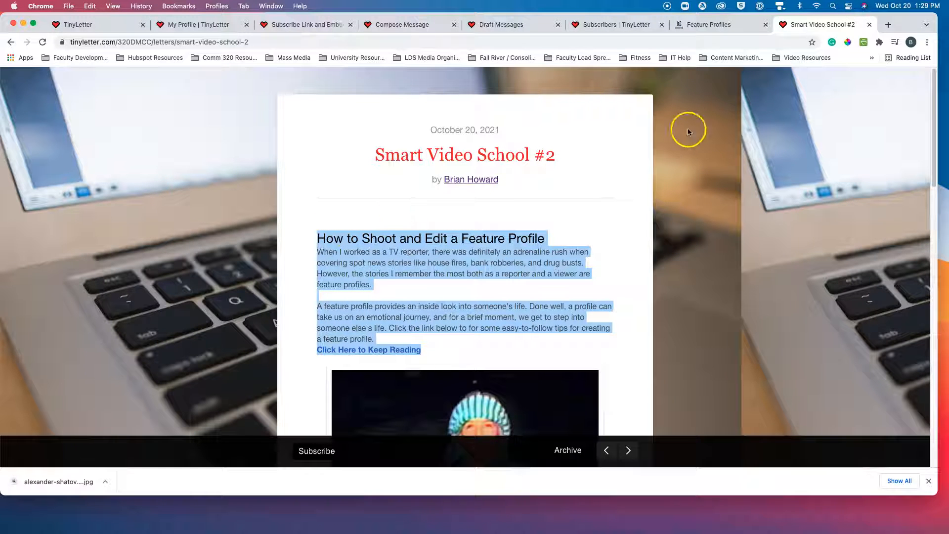
click(403, 24)
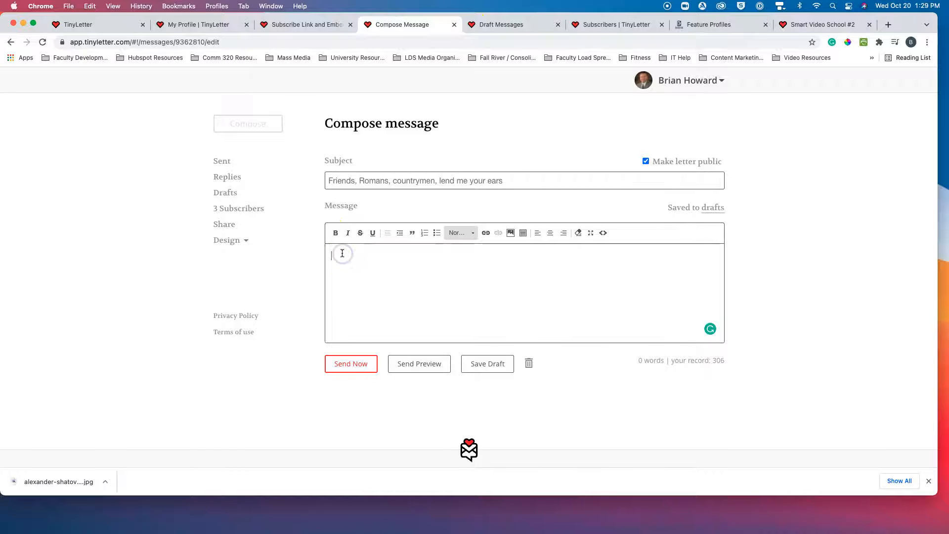
key(super+v)
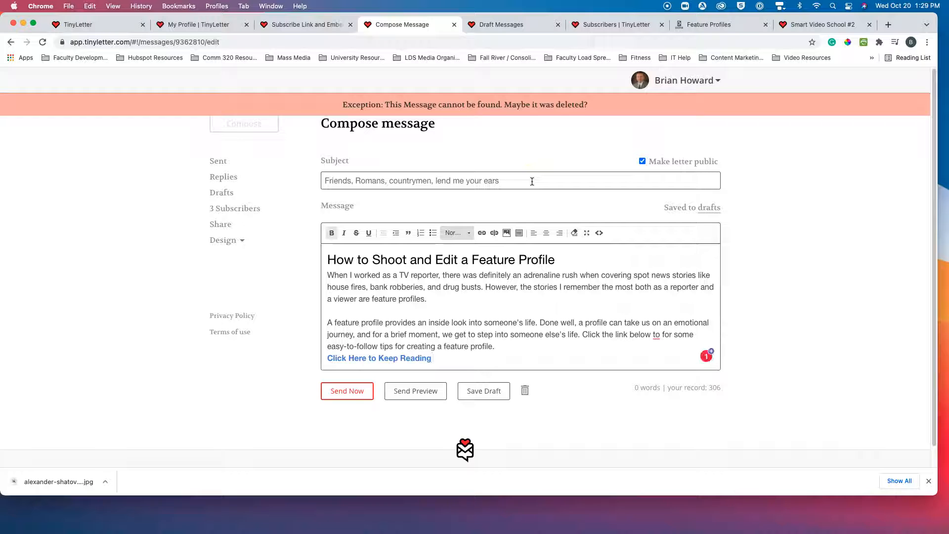
Fill in the new message's subject with the published letter's title, "Smart Video School #2".
click(515, 181)
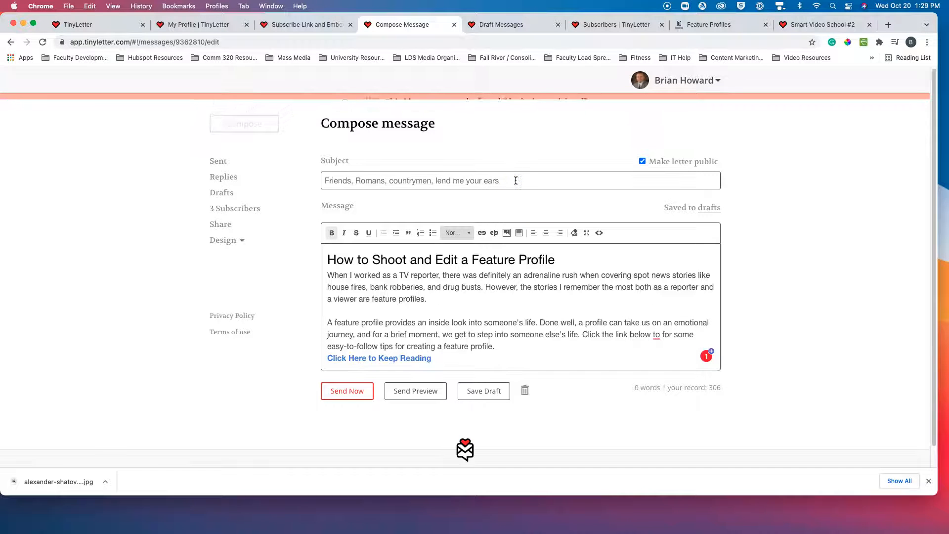
click(714, 23)
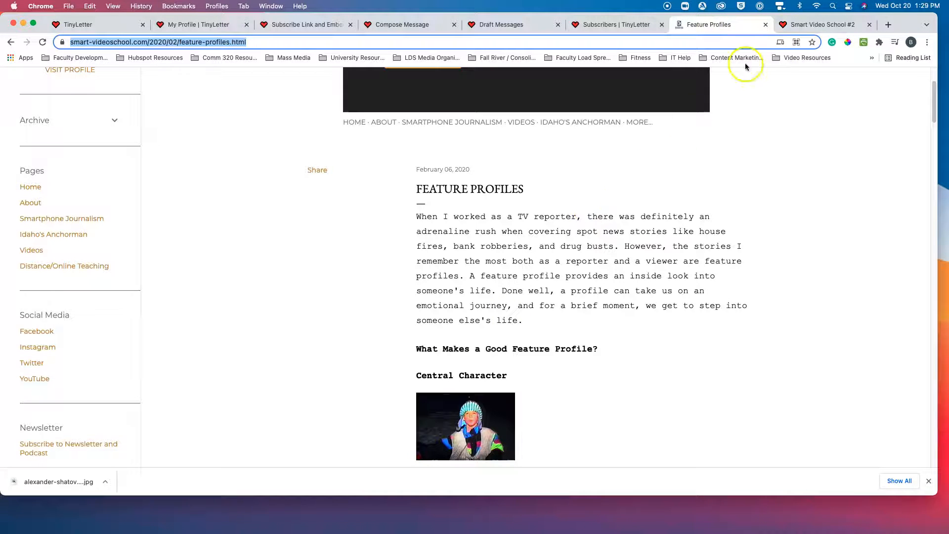
click(792, 27)
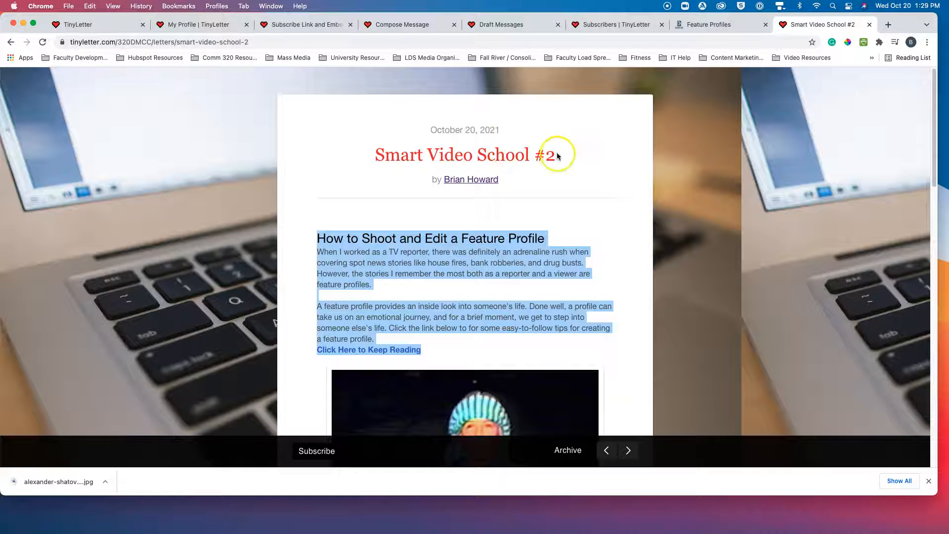
drag(554, 154, 392, 163)
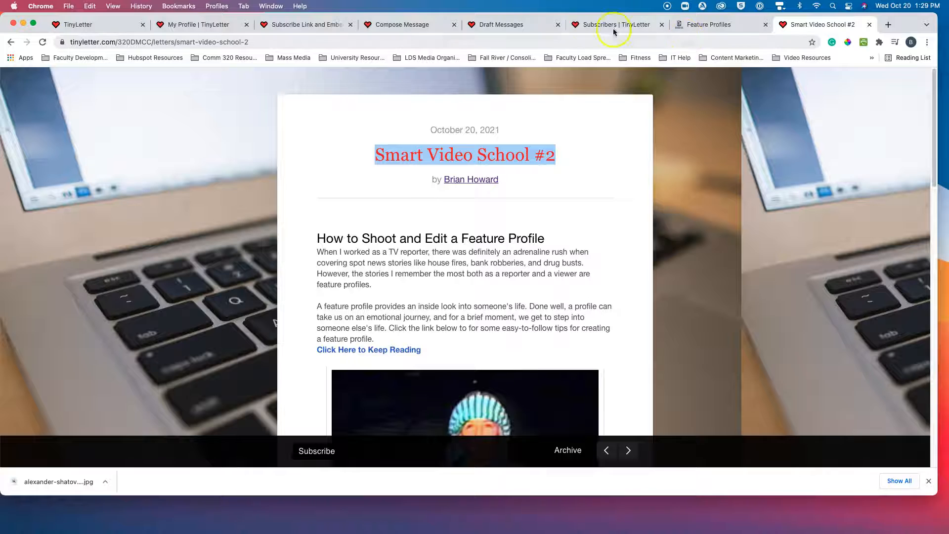
click(404, 26)
click(362, 185)
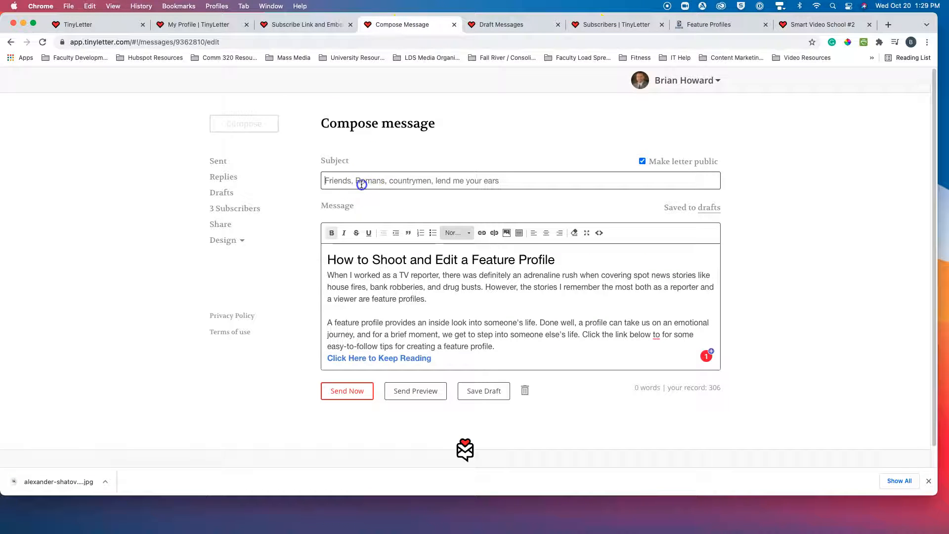
key(super+a)
text(Smart Video School #2)
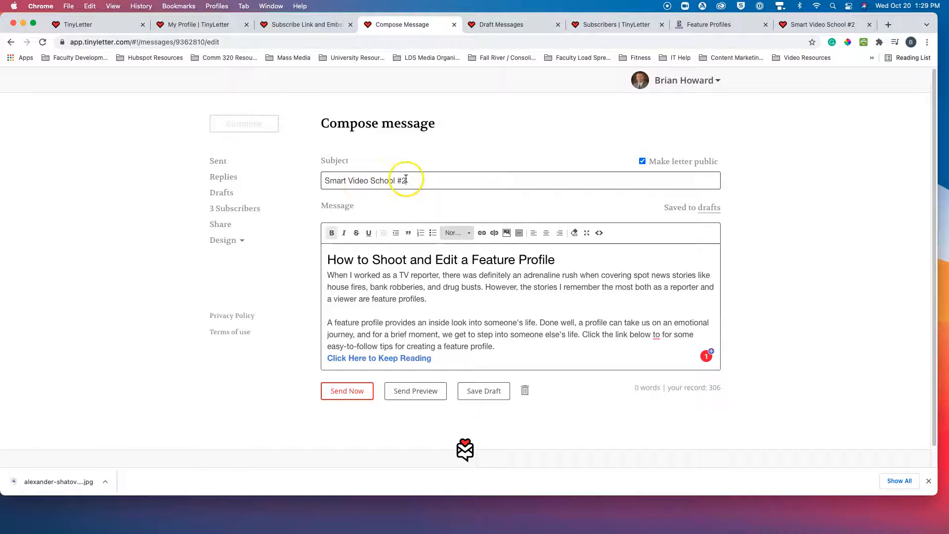
Replace the issue number in the subject so it reads "Smart Video School Newsletter #1".
drag(400, 182, 443, 192)
text(New)
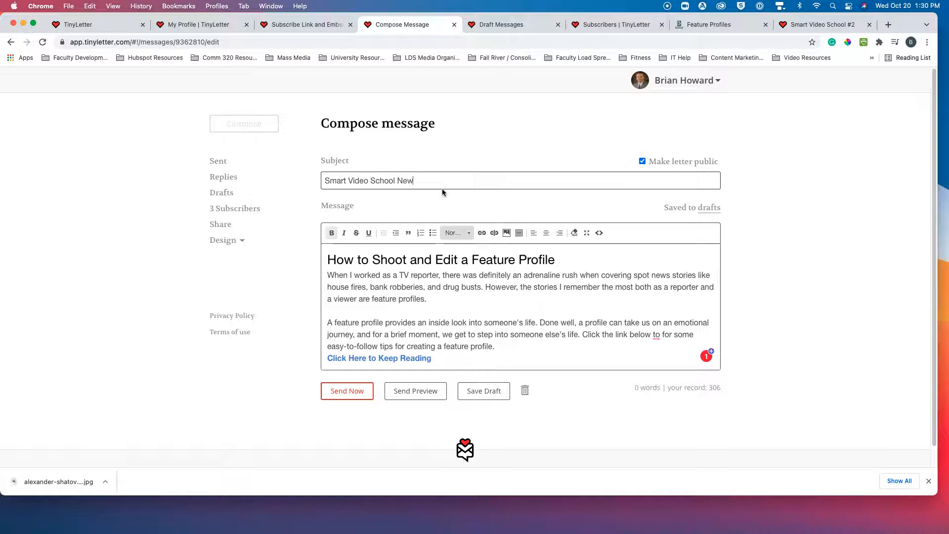
text(sletter #1)
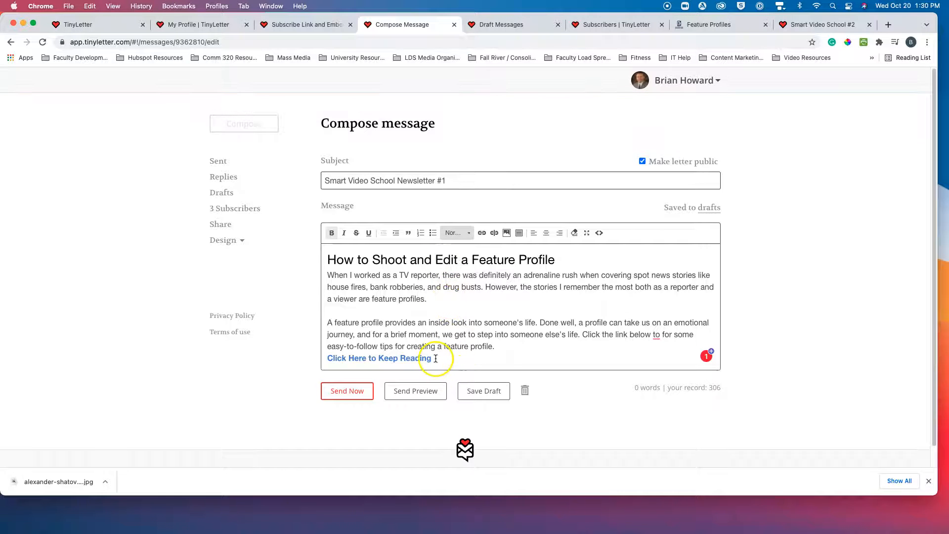
Clear all formatting from the pasted message text and put the title "How to Shoot and Edit a Feature Profile" on its own line.
drag(435, 358, 324, 263)
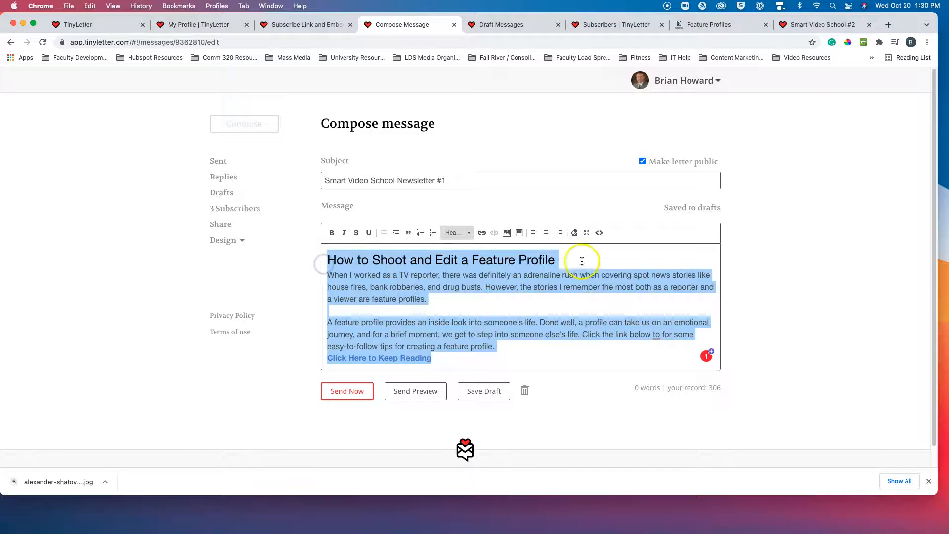
click(575, 233)
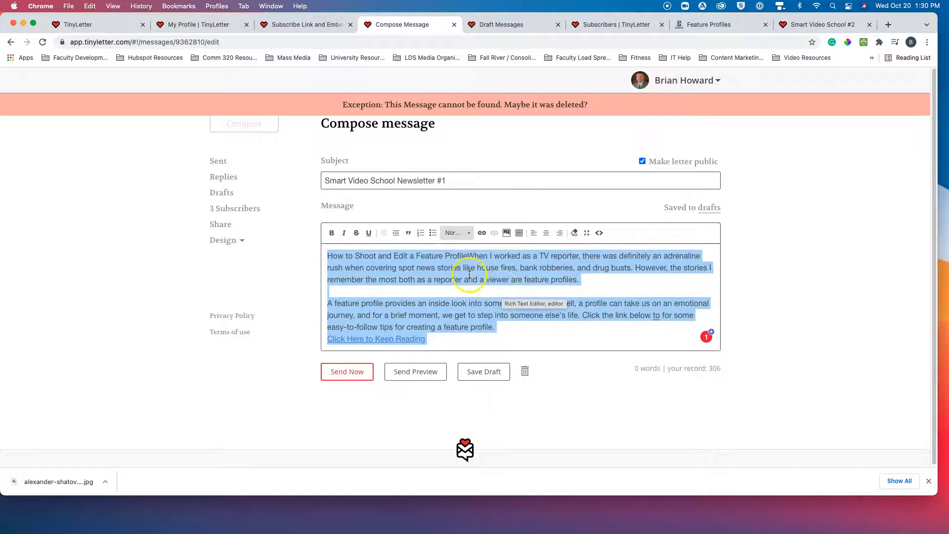
click(471, 257)
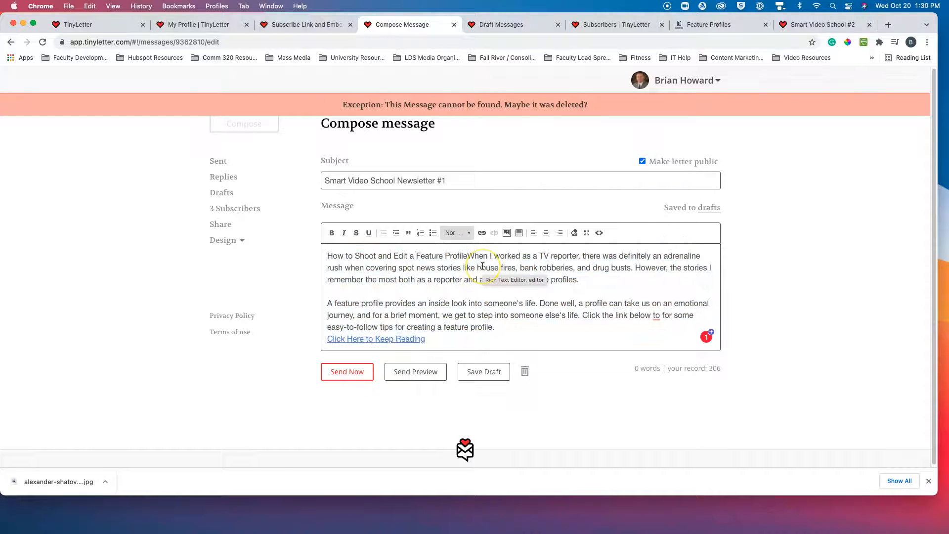
key(Return)
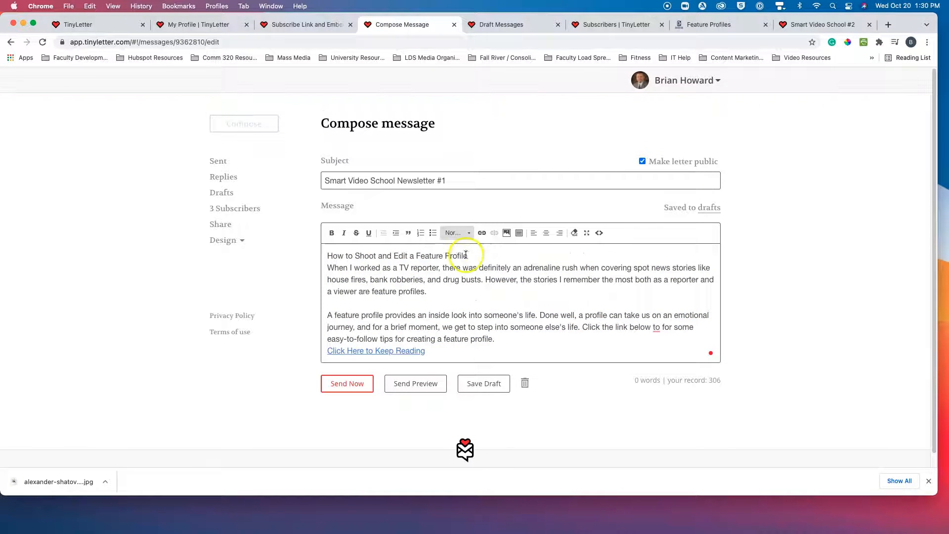
Format the title line "How to Shoot and Edit a Feature Profile" as Heading 1.
drag(468, 255, 316, 259)
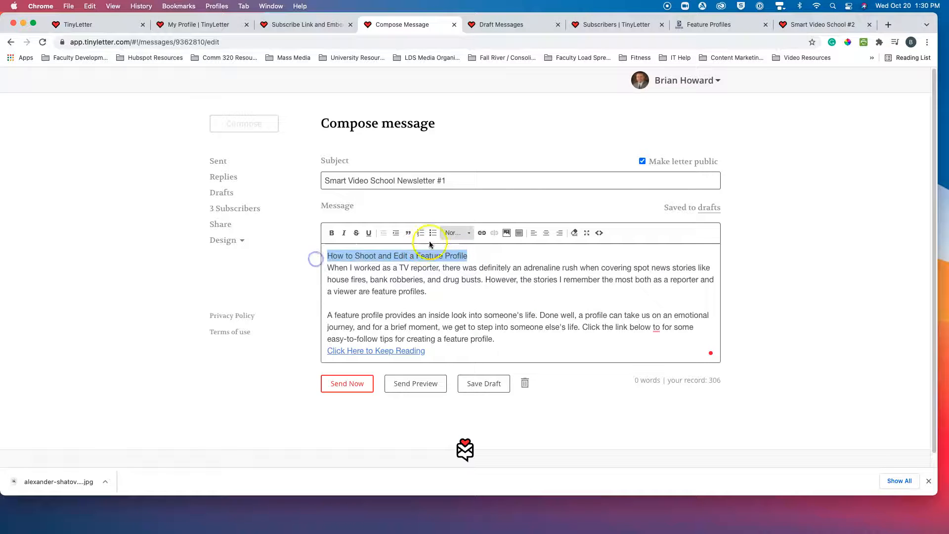
click(470, 233)
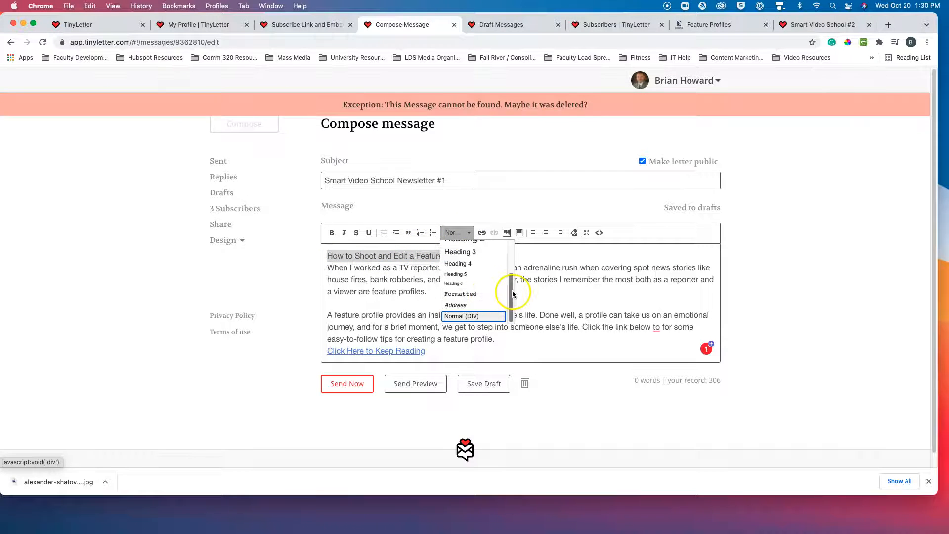
drag(509, 296, 510, 258)
click(474, 271)
scroll(419, 339, down, 2)
Set the body paragraphs and reading link below the heading to the Normal paragraph format.
drag(426, 350, 327, 267)
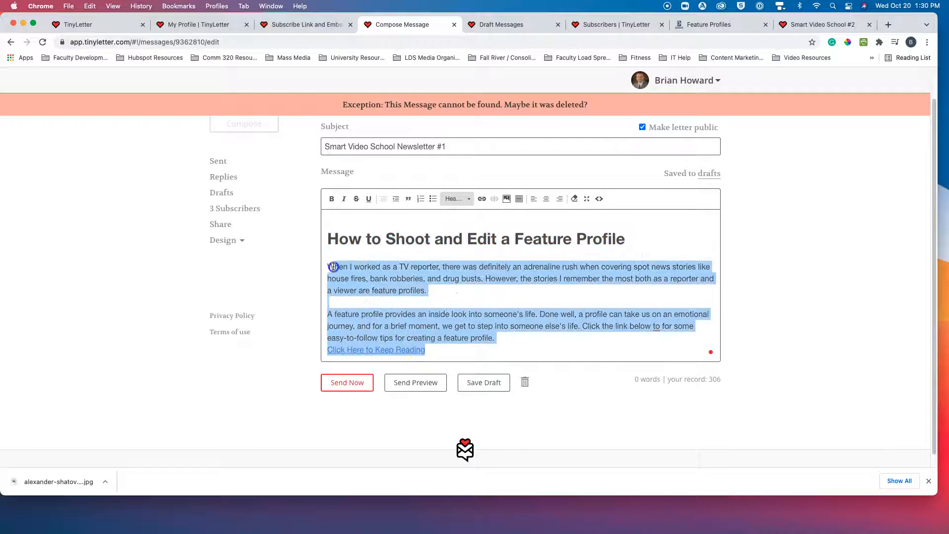
click(468, 199)
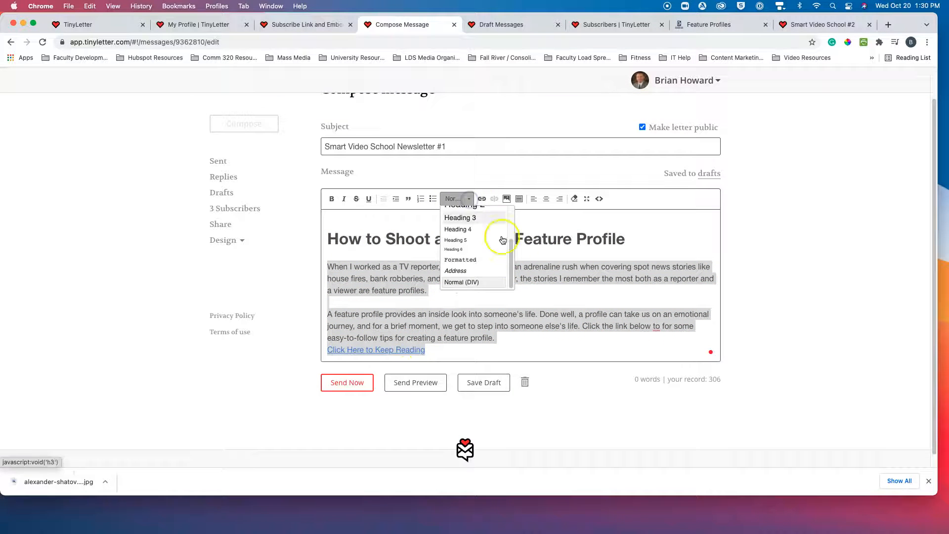
drag(510, 275, 518, 223)
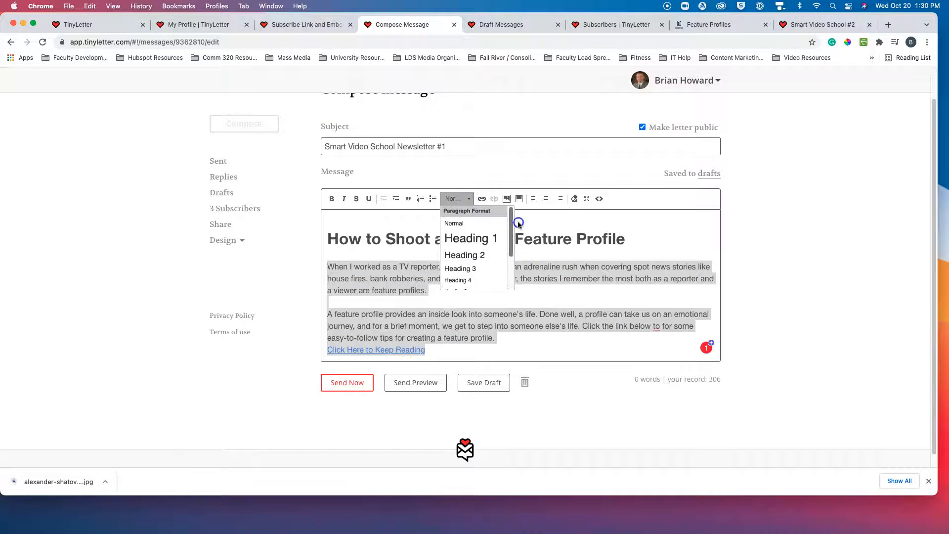
click(465, 223)
click(463, 287)
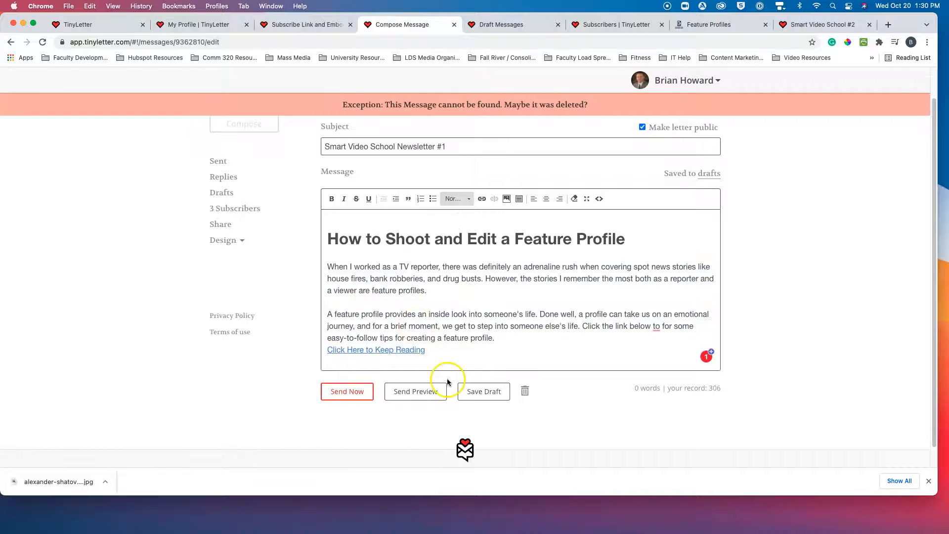
drag(430, 351, 326, 351)
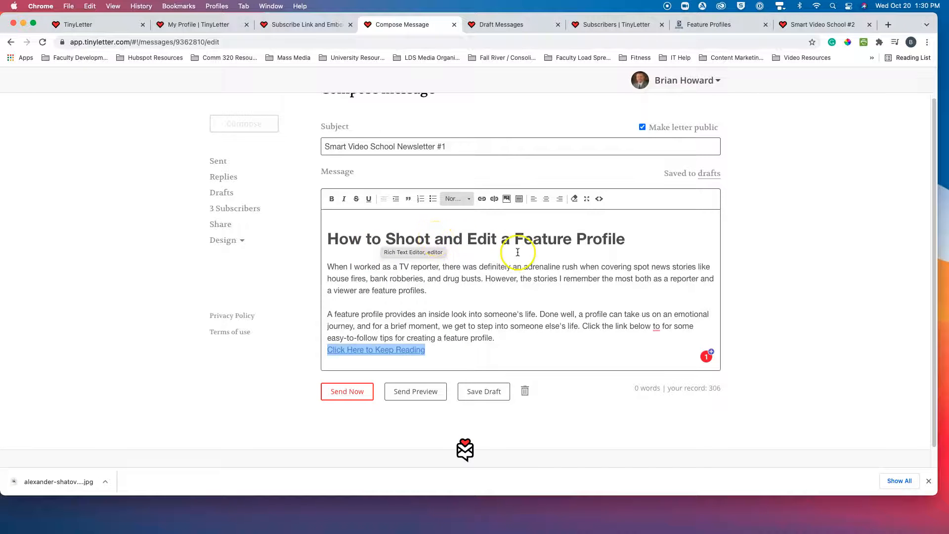
click(709, 24)
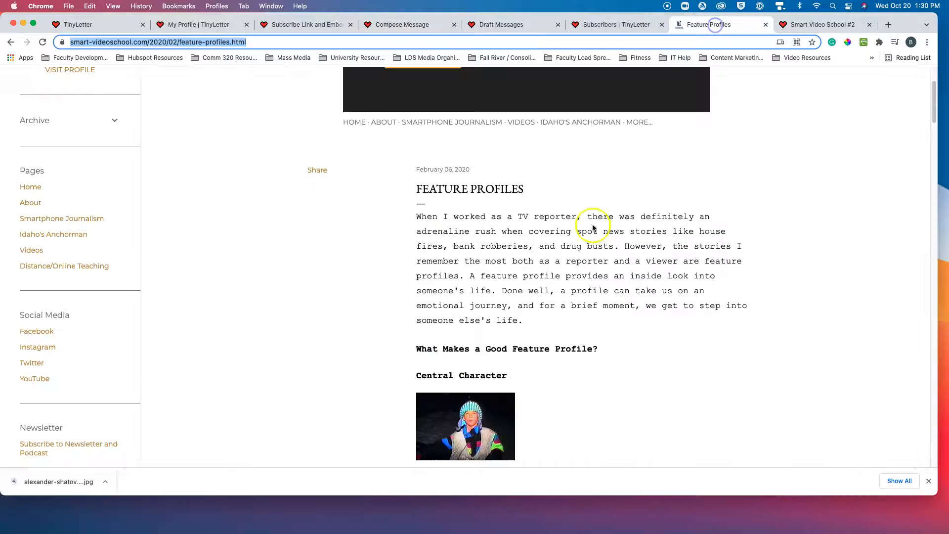
click(252, 47)
drag(302, 42, 58, 42)
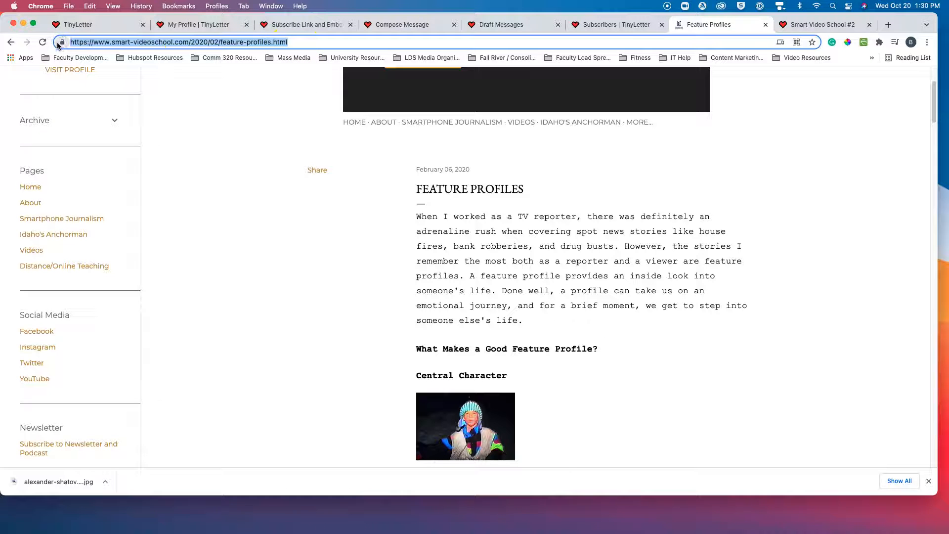
click(406, 25)
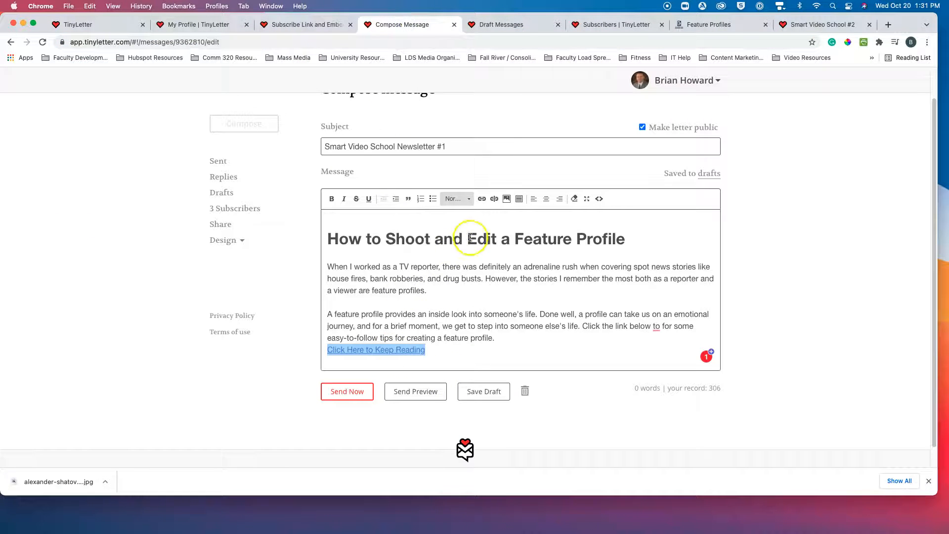
click(481, 198)
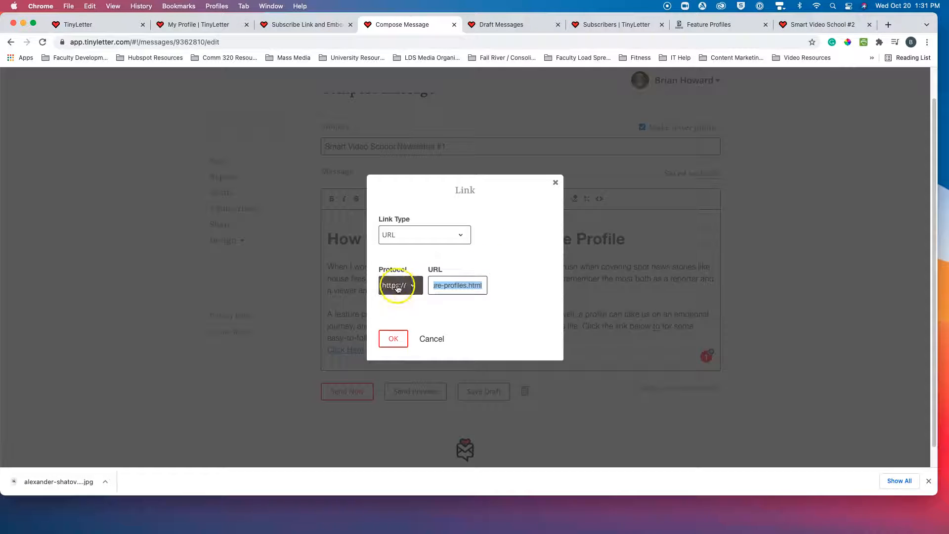
click(481, 280)
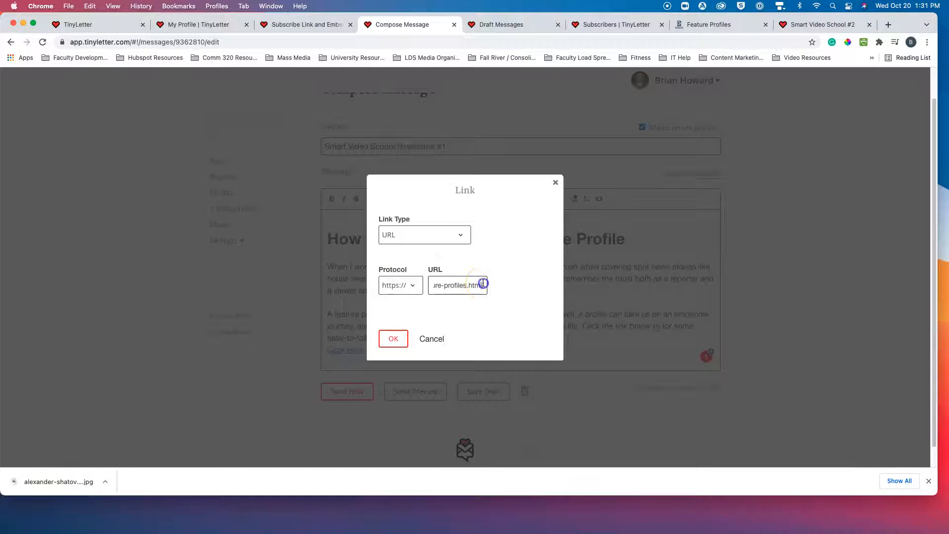
click(461, 235)
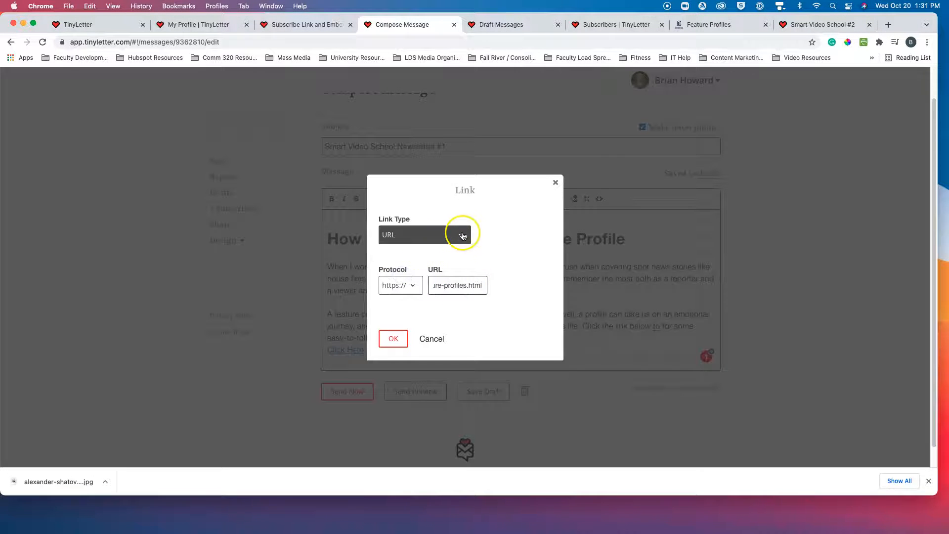
click(393, 339)
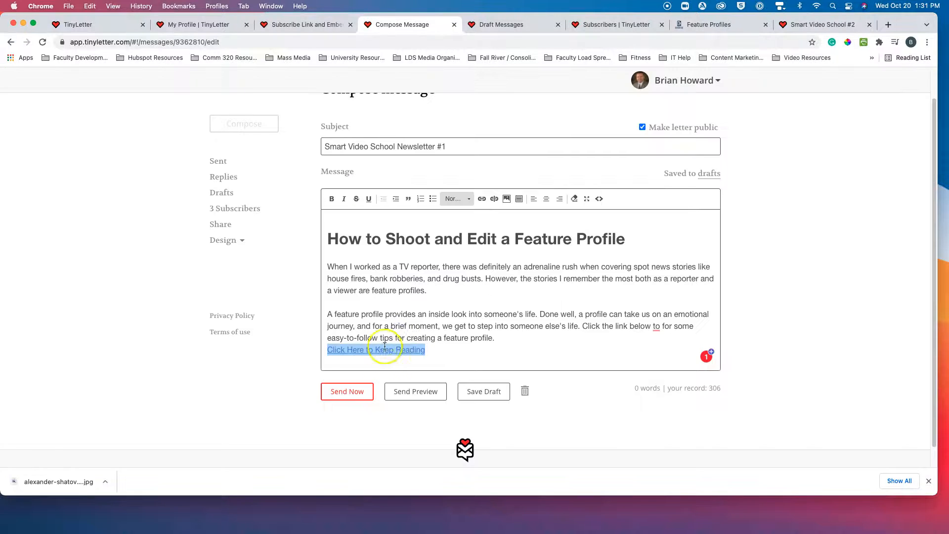
Add a line below the reading link and choose the September 2021 "Paperboy" picture facing the camera as the image to insert there.
scroll(483, 329, down, 1)
click(454, 329)
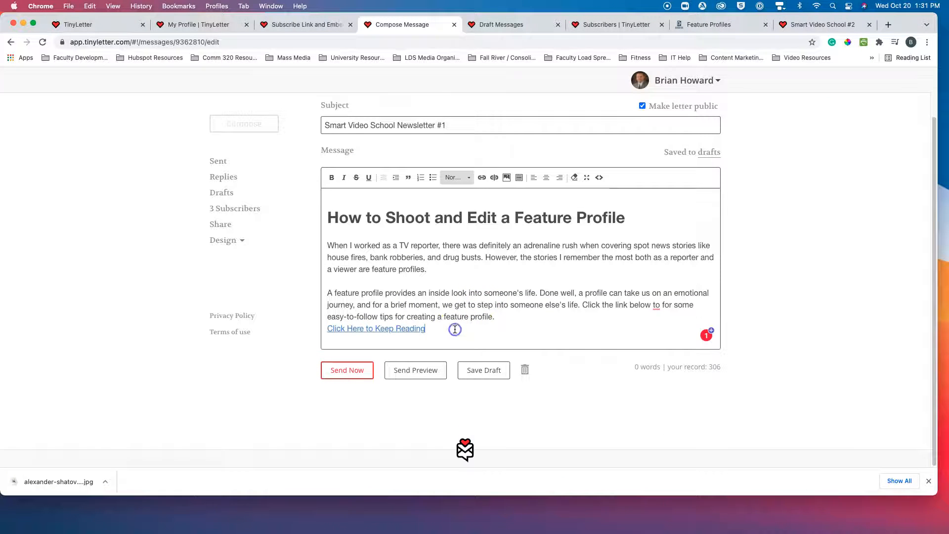
key(Return)
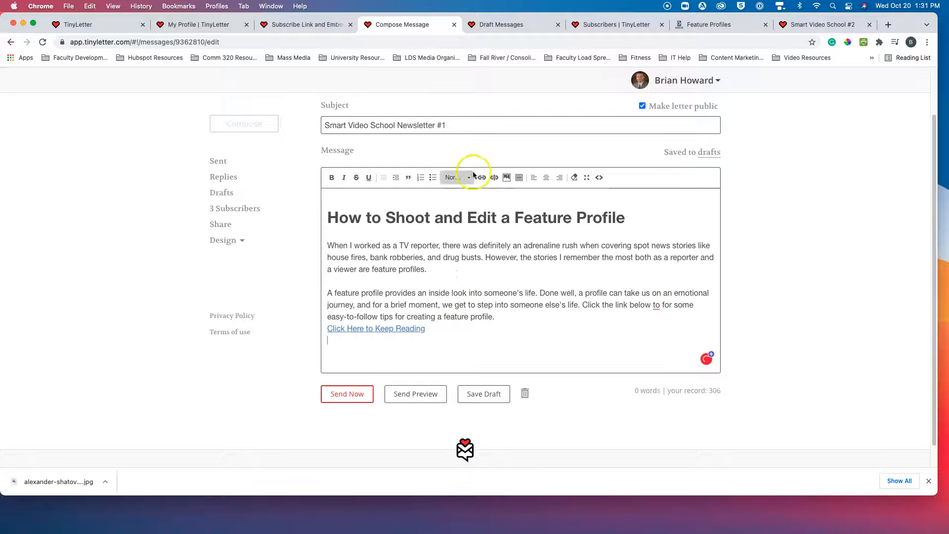
click(505, 178)
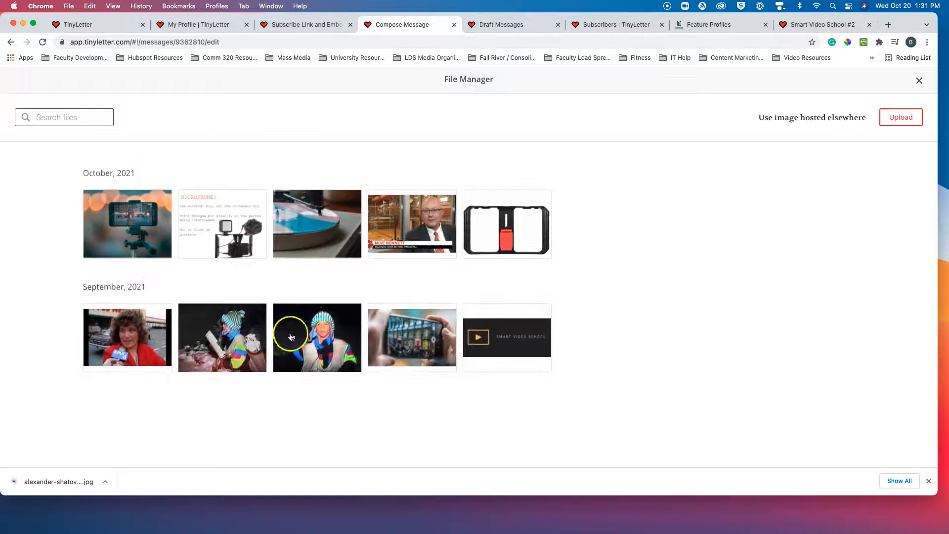
click(321, 332)
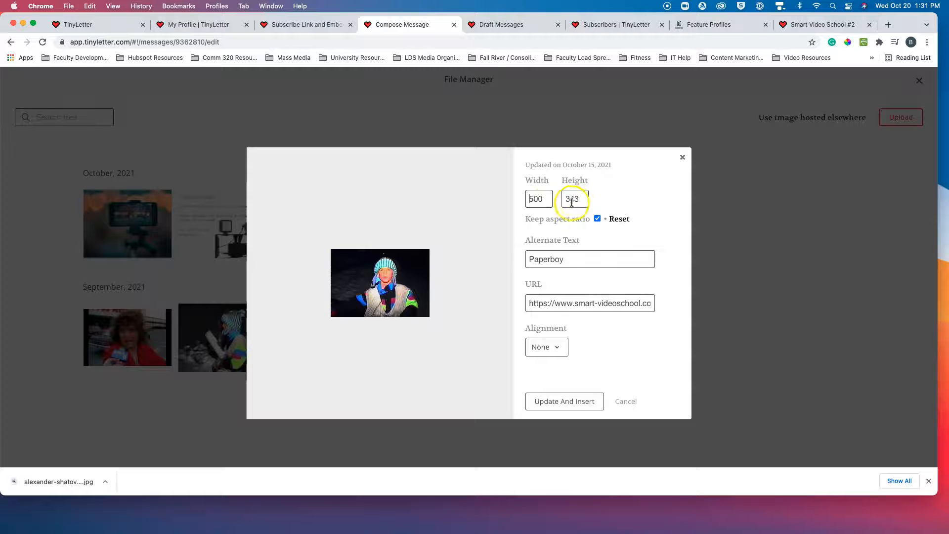
Change the picture's alternate text to "Feature Profile" and insert it into the message below the reading link.
click(567, 261)
drag(567, 260, 511, 260)
click(512, 260)
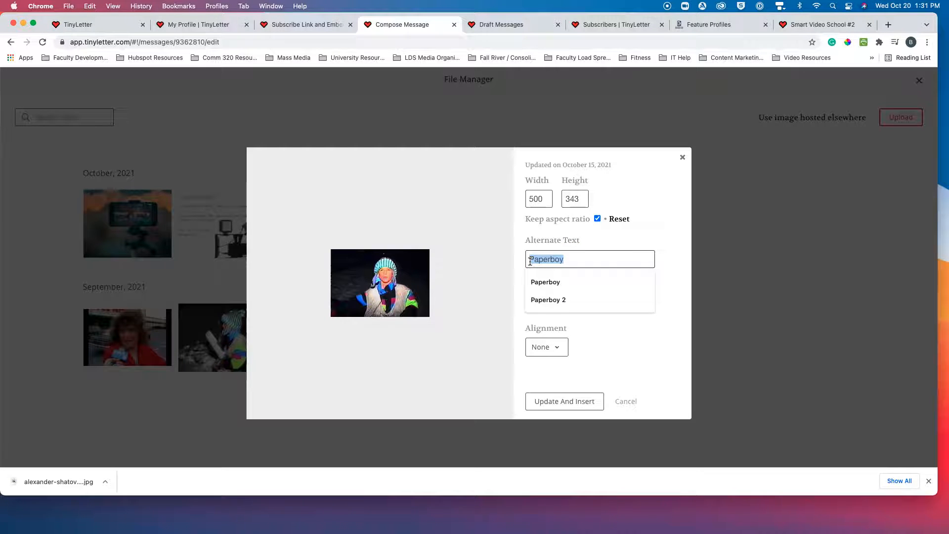
text(Feature Profile)
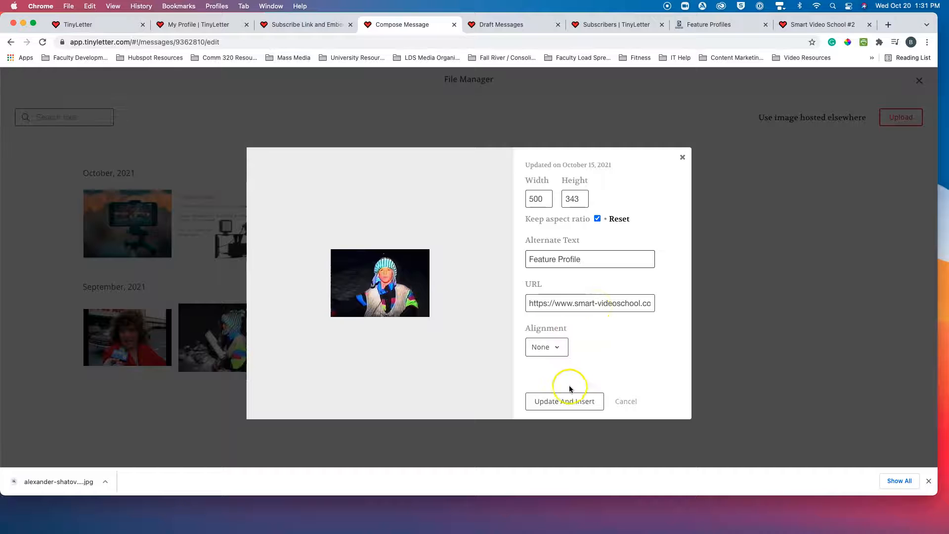
click(568, 403)
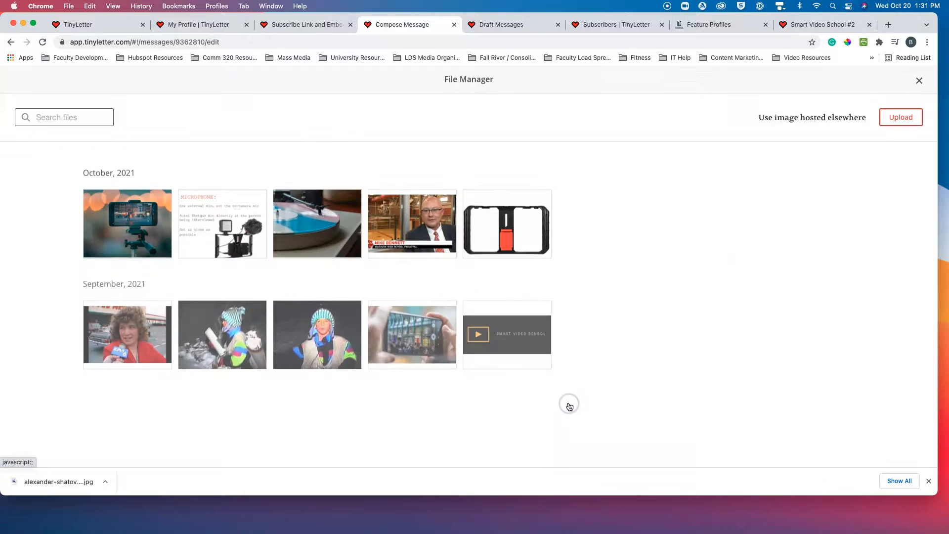
click(466, 345)
scroll(462, 351, down, 5)
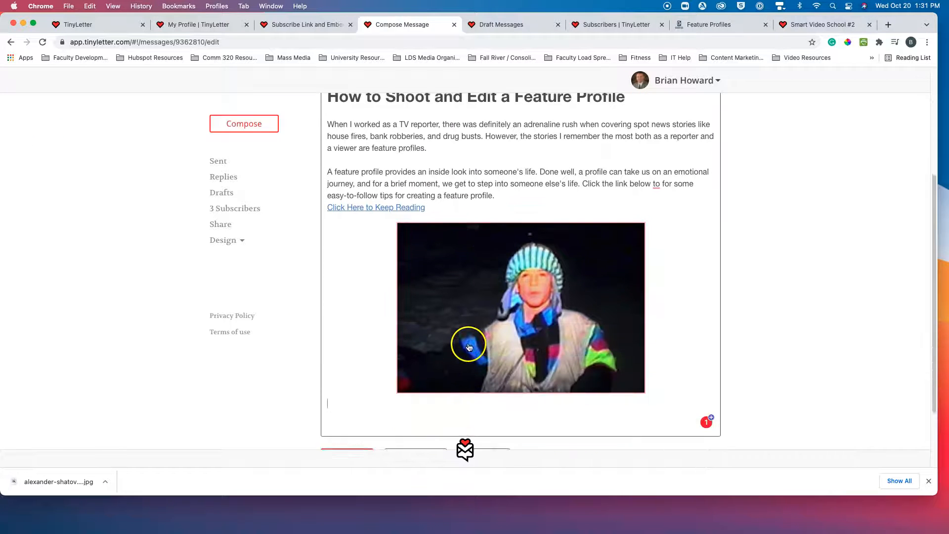
Insert a horizontal divider line below the picture to close off the feature profile section.
scroll(454, 363, up, 3)
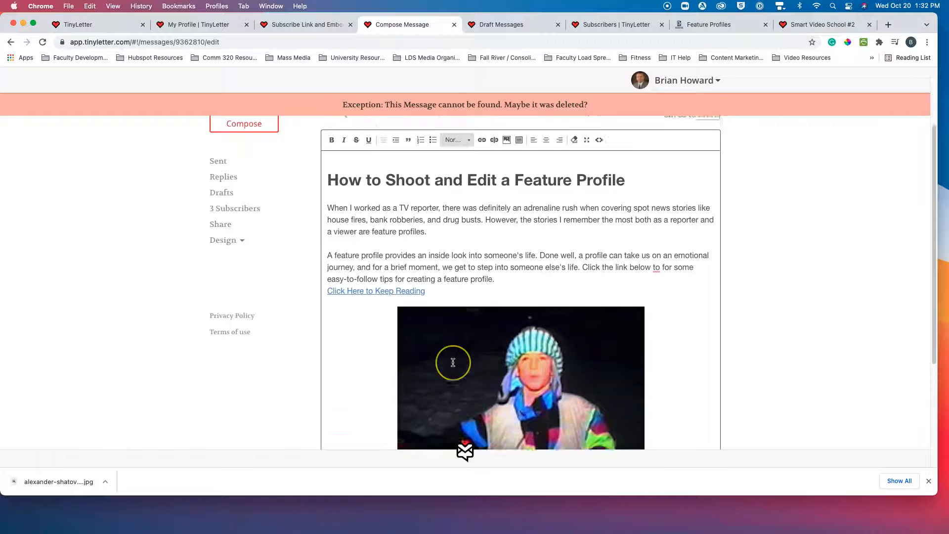
scroll(452, 365, down, 1)
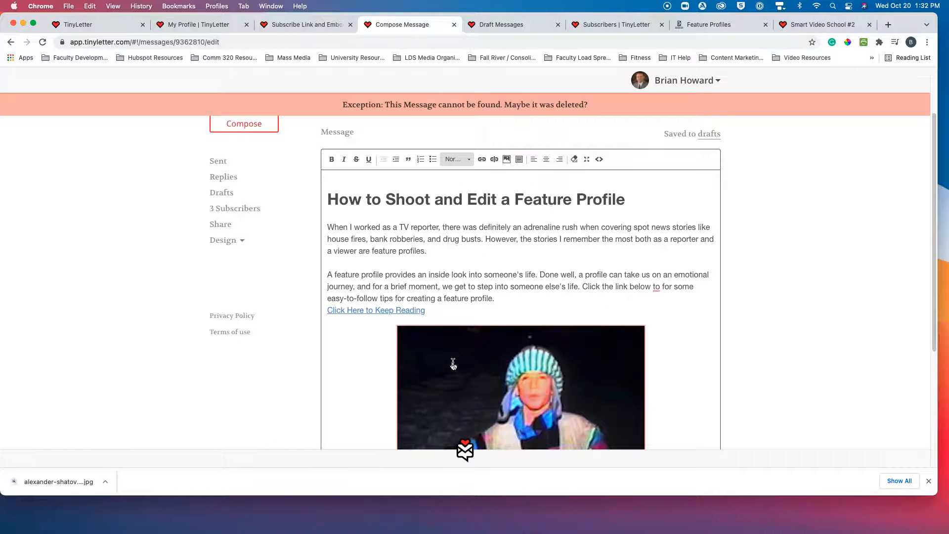
scroll(452, 364, down, 1)
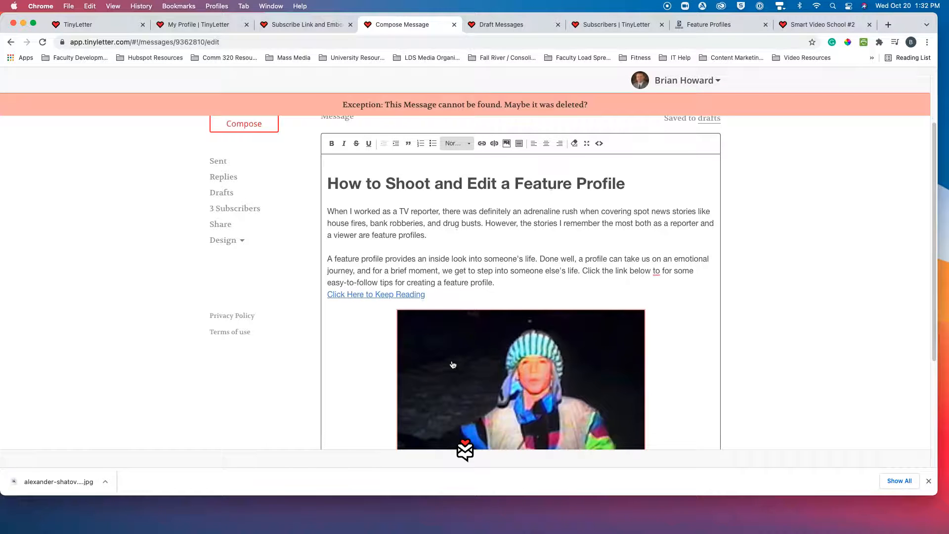
click(519, 143)
scroll(424, 282, down, 2)
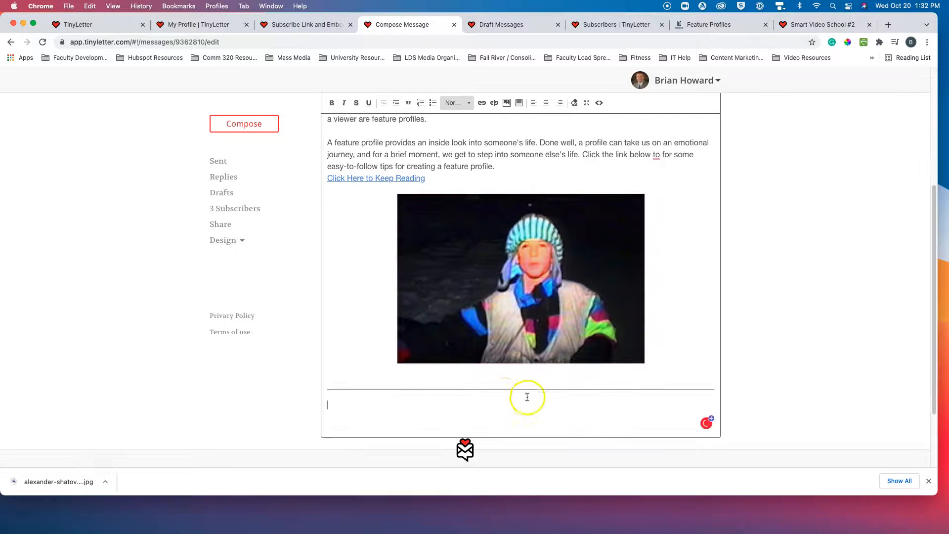
scroll(489, 302, up, 4)
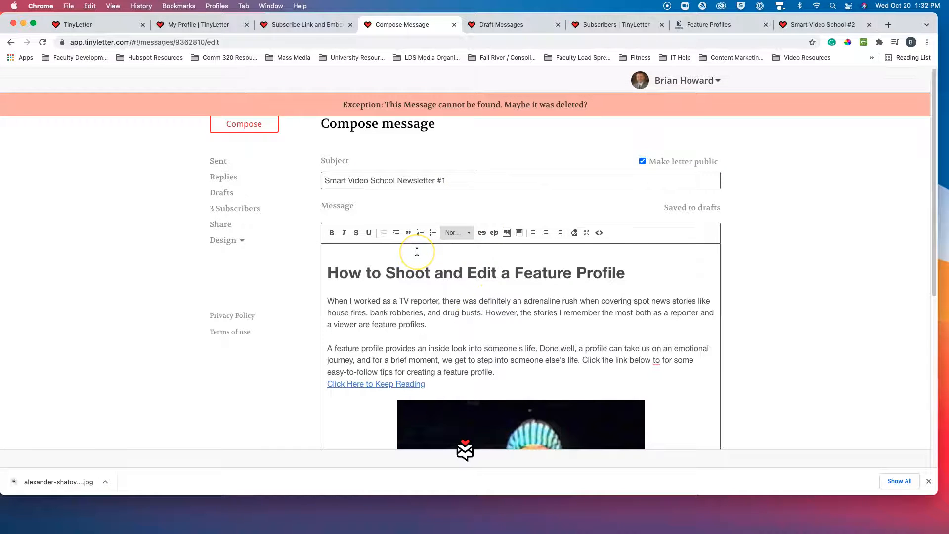
Examine the published letter "Smart Video School #2" for the article section that follows the feature profile.
click(786, 26)
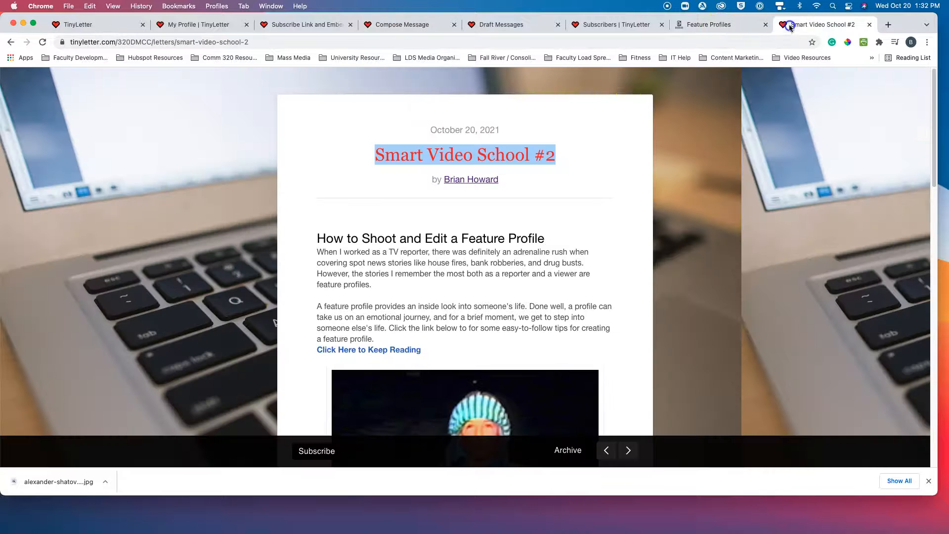
scroll(366, 224, down, 2)
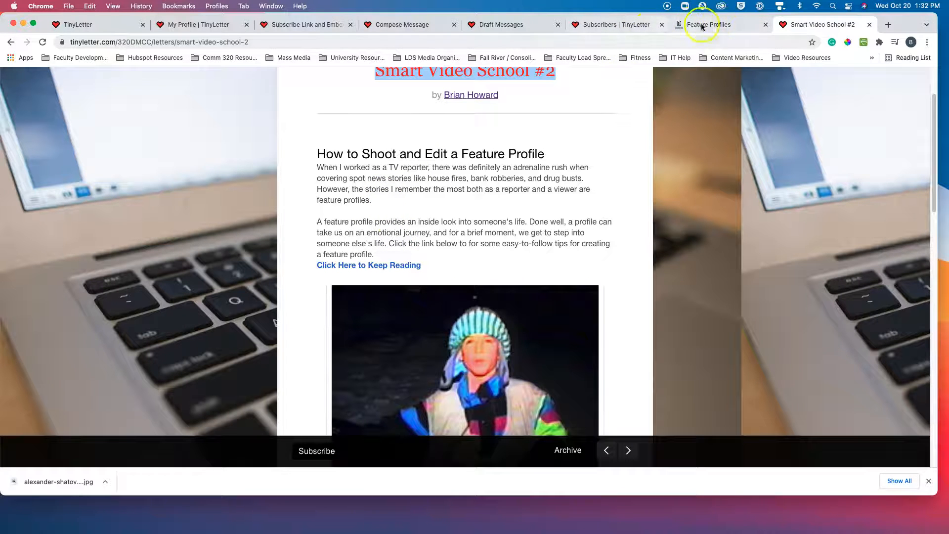
scroll(485, 238, down, 5)
scroll(485, 237, down, 2)
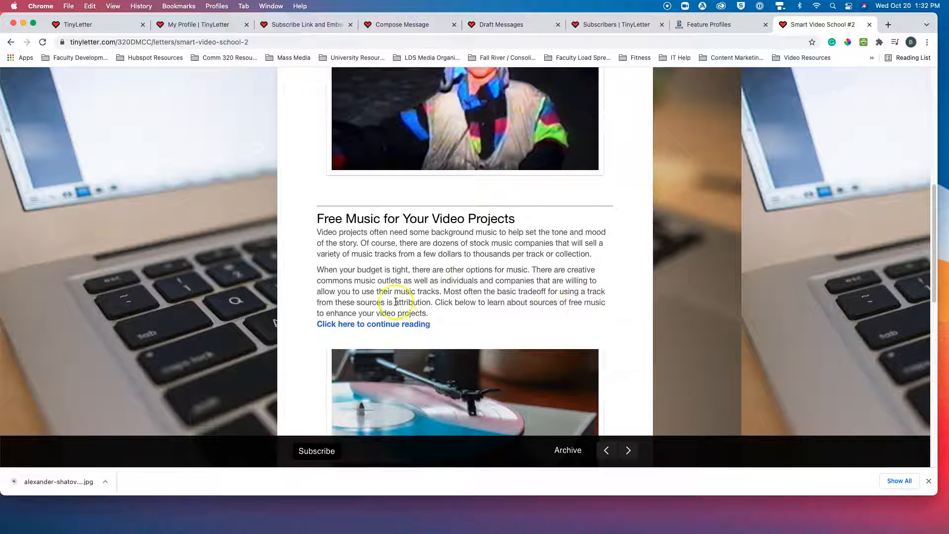
scroll(389, 273, down, 1)
scroll(386, 270, down, 3)
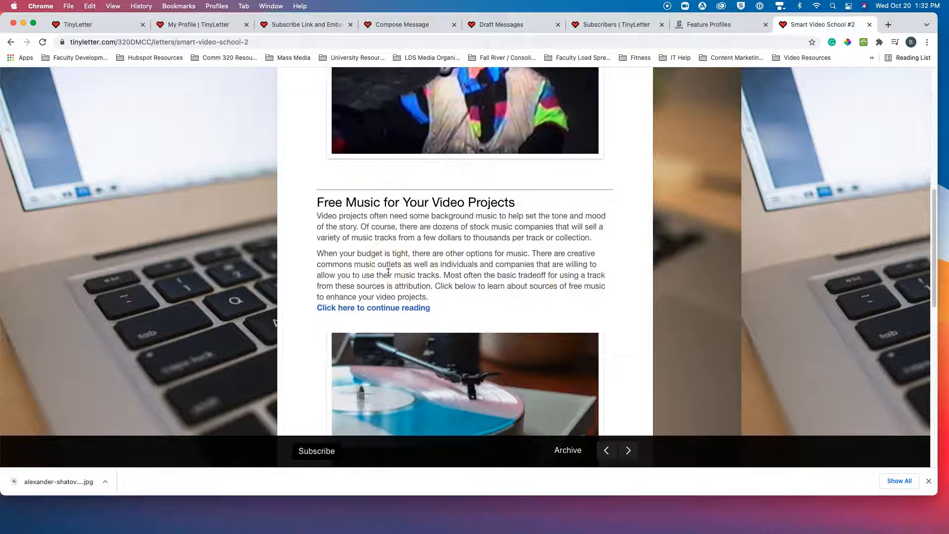
Examine the rest of the published letter, from the free music article through the B-roll article.
scroll(379, 265, down, 3)
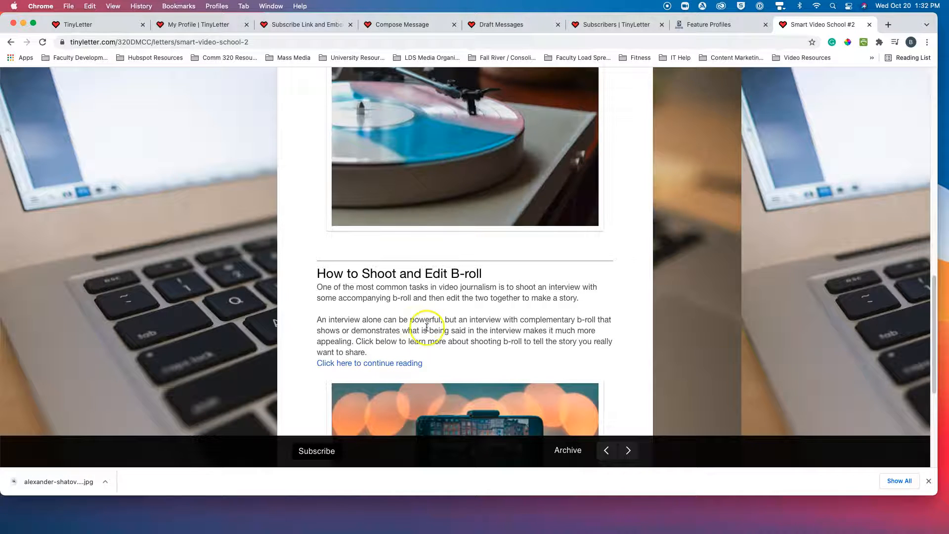
scroll(449, 317, down, 5)
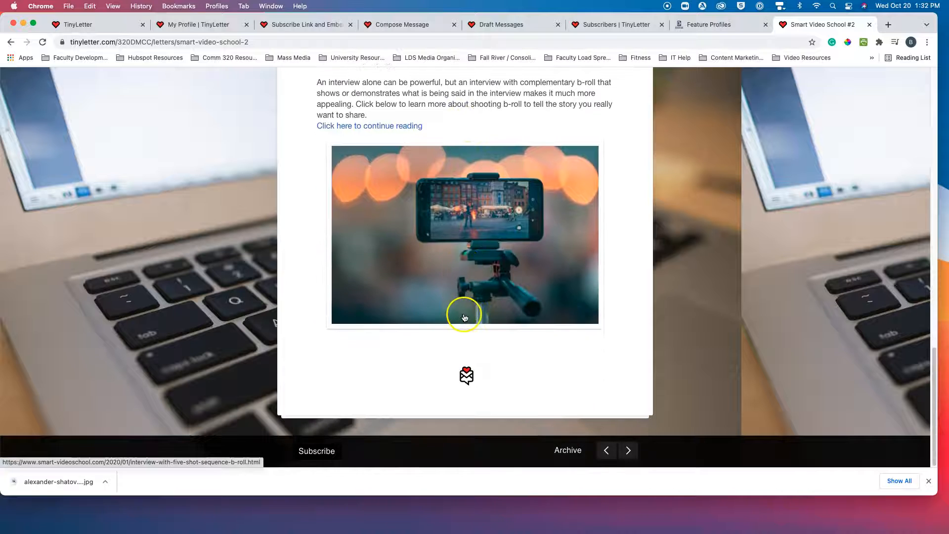
scroll(451, 313, up, 12)
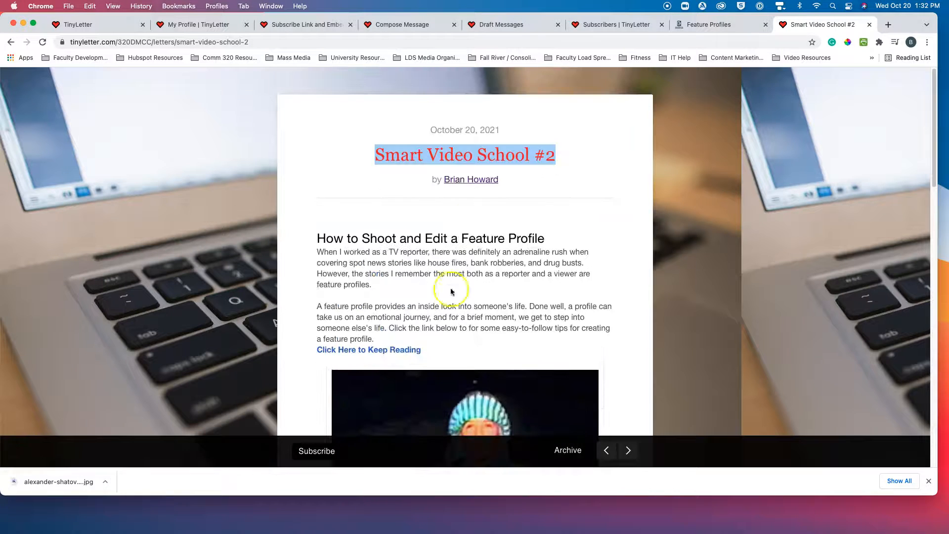
Return to the "Smart Video School Newsletter #1" message and try to save it as a draft.
click(506, 26)
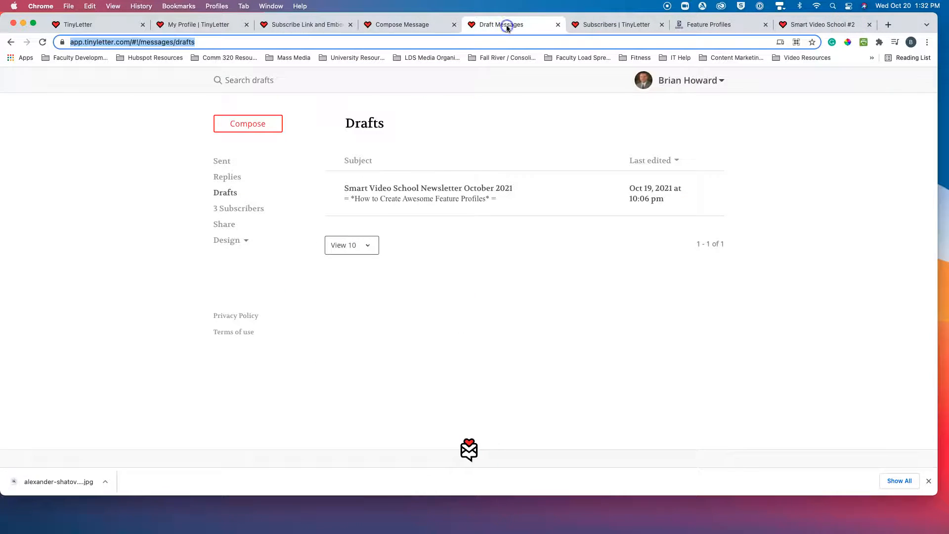
click(417, 27)
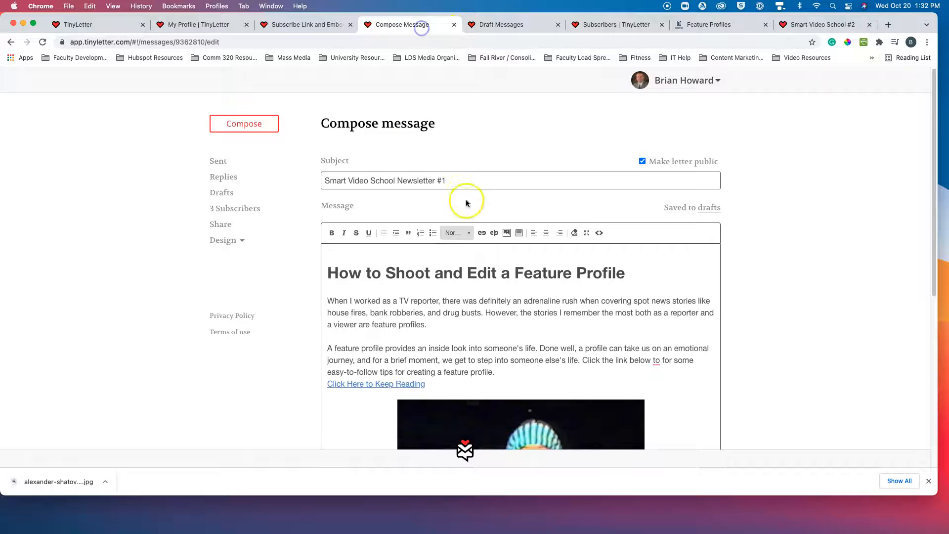
scroll(434, 332, down, 3)
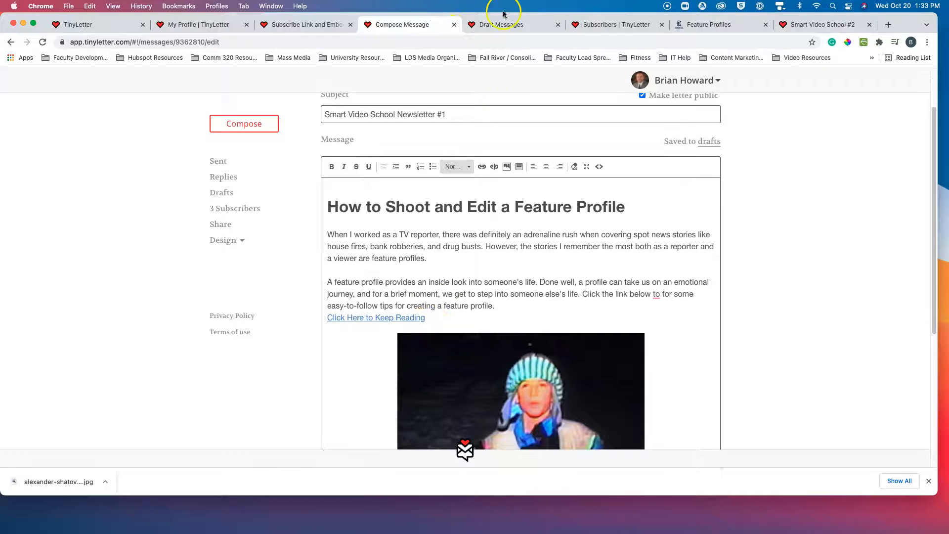
scroll(474, 262, down, 10)
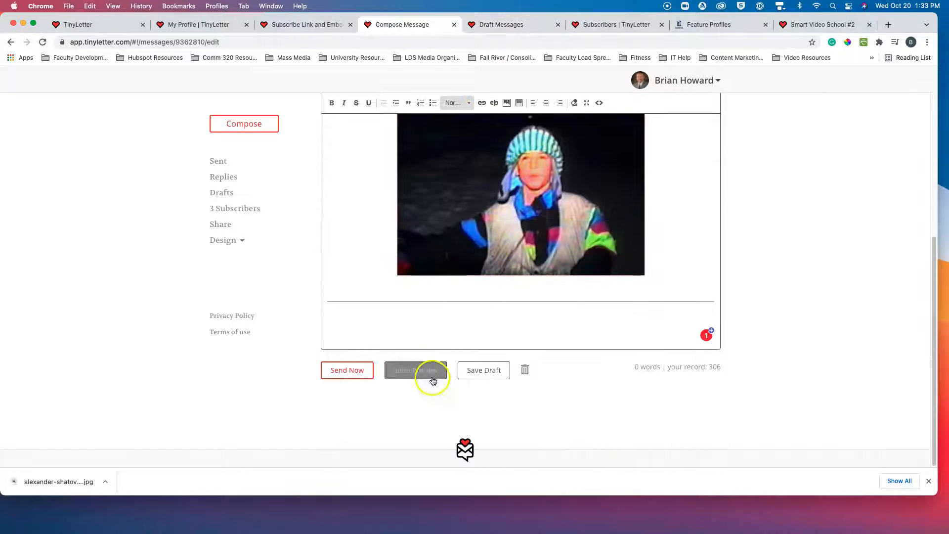
click(480, 375)
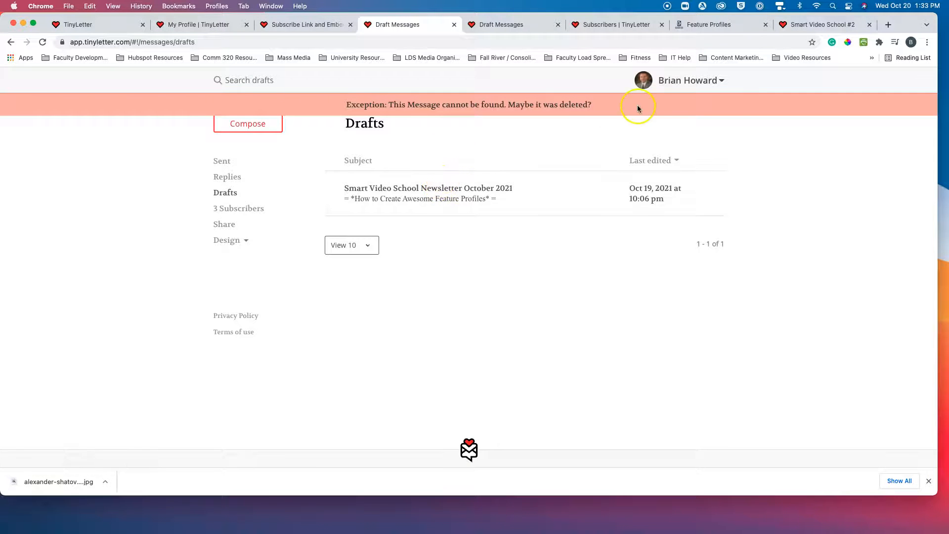
Open the draft "Smart Video School Newsletter October 2021" from the drafts list and look over its opening article.
drag(903, 17, 898, 21)
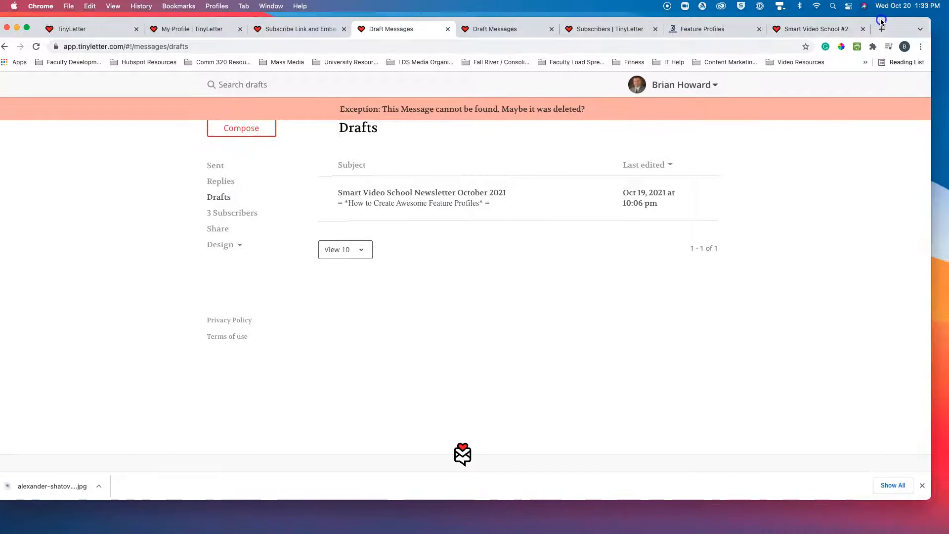
click(502, 32)
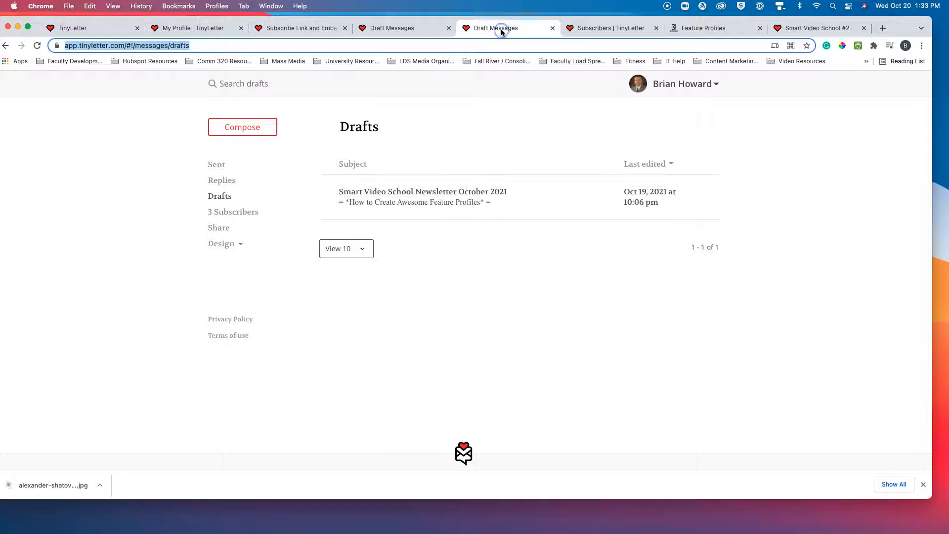
click(388, 27)
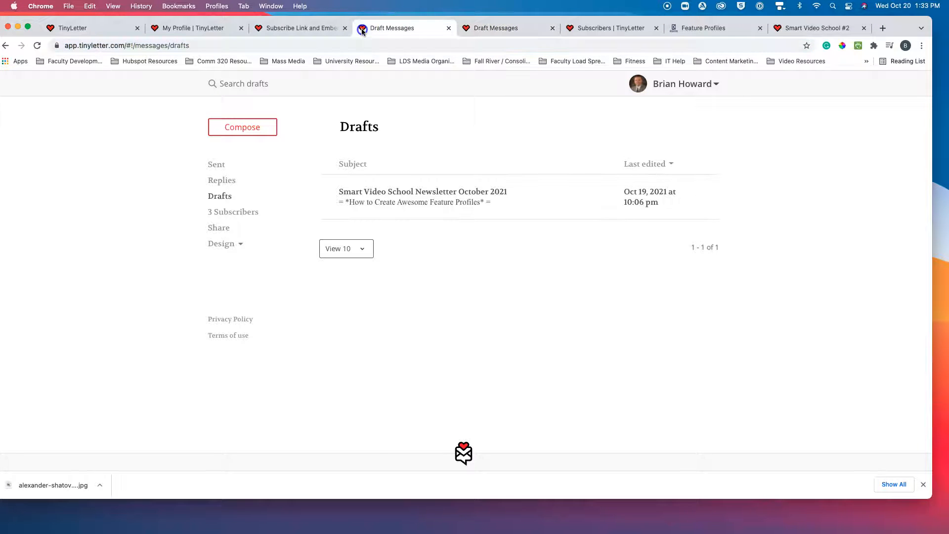
click(228, 195)
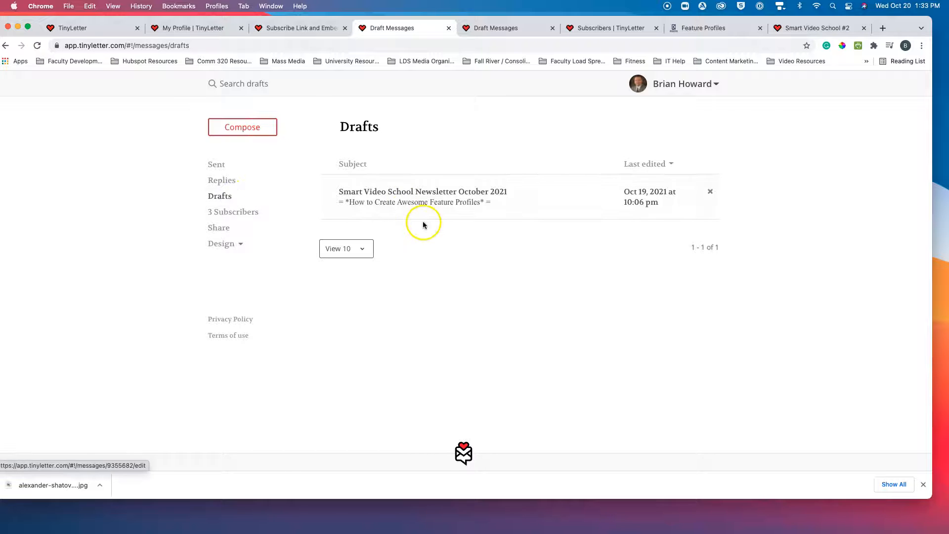
click(431, 200)
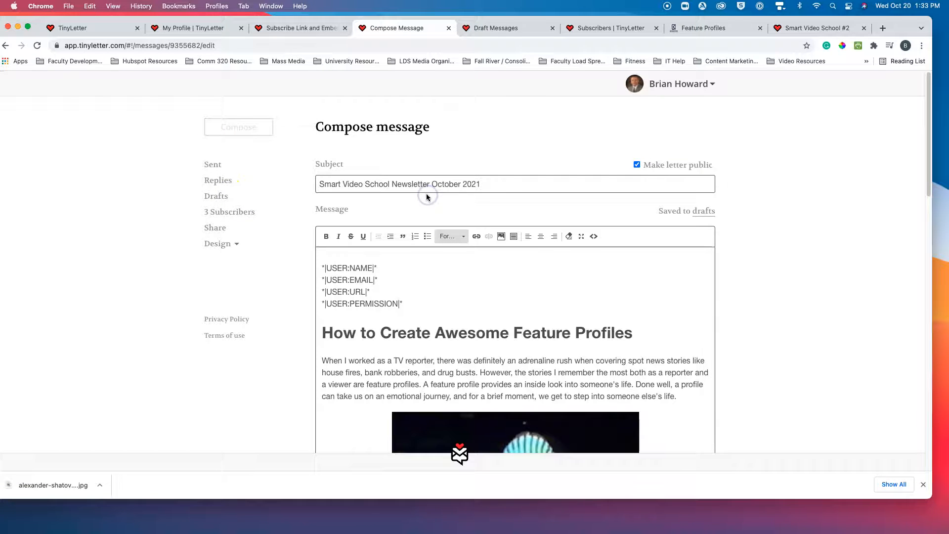
scroll(433, 286, down, 15)
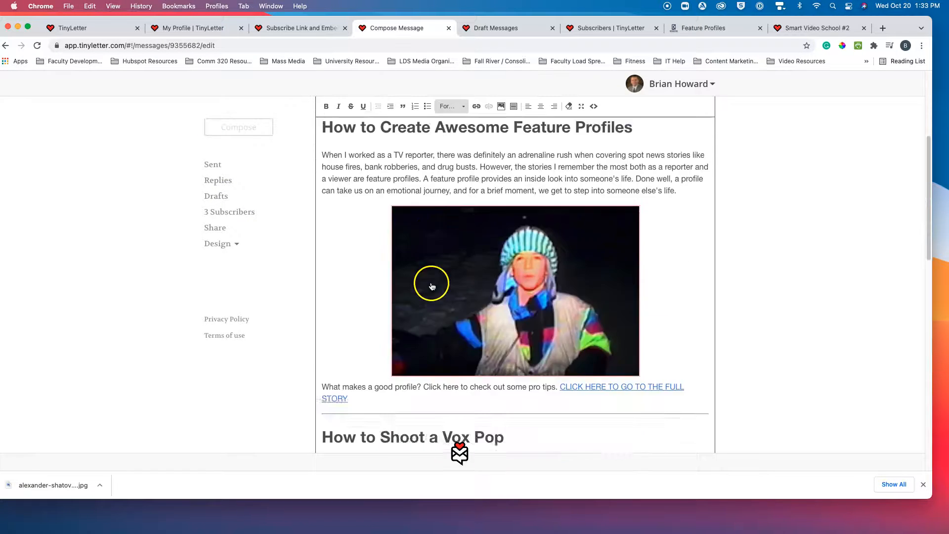
scroll(430, 281, up, 15)
Open the draft "Smart Video School Newsletter October 2021" from the other drafts page and send a preview of it.
click(493, 28)
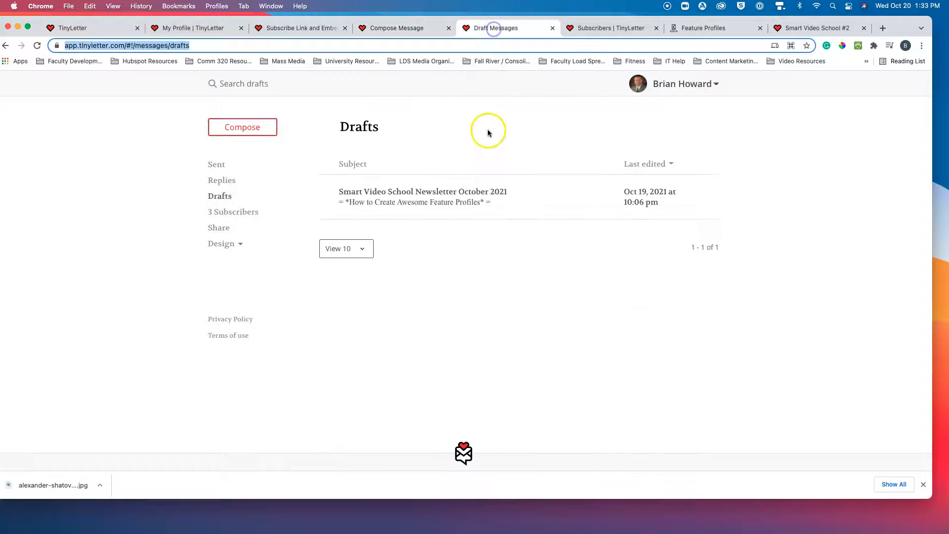
click(431, 191)
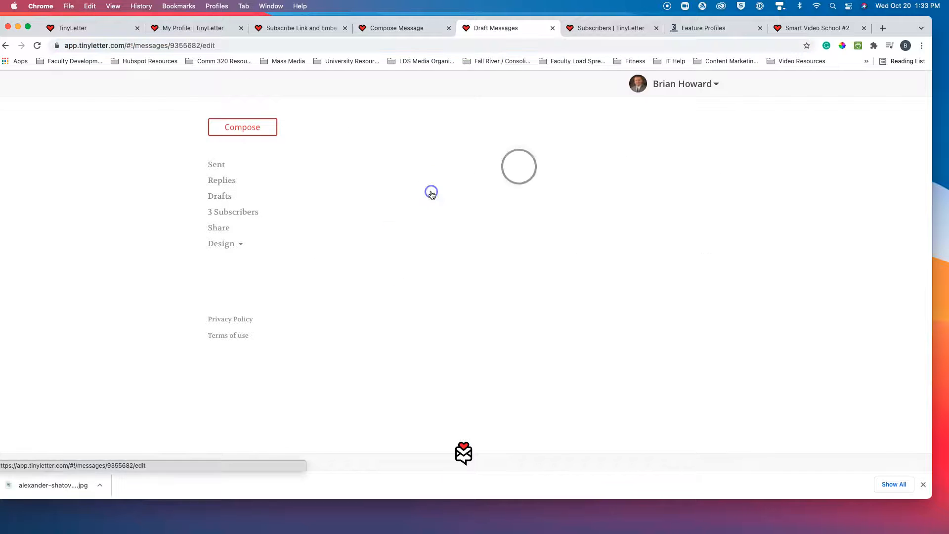
scroll(422, 250, down, 5)
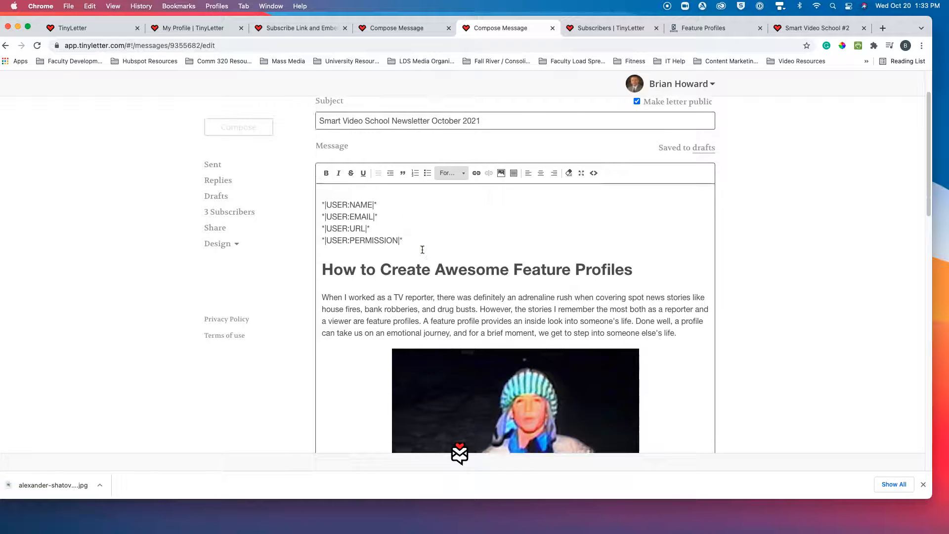
scroll(419, 250, down, 15)
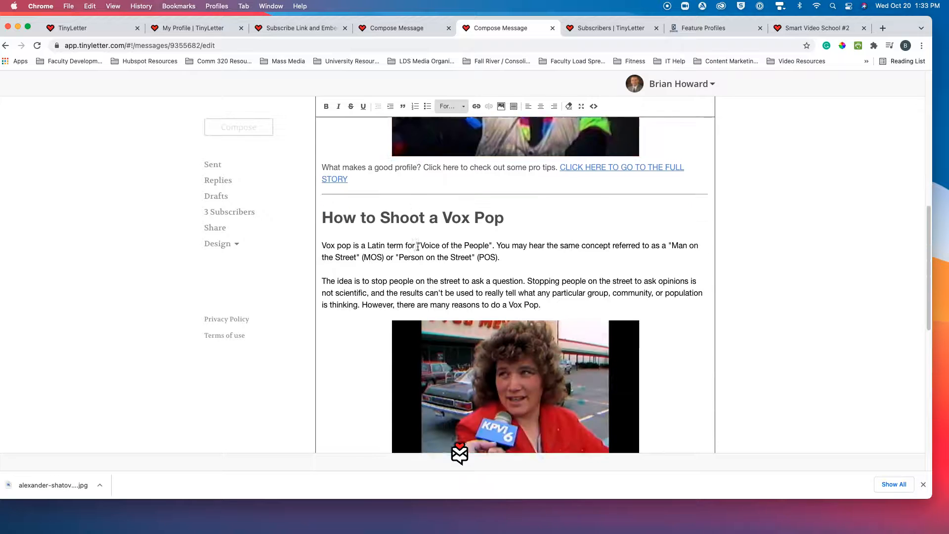
scroll(419, 251, down, 4)
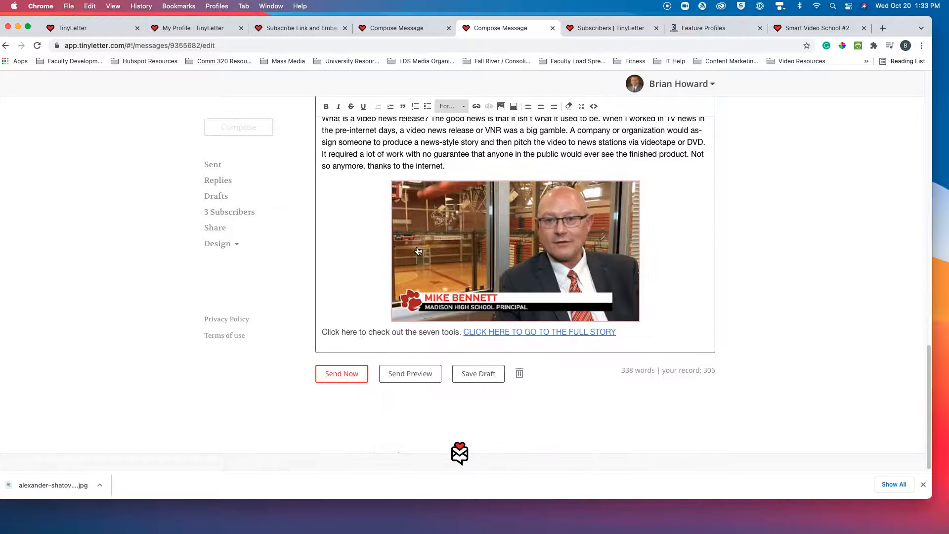
click(468, 283)
click(468, 337)
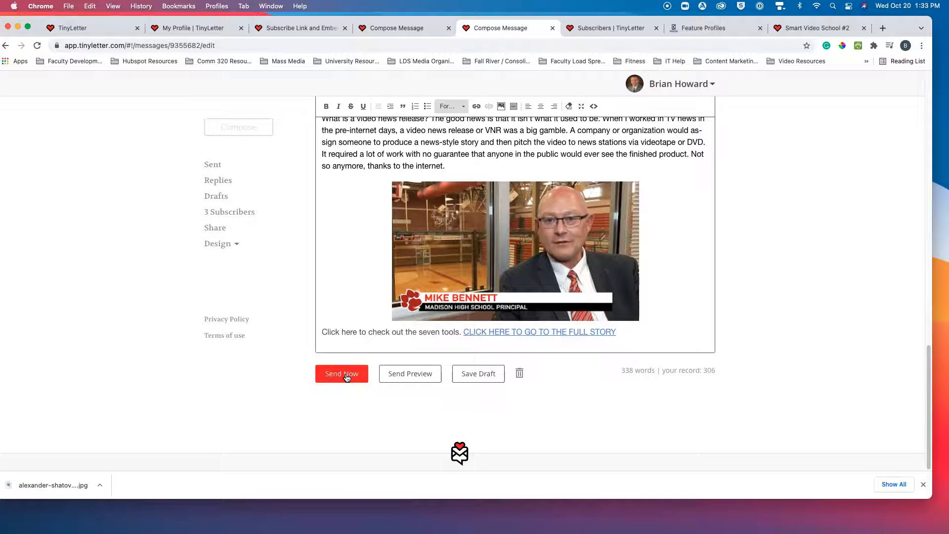
click(411, 374)
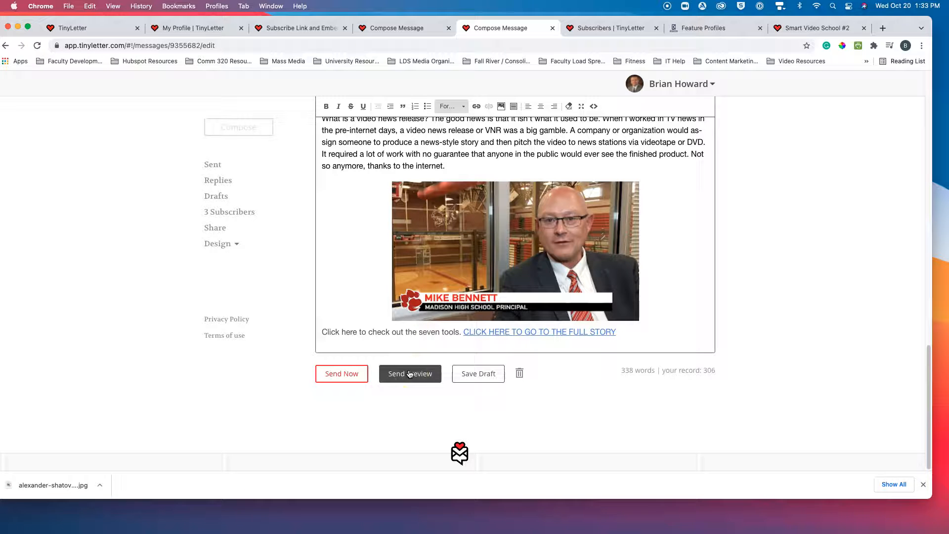
click(415, 415)
Open a new browser tab, switch to the newsletter's Google account and go to its Gmail inbox.
click(884, 29)
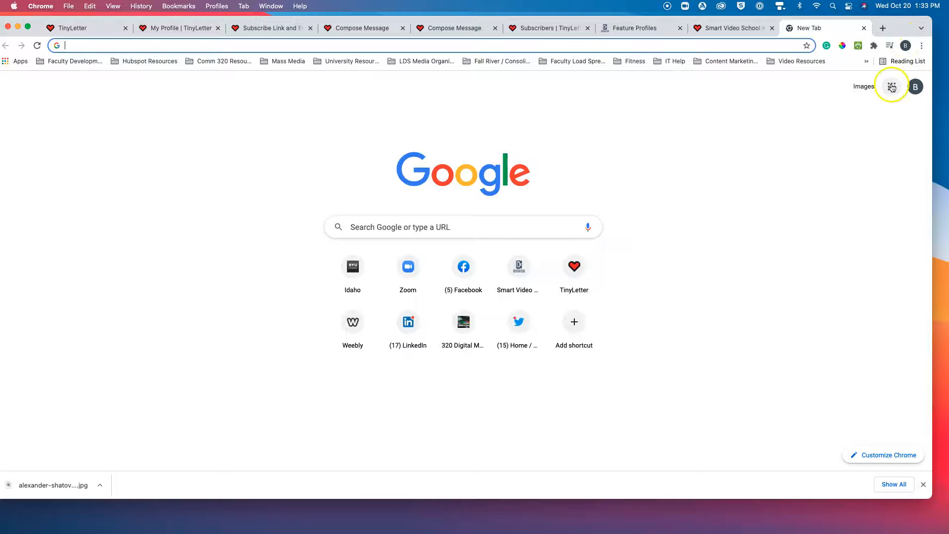
click(914, 86)
scroll(819, 359, down, 4)
click(818, 360)
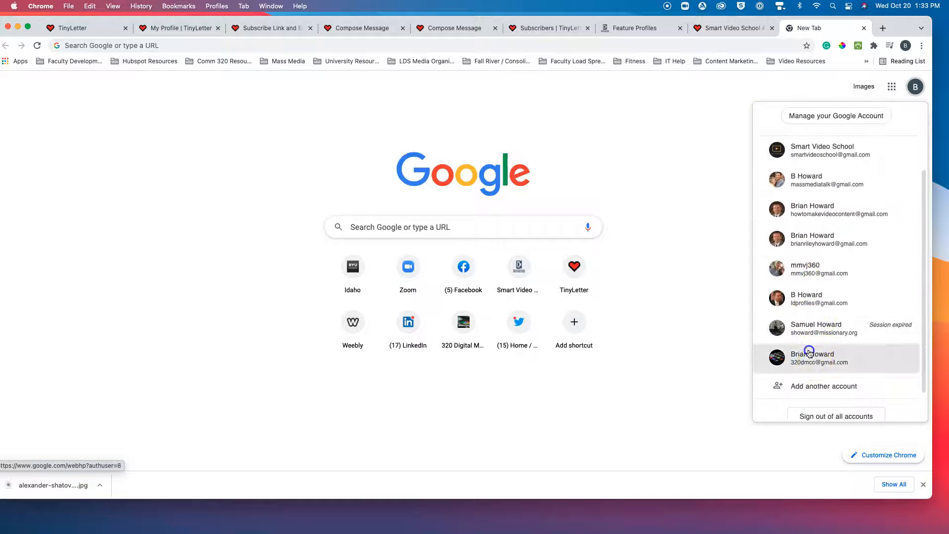
click(836, 86)
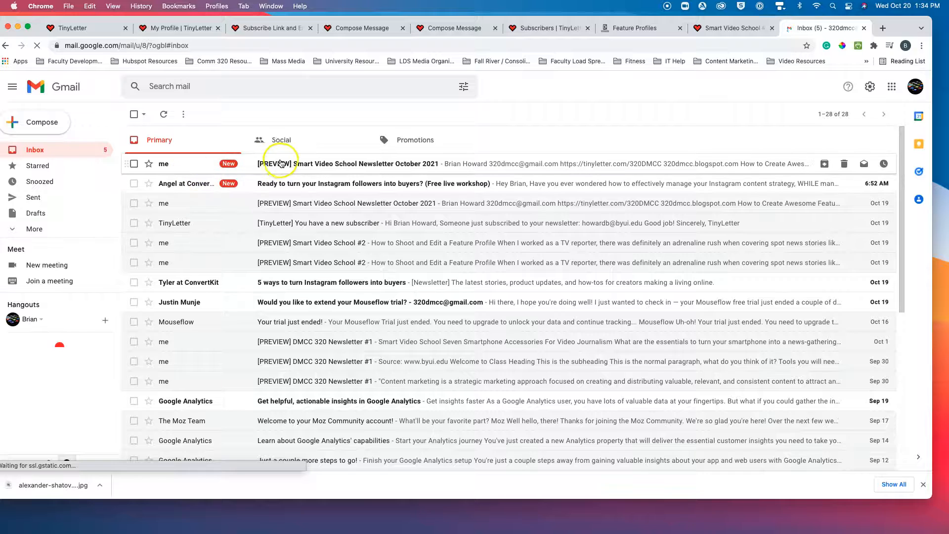
Open the newest preview email for "Smart Video School Newsletter October 2021" and mark it as safe.
click(286, 166)
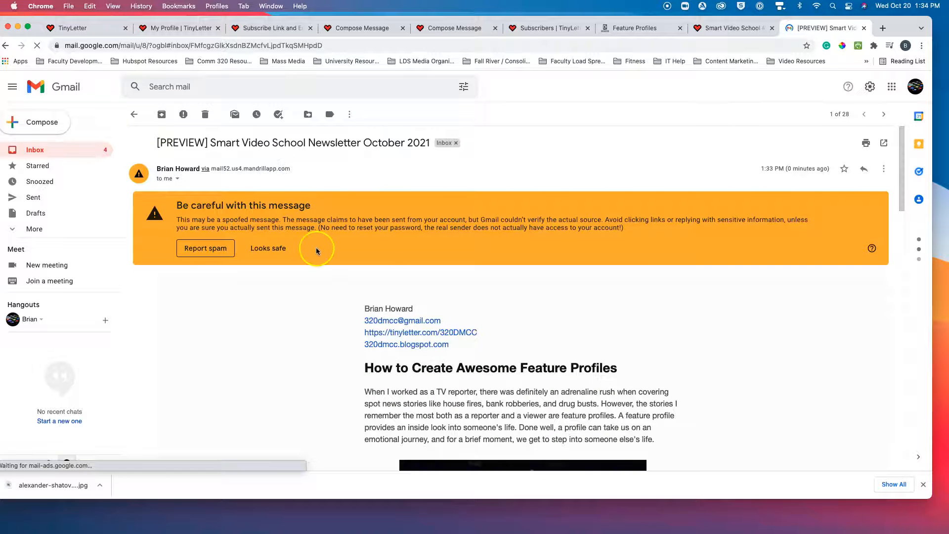
click(269, 248)
Examine how the preview email renders the contact links, headings, text fonts, images and dividers of its articles.
scroll(339, 230, down, 3)
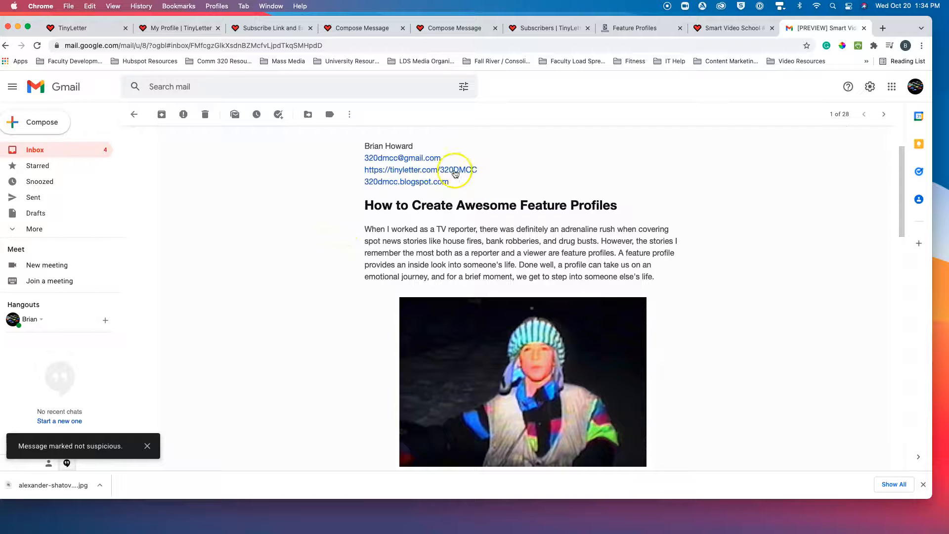
scroll(360, 244, down, 5)
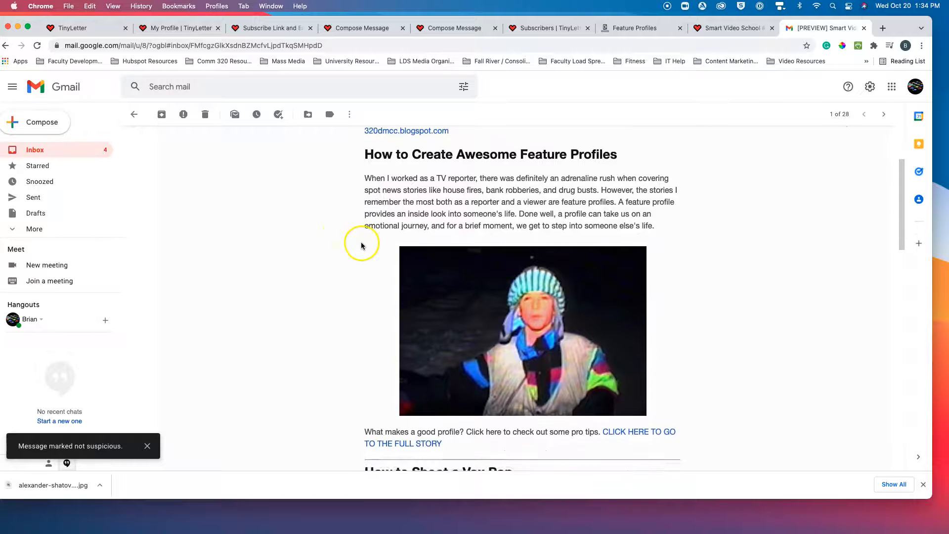
scroll(360, 245, down, 18)
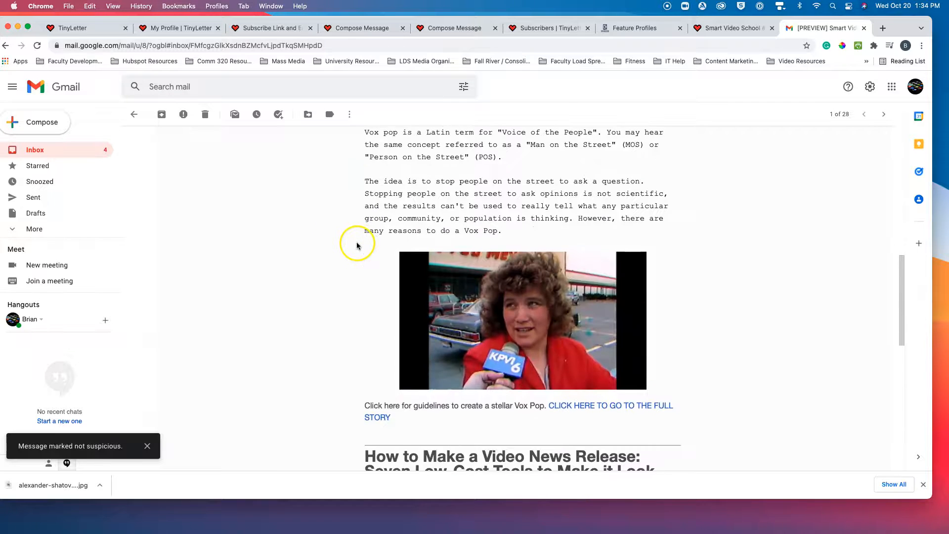
scroll(356, 245, down, 2)
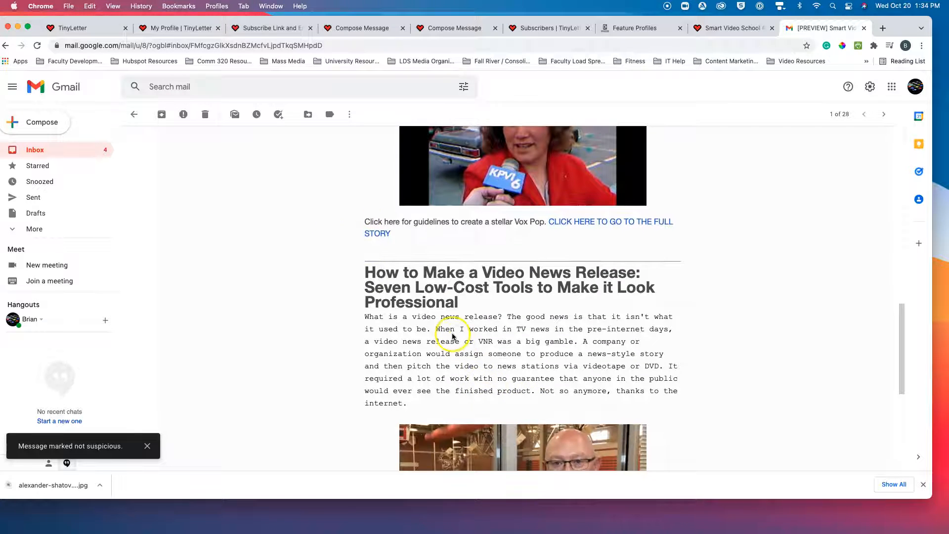
scroll(447, 333, up, 3)
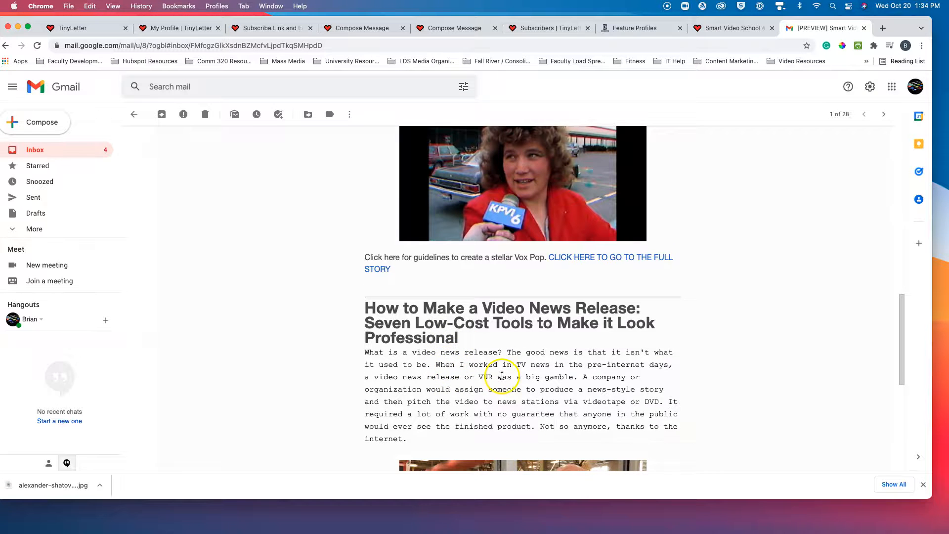
scroll(499, 377, up, 12)
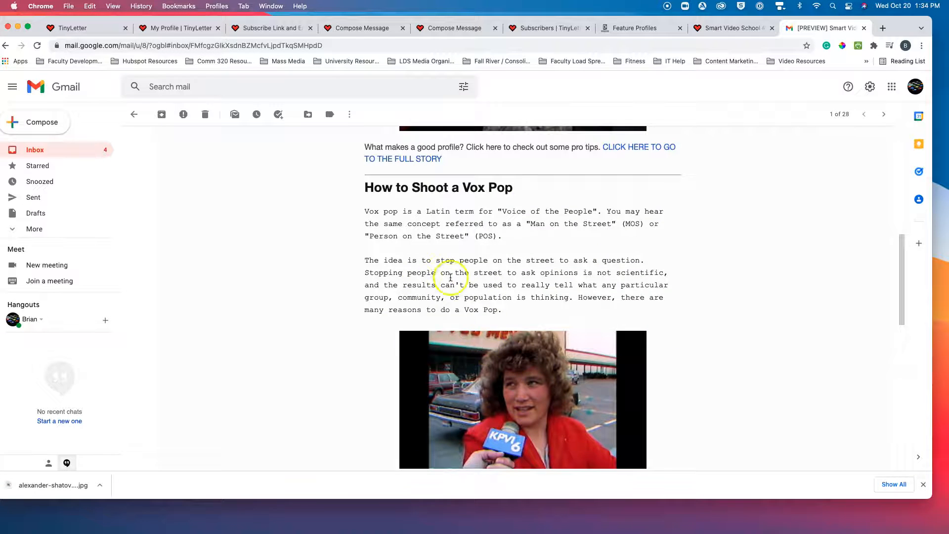
scroll(430, 244, up, 1)
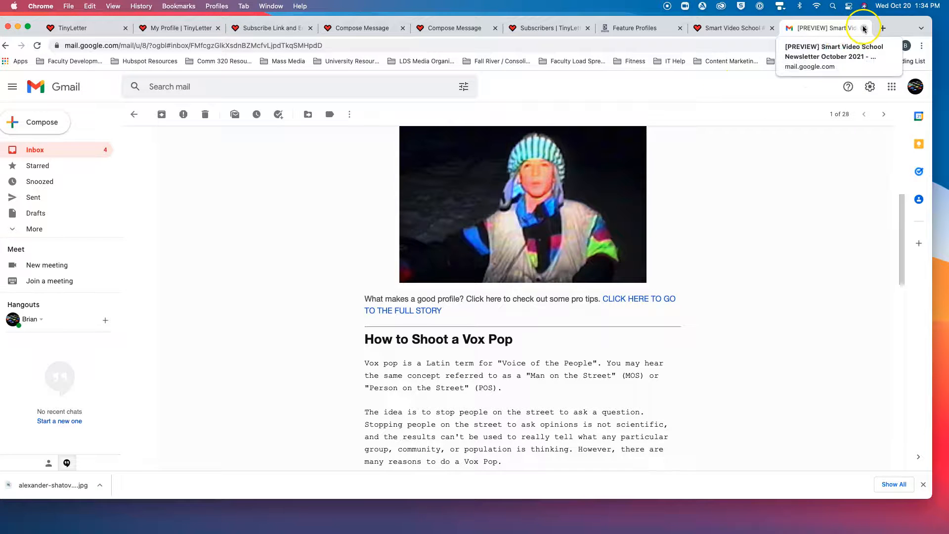
Go back to the October 2021 draft in TinyLetter and review it from the subject to the sending options.
click(455, 30)
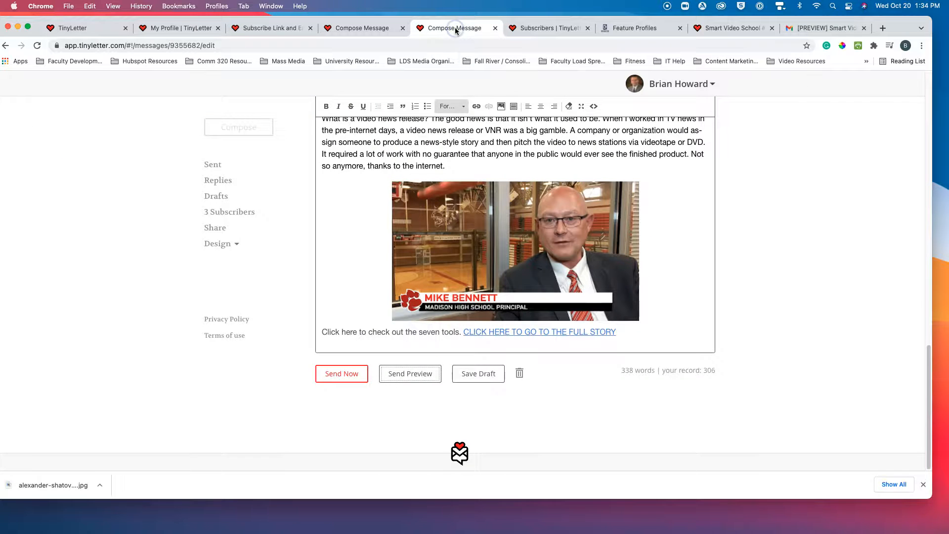
scroll(434, 214, up, 15)
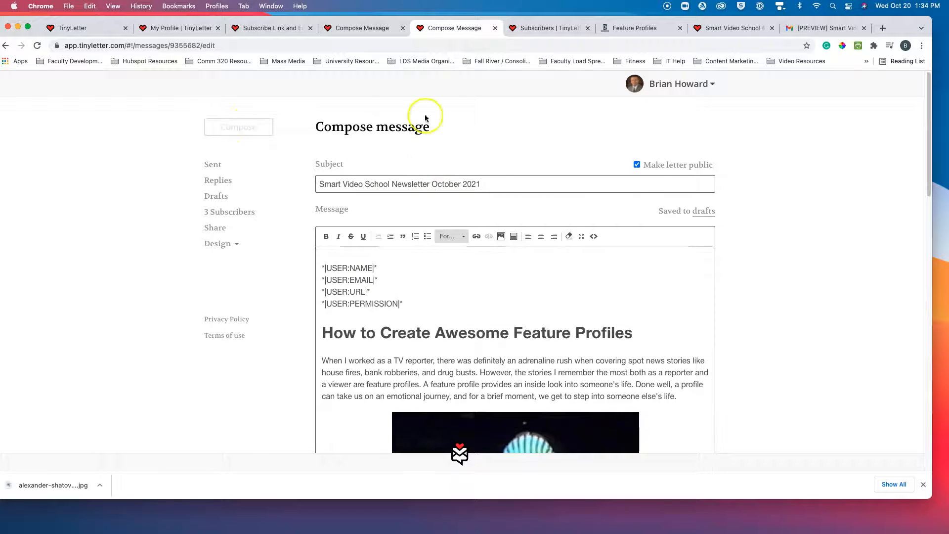
scroll(410, 296, down, 15)
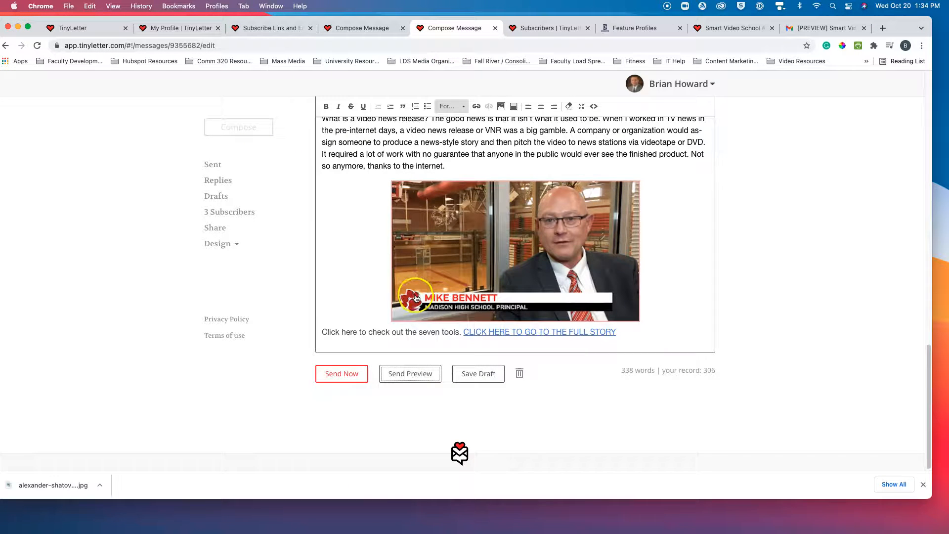
Save the October 2021 newsletter draft and open the report for the sent letter "Smart Video School #2".
click(480, 380)
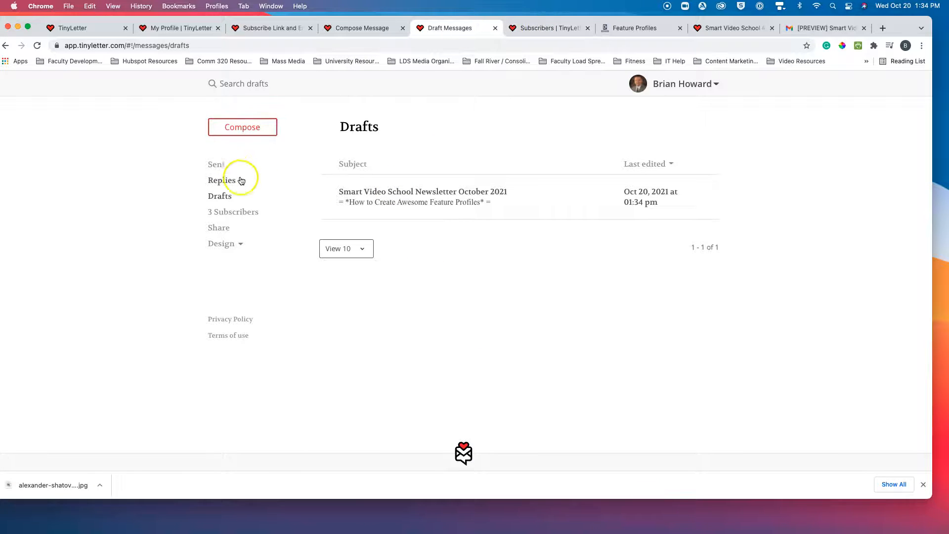
click(215, 165)
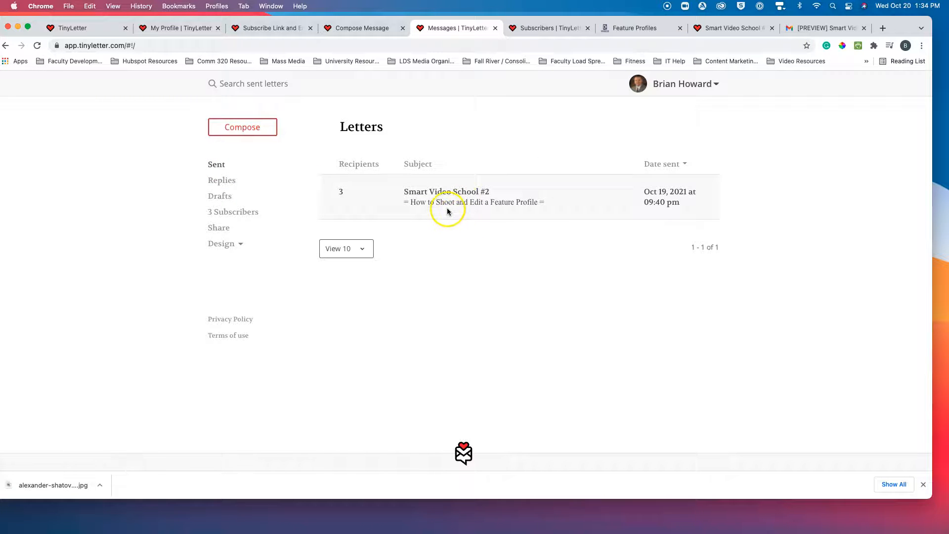
click(445, 193)
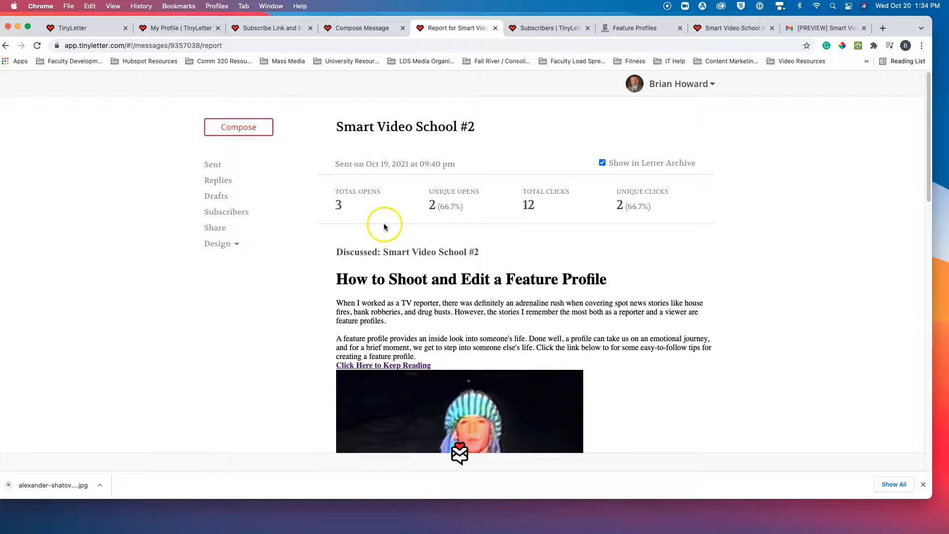
Examine the sent letter's report, from its open and click statistics down through the articles.
scroll(386, 227, down, 1)
scroll(385, 226, down, 1)
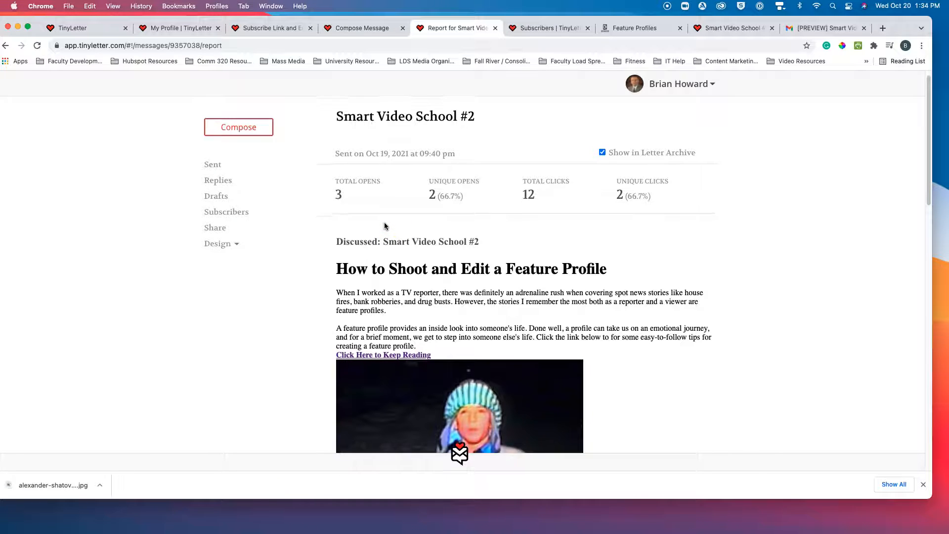
scroll(385, 226, down, 2)
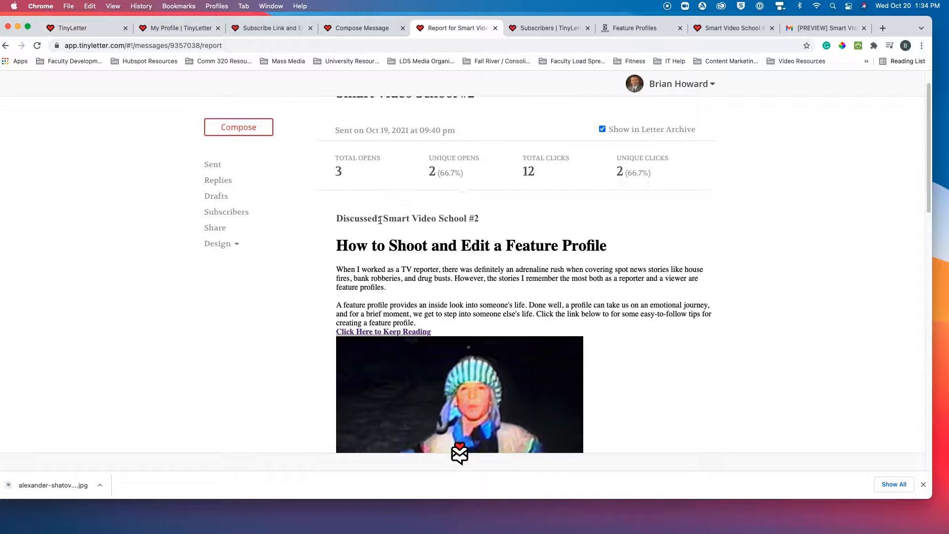
scroll(395, 217, down, 3)
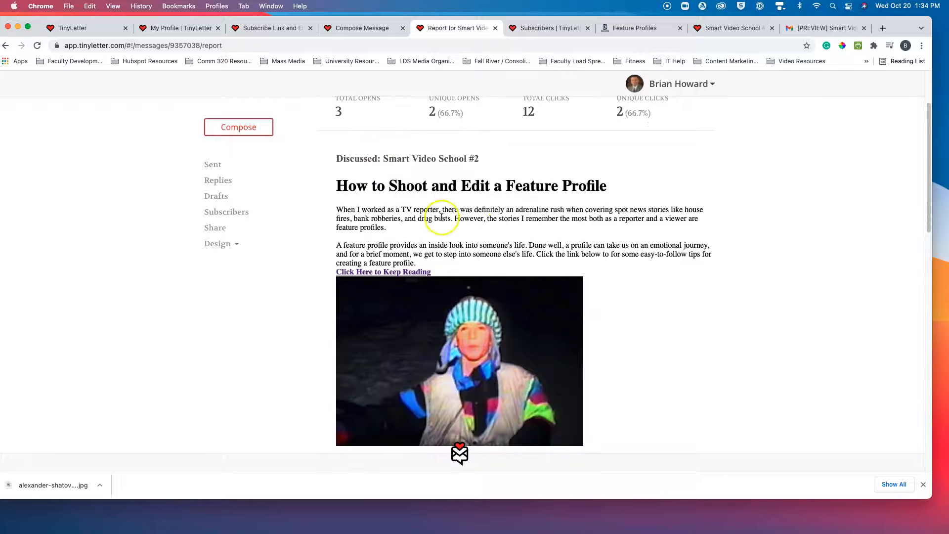
scroll(491, 272, down, 1)
scroll(491, 275, down, 5)
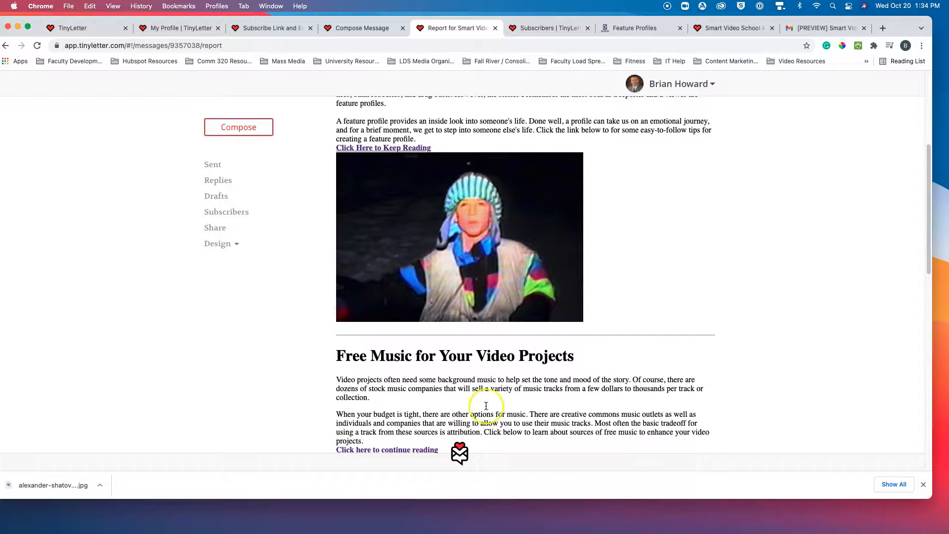
scroll(435, 355, down, 3)
scroll(446, 334, down, 10)
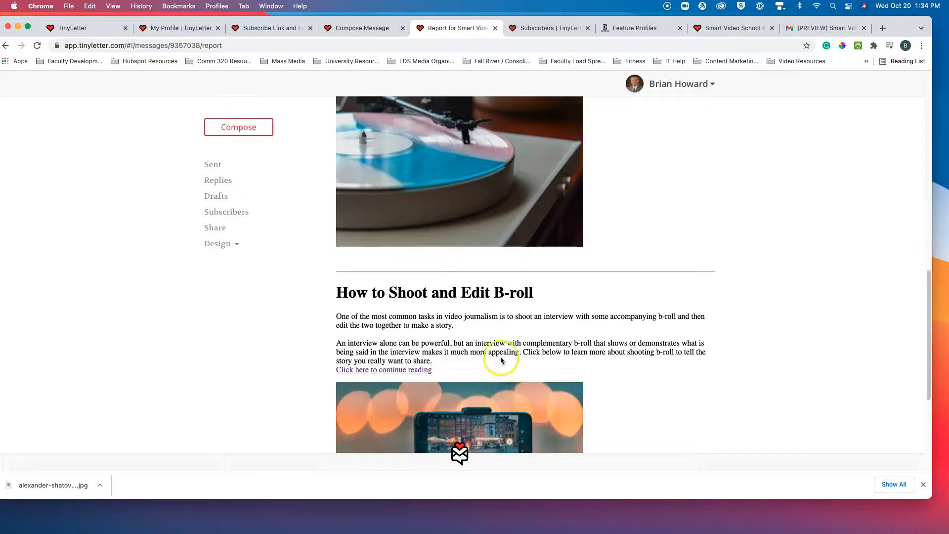
scroll(491, 394, up, 15)
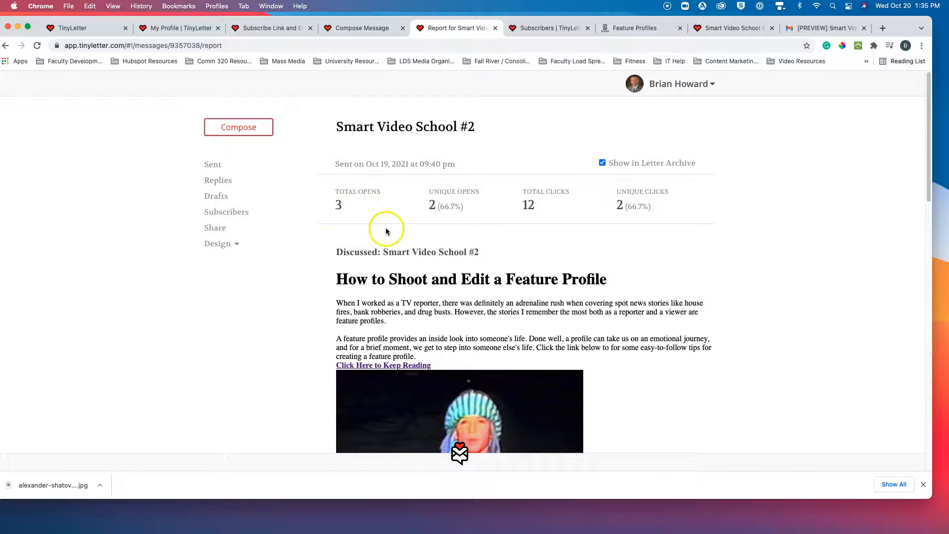
scroll(386, 221, down, 2)
scroll(384, 217, up, 2)
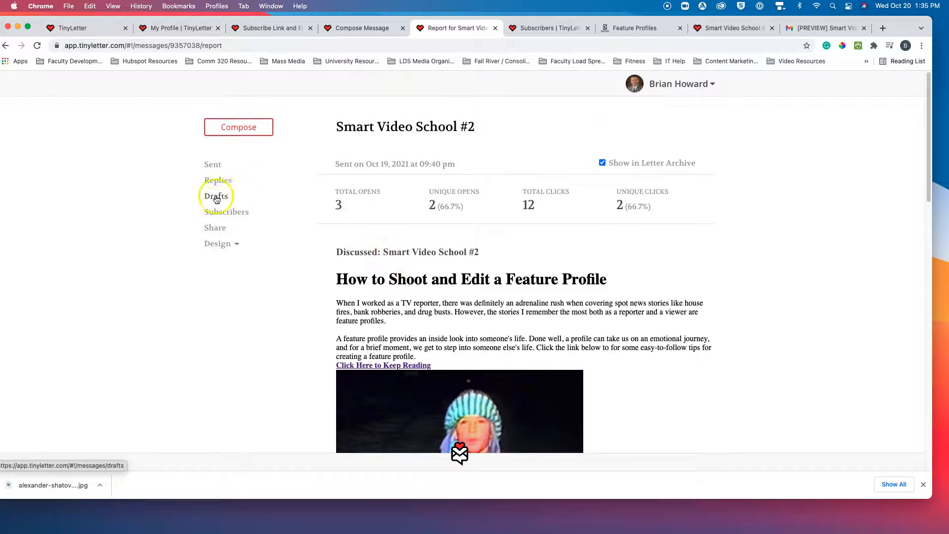
Go to the subscriber list and check the open and click statistics of the oldest and the middle-listed subscribers.
click(220, 213)
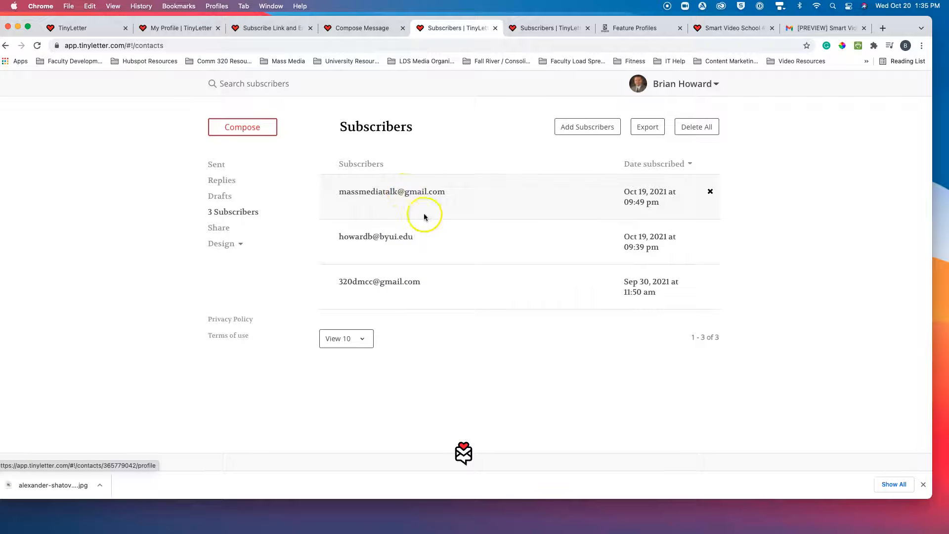
click(390, 285)
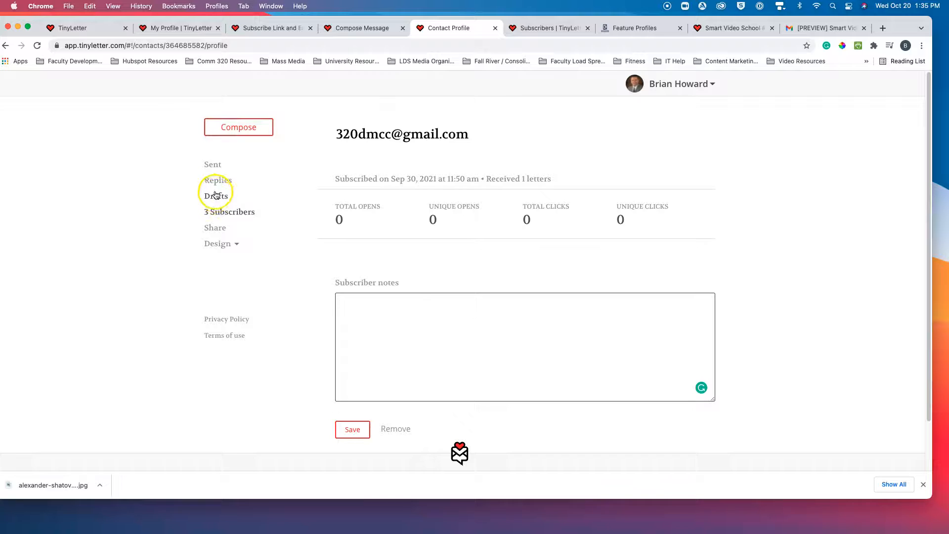
click(223, 211)
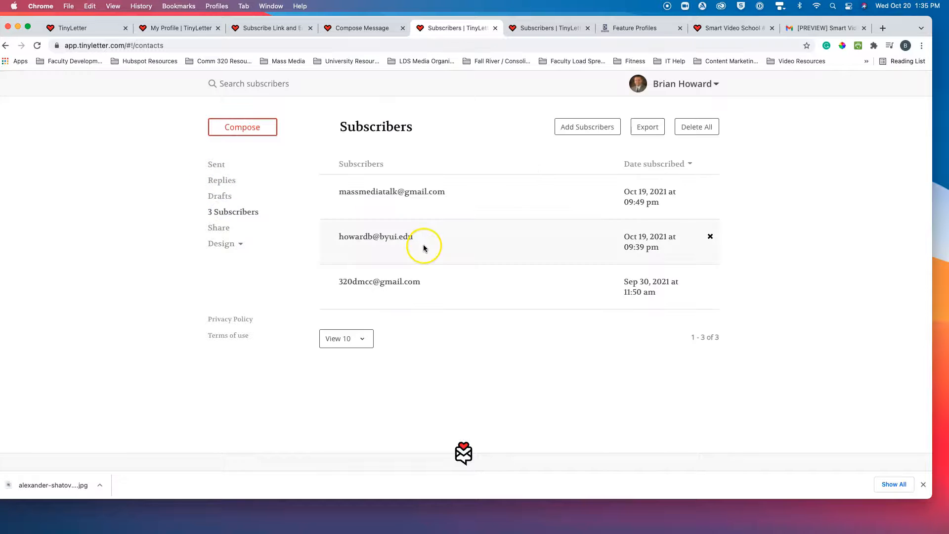
click(382, 239)
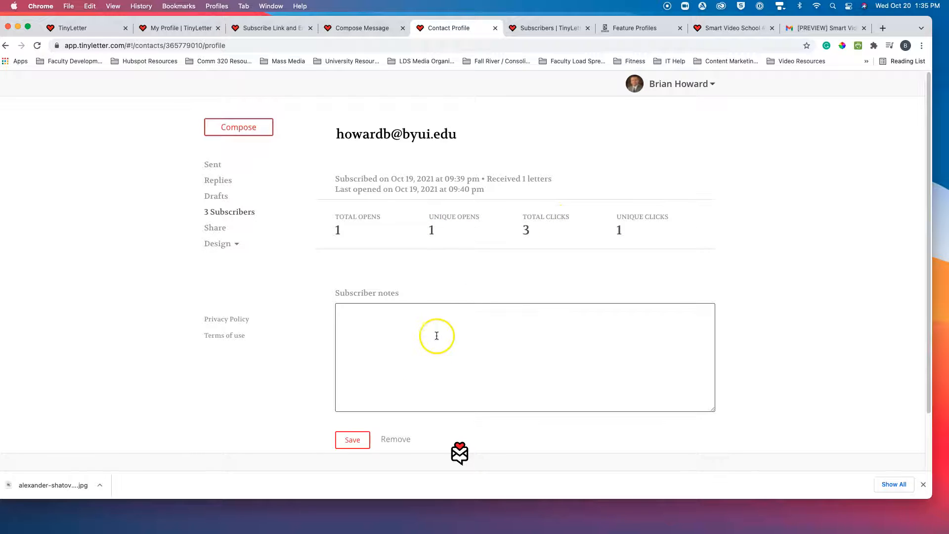
click(224, 214)
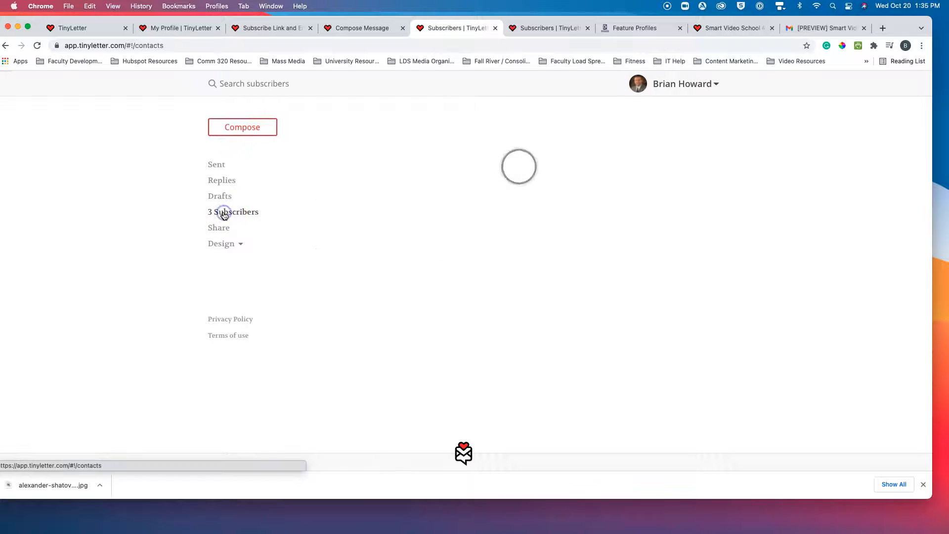
Check the received replies, and reopen the "Smart Video School #2" report from the sent letters to look through it.
click(220, 184)
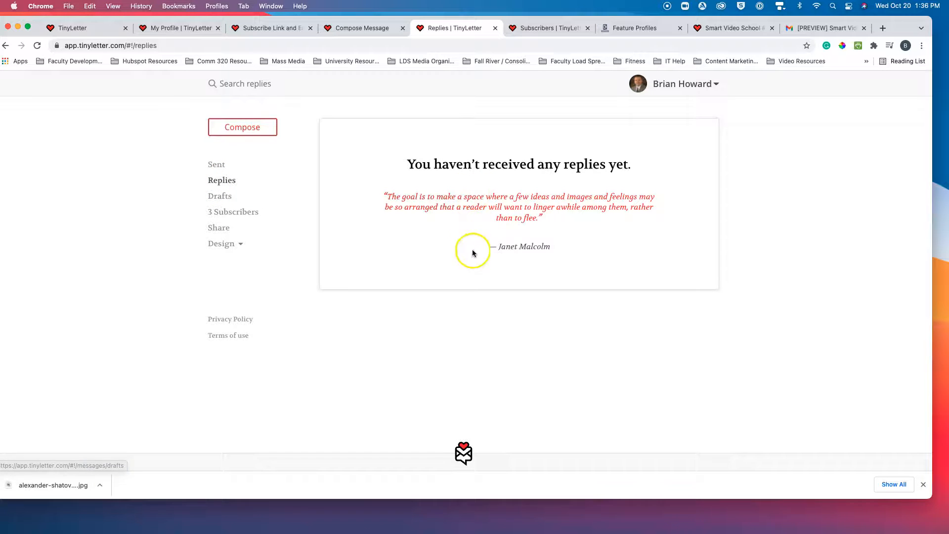
click(217, 164)
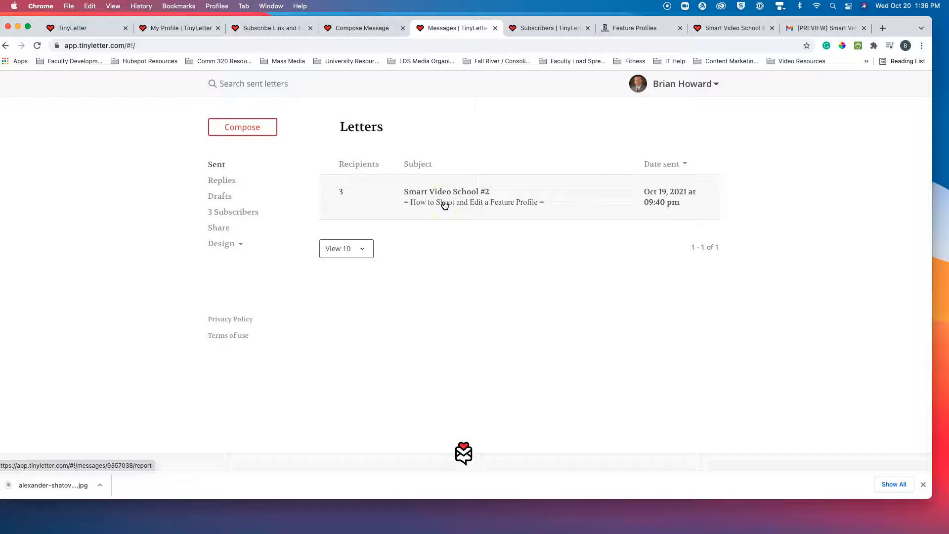
click(498, 199)
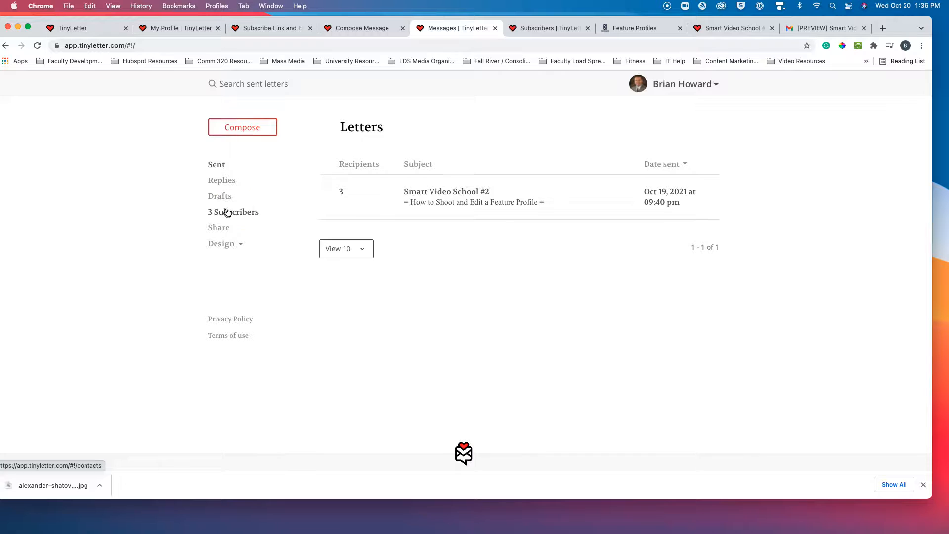
click(451, 199)
scroll(395, 281, down, 5)
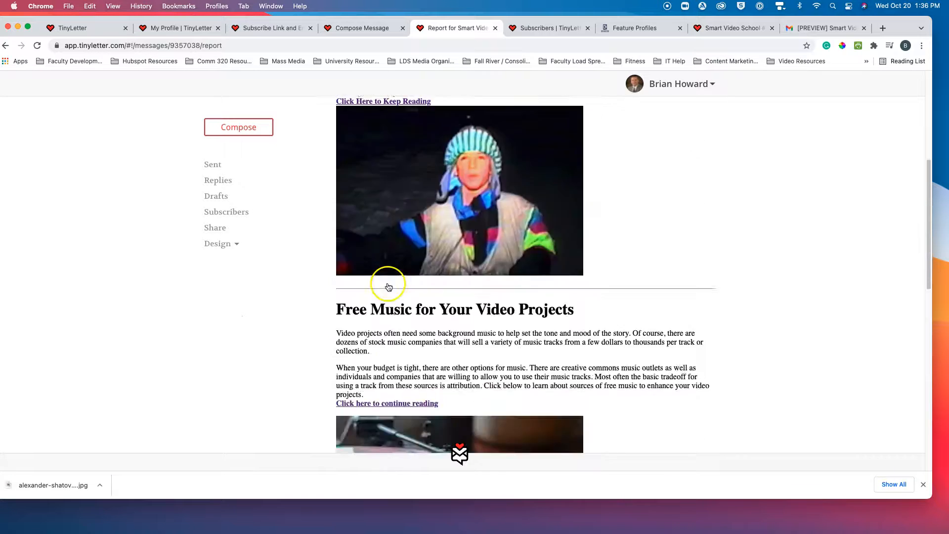
scroll(389, 287, down, 10)
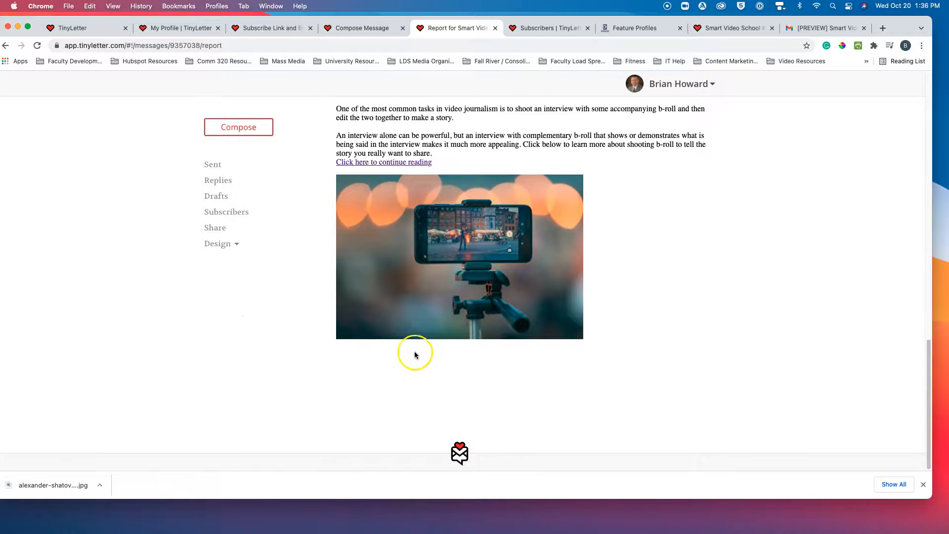
scroll(423, 355, up, 15)
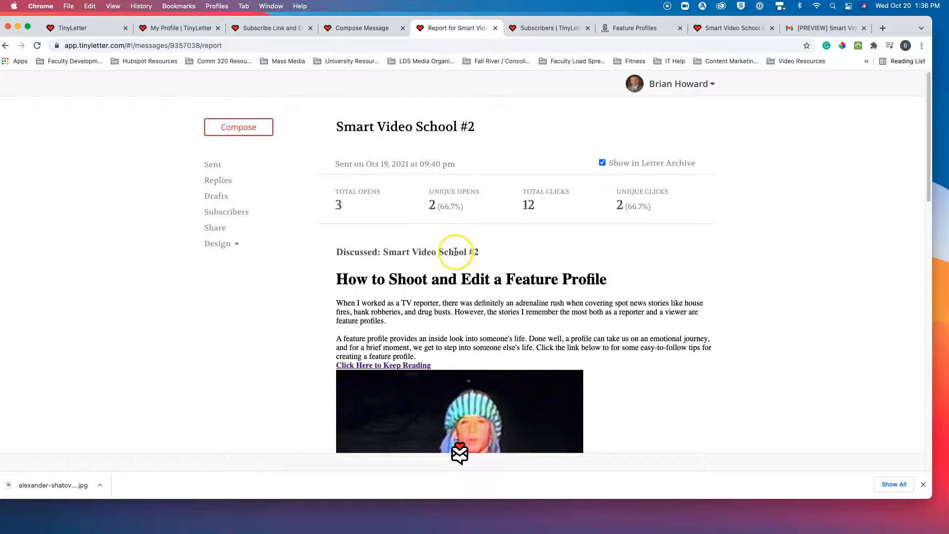
Switch to the browser tab with the subscriber list and view the subscribe page design and the sent letters there.
click(544, 30)
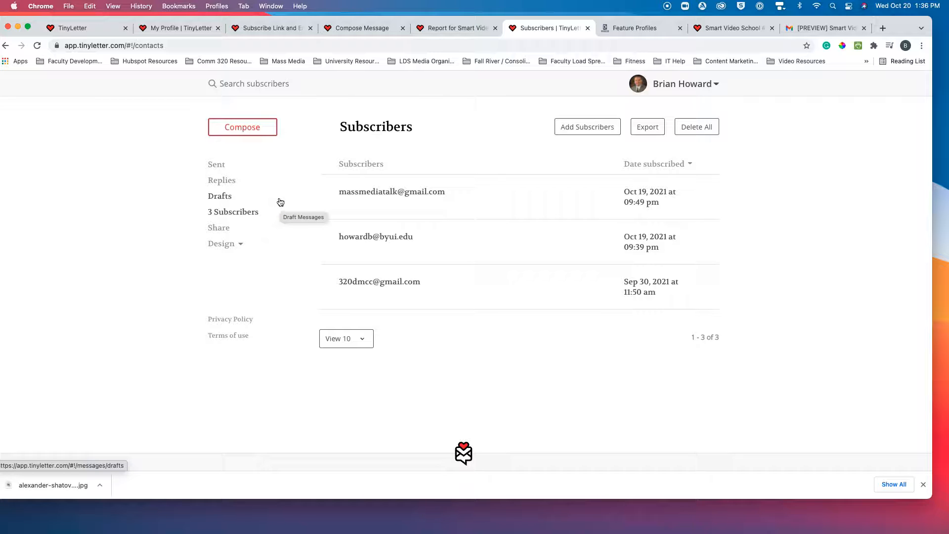
click(239, 244)
click(239, 260)
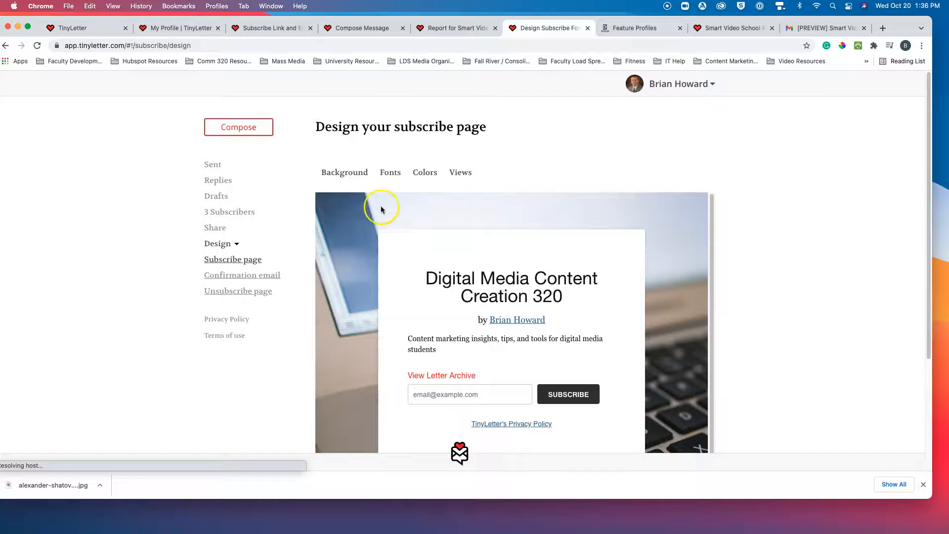
click(216, 196)
click(217, 163)
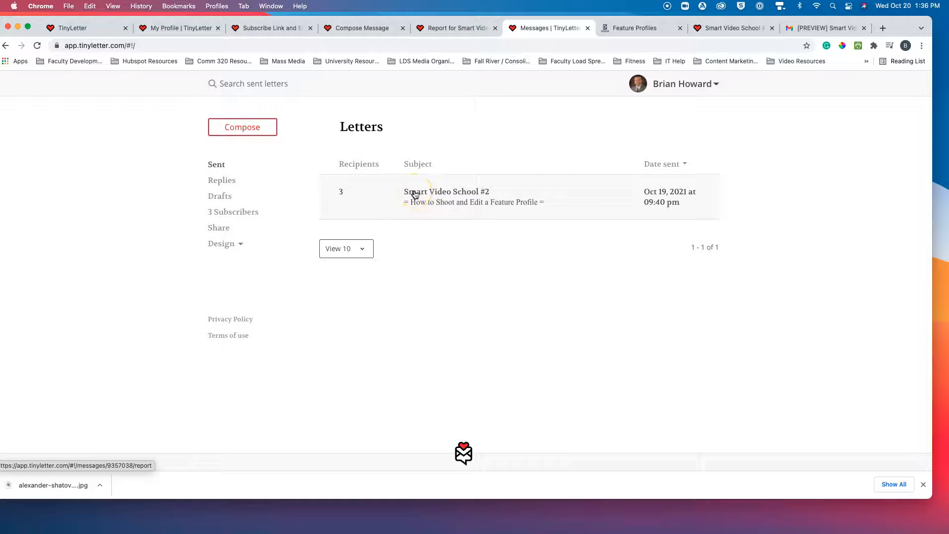
Copy the newsletter's subscribe form link from its sharing page and load it in the tab showing the Gmail preview.
click(222, 228)
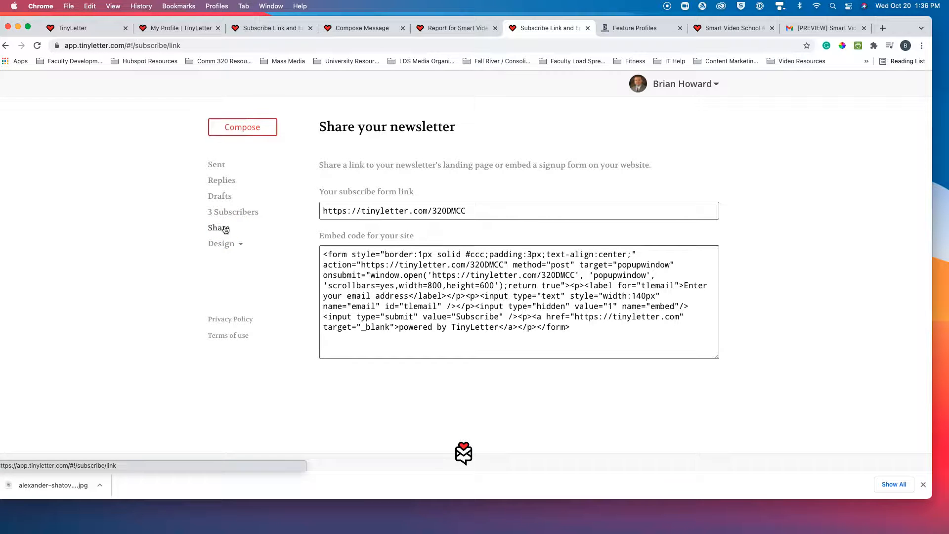
click(484, 211)
key(super+c)
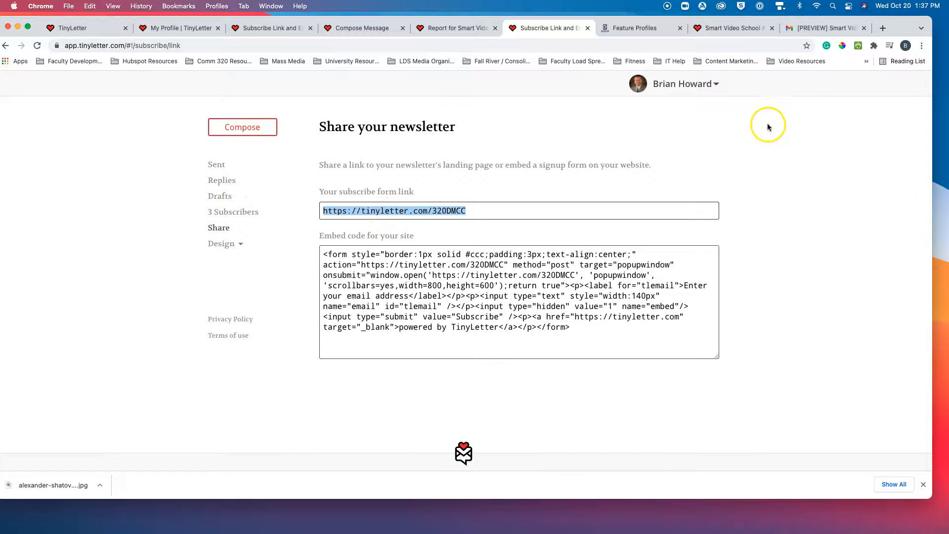
click(820, 28)
click(627, 49)
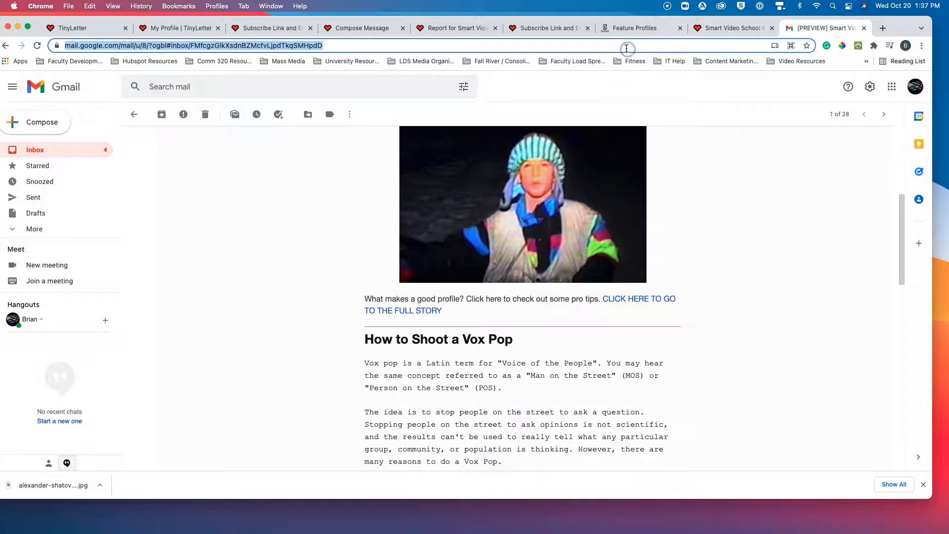
key(super+v)
key(Return)
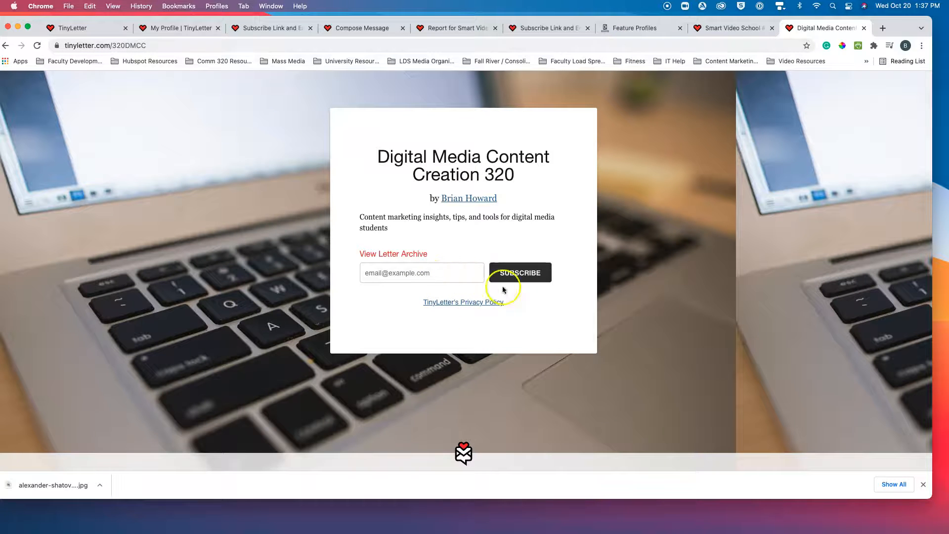
Return to the newsletter's sharing page and reopen the report for the sent letter "Smart Video School #2" to review it.
click(527, 30)
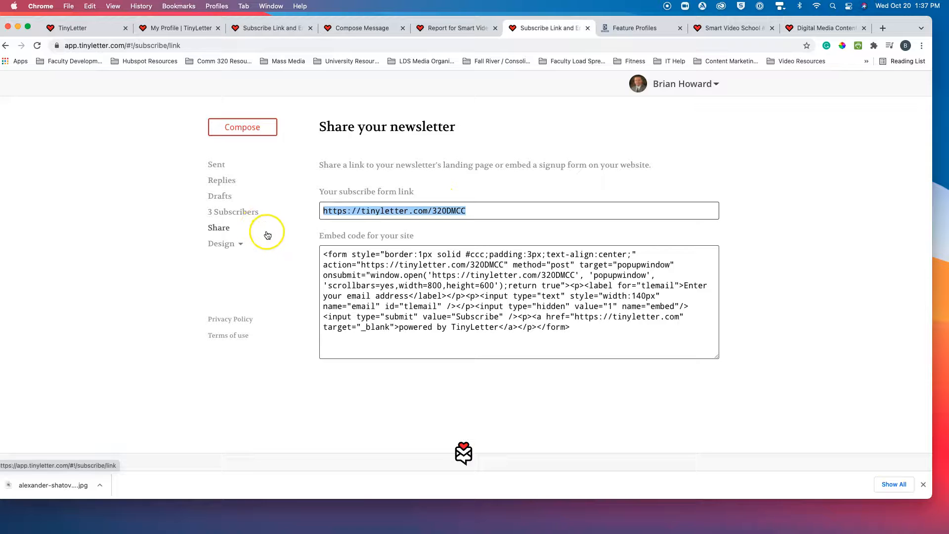
click(218, 166)
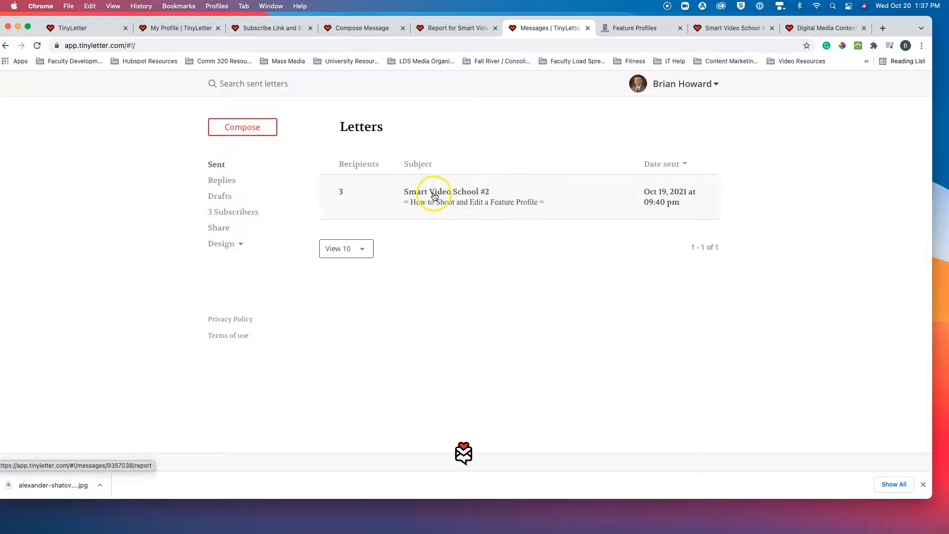
click(433, 195)
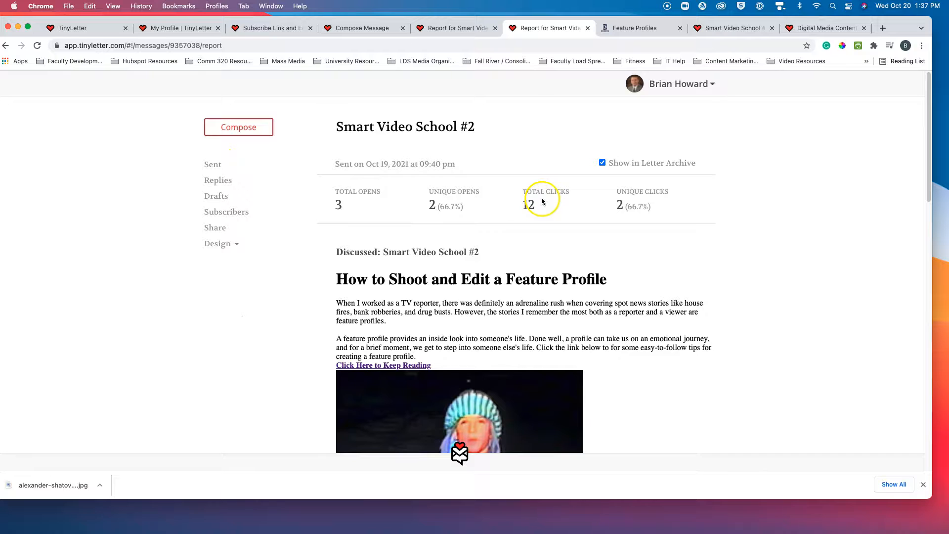
scroll(434, 389, down, 5)
scroll(433, 391, up, 5)
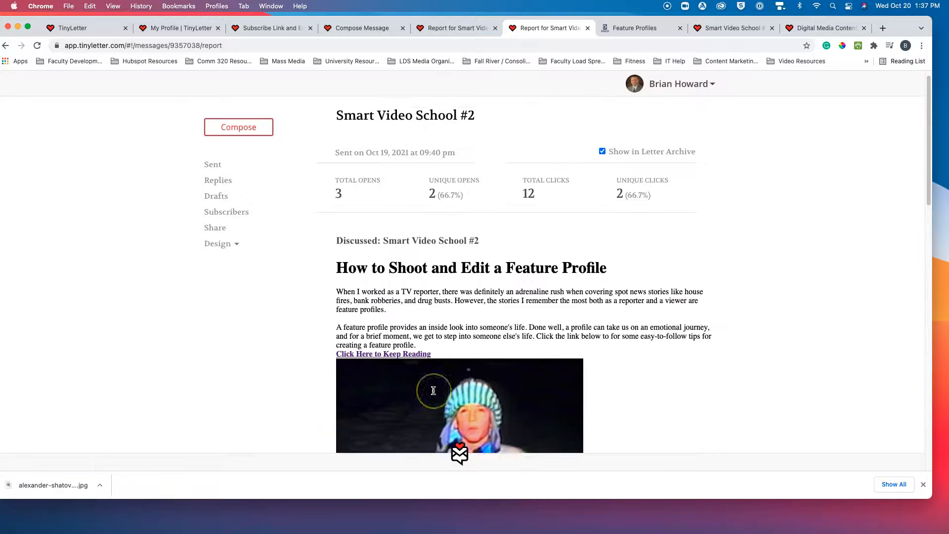
scroll(434, 390, up, 1)
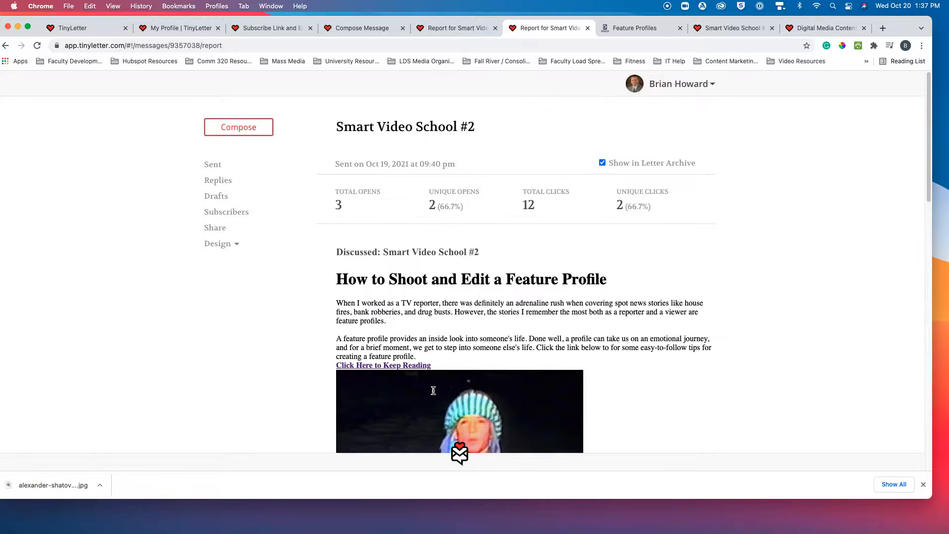
Open the public Letter Archive from the report and view the "Smart Video School #2" letter in it.
click(662, 167)
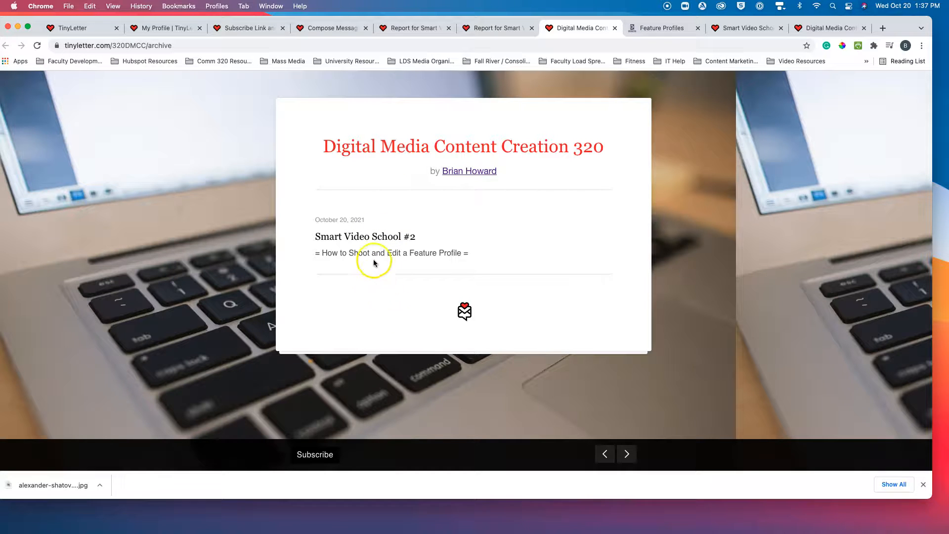
click(380, 240)
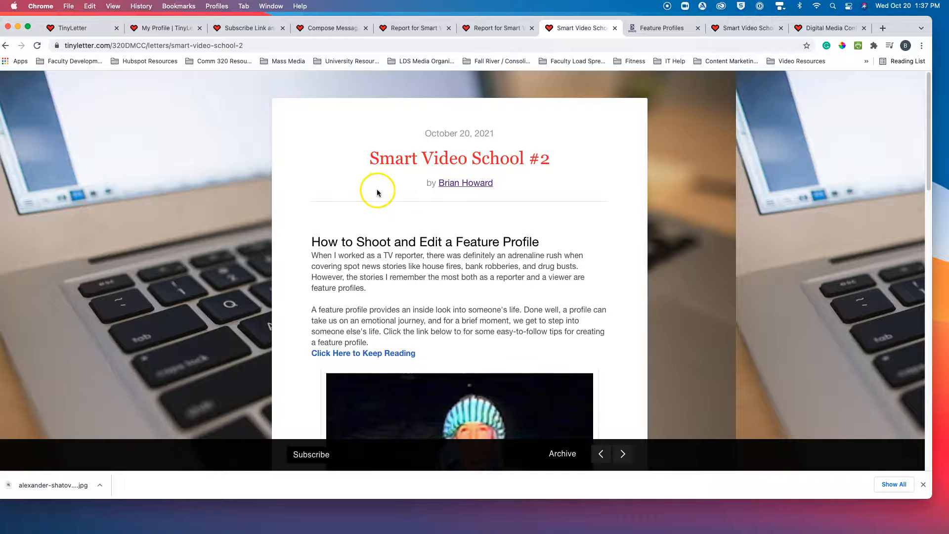
Look through the archived "Smart Video School #2" letter, and load a copy of its web address in a new browser tab.
scroll(375, 242, down, 20)
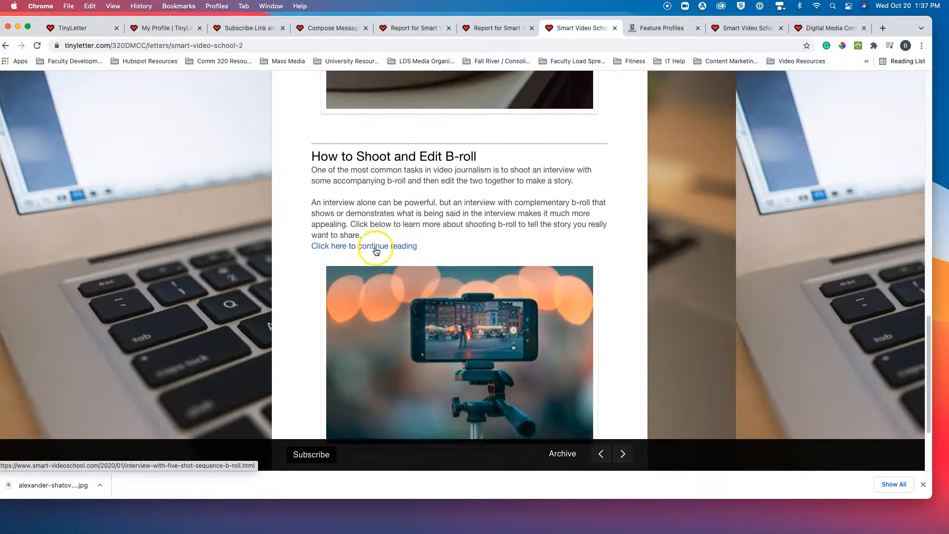
scroll(475, 296, up, 8)
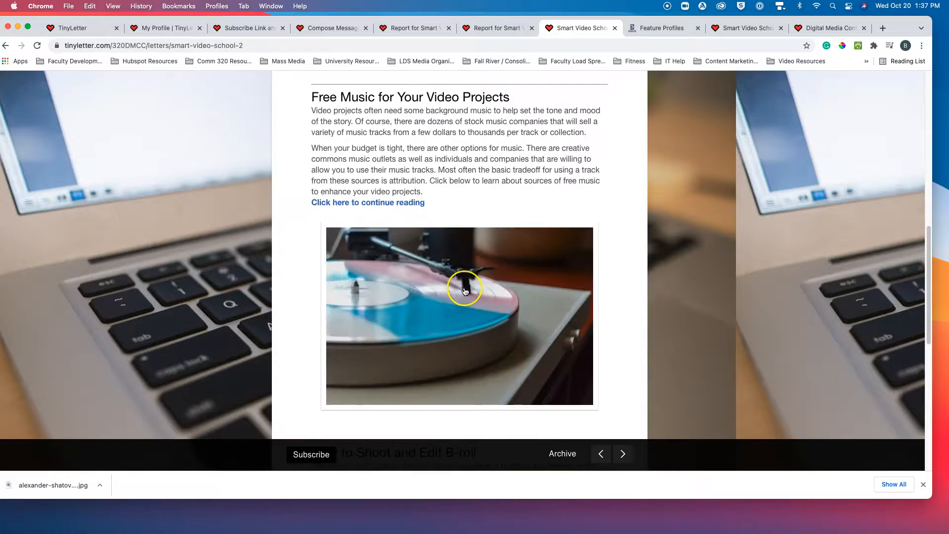
scroll(464, 291, up, 10)
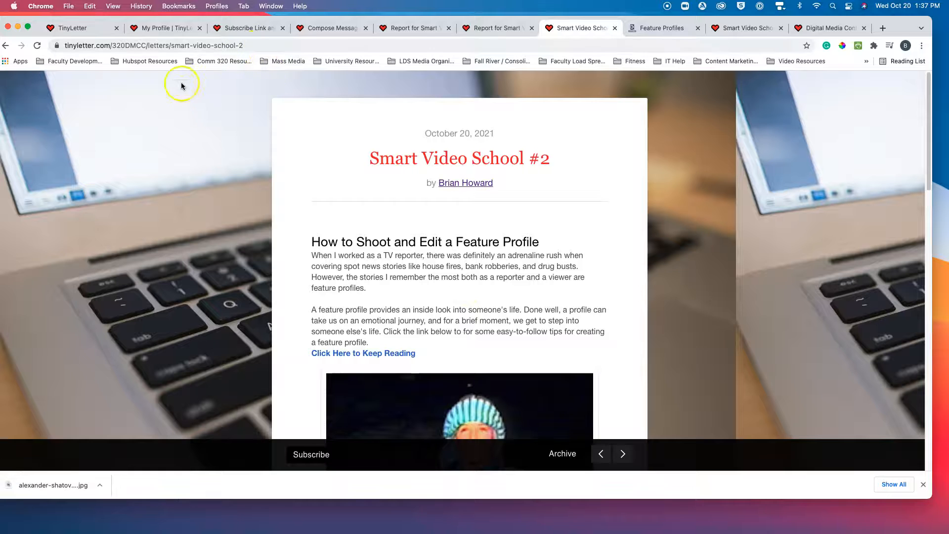
click(260, 46)
key(super+c)
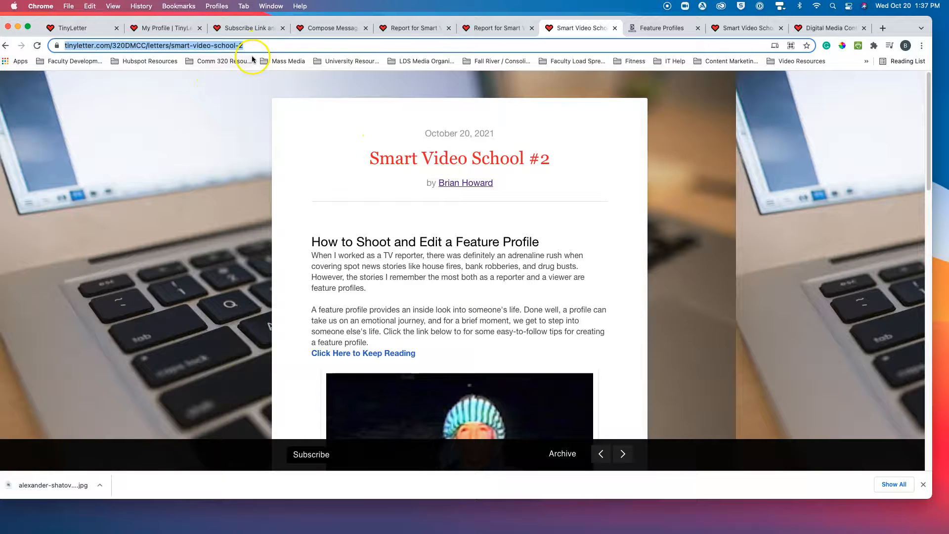
click(882, 28)
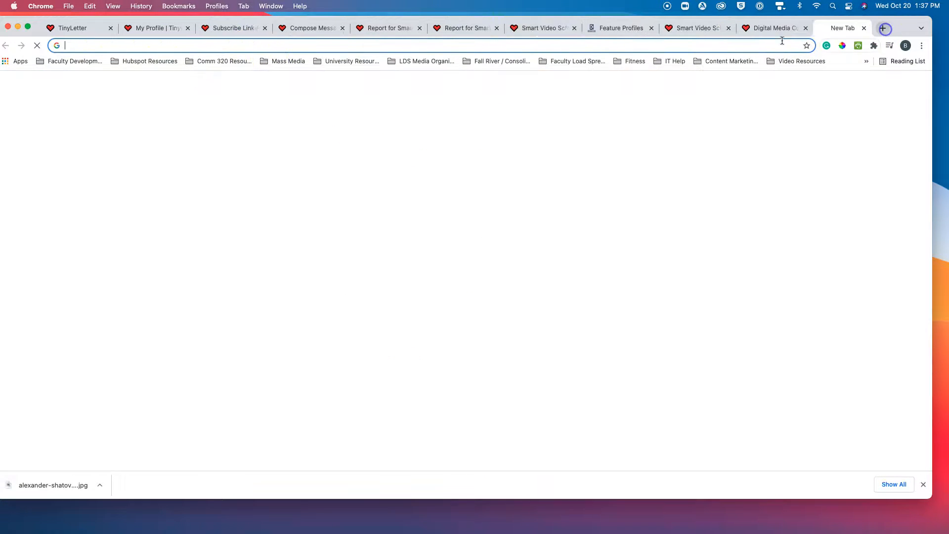
click(655, 45)
key(super+v)
key(Return)
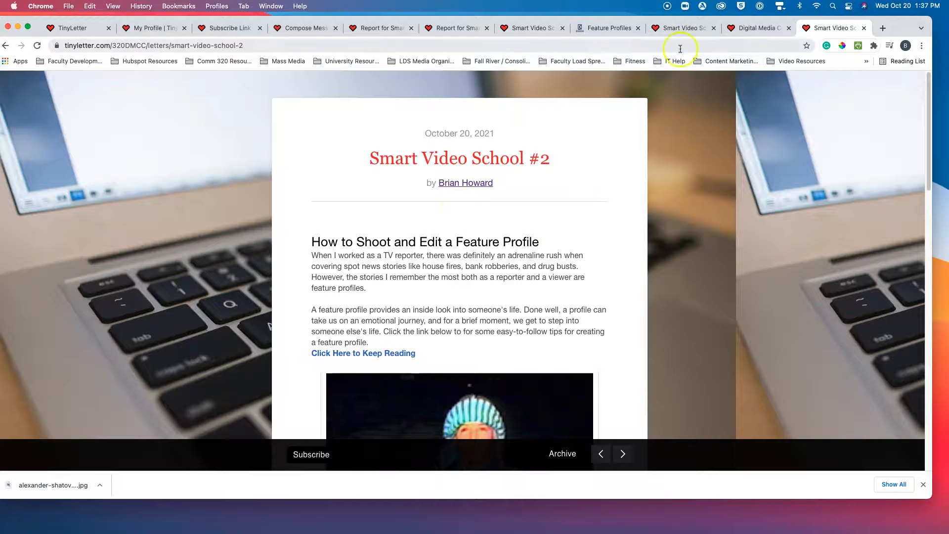
Return to the report's browser tab, reopen "Smart Video School #2" from the sent letters, and open its public Letter Archive page.
click(472, 27)
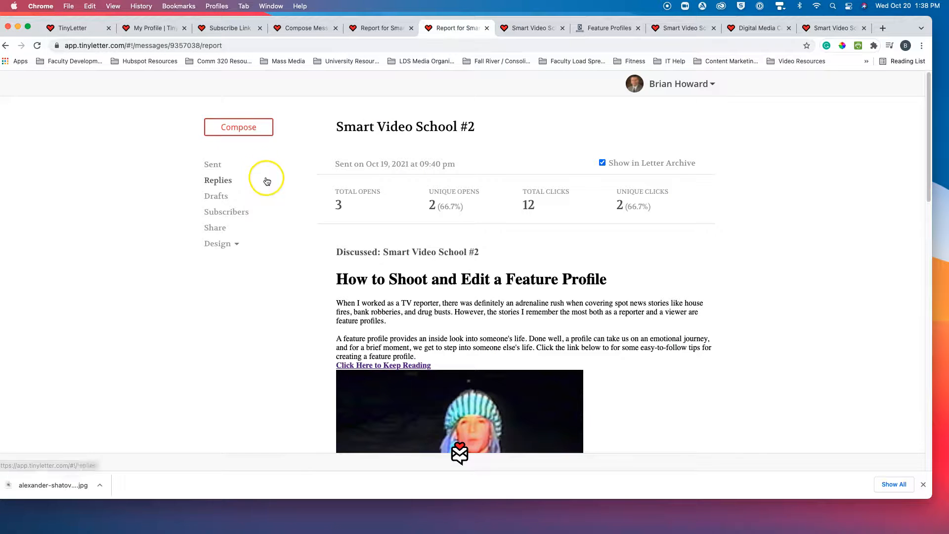
click(216, 165)
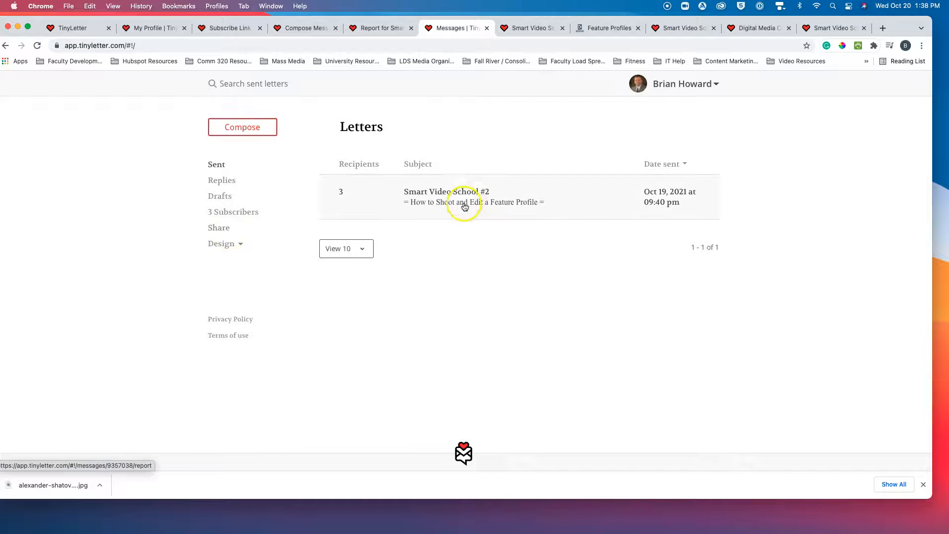
click(439, 193)
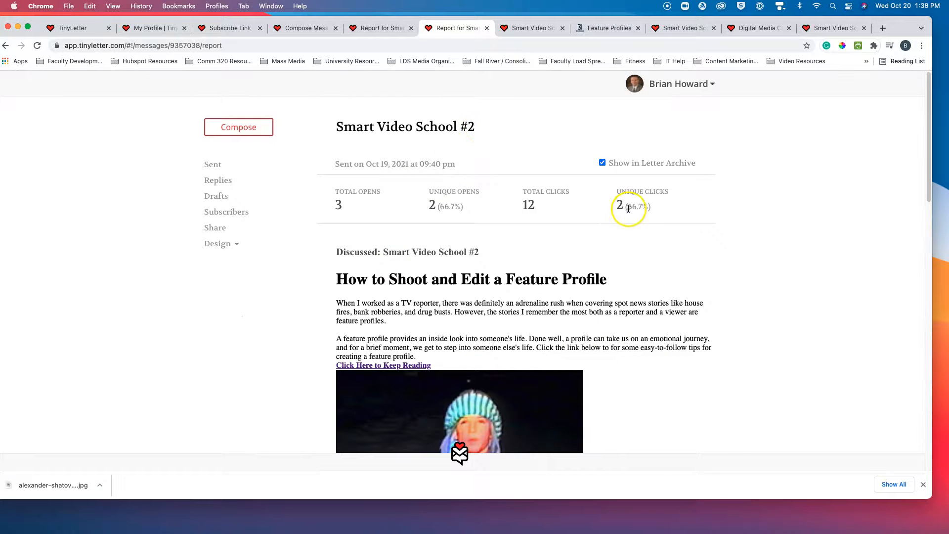
click(668, 163)
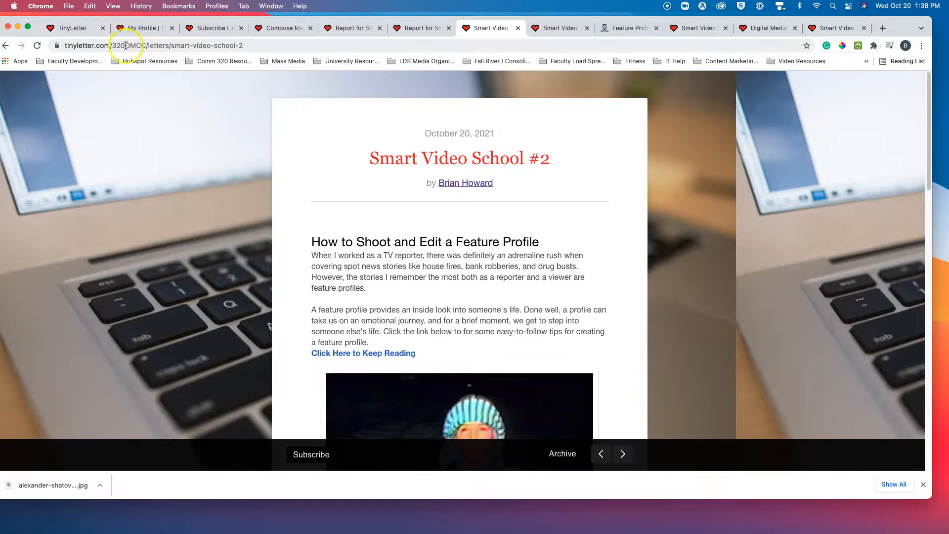
Copy the address of the newly opened archive letter and load it in another new browser tab.
click(250, 44)
key(super+c)
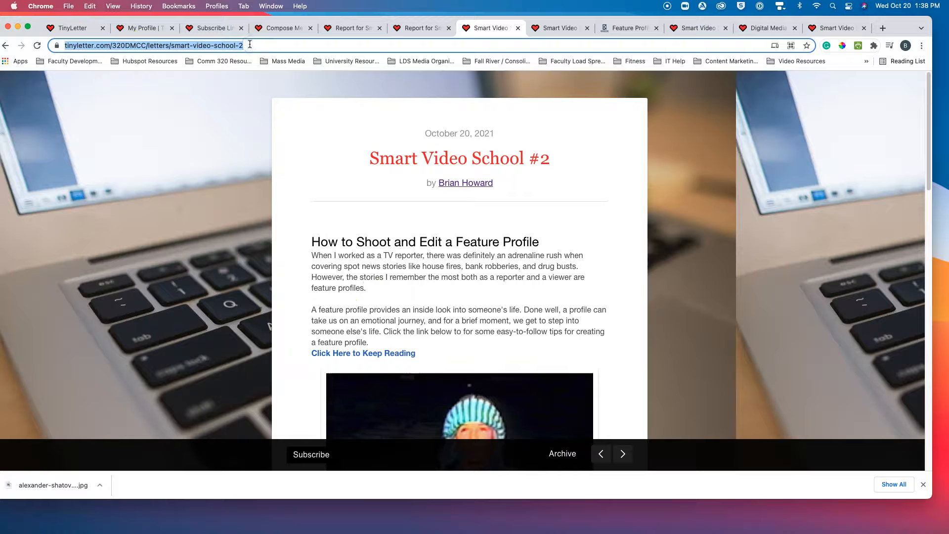
click(882, 28)
click(688, 44)
key(super+v)
key(Return)
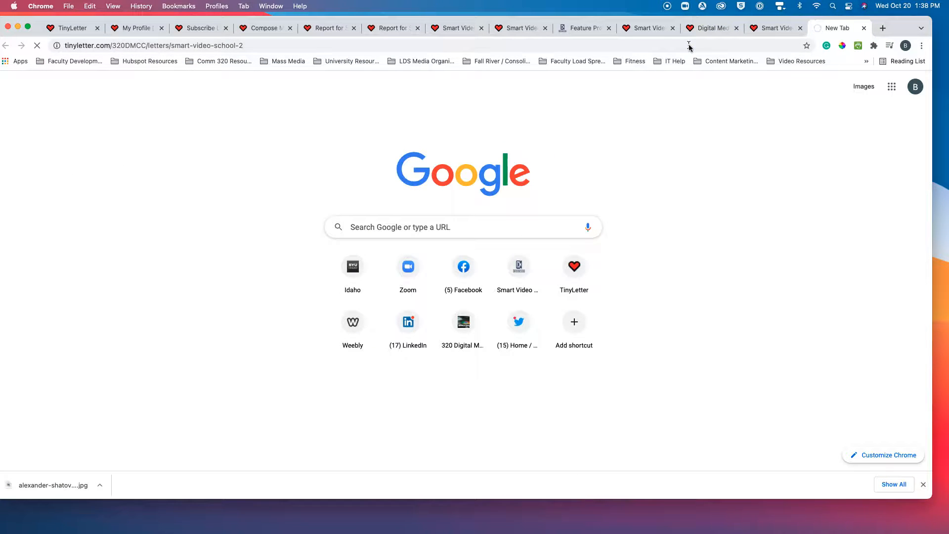
click(263, 46)
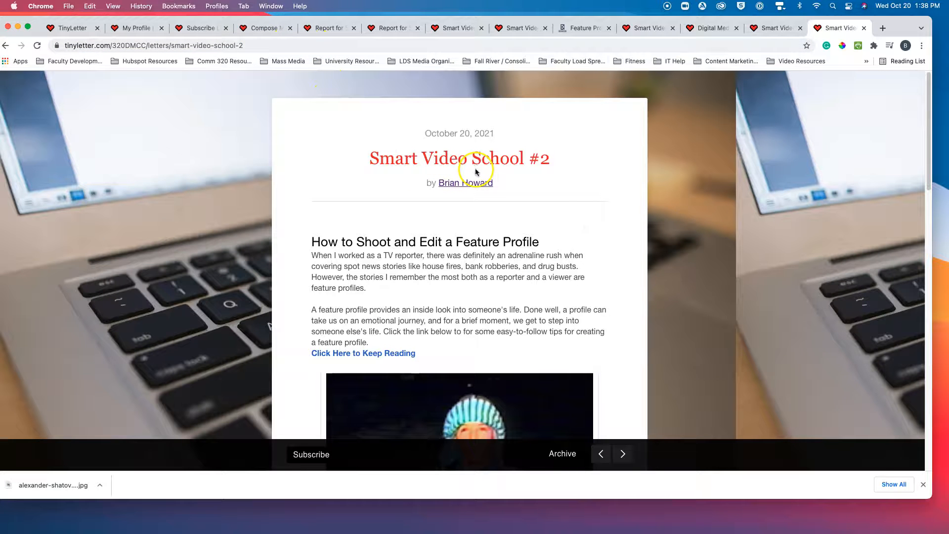
Load 320dmcc.blogspot.com in the Feature Profiles tab and view the blog's Subscribe to Newsletter page with its embedded signup form.
click(581, 29)
scroll(334, 225, up, 3)
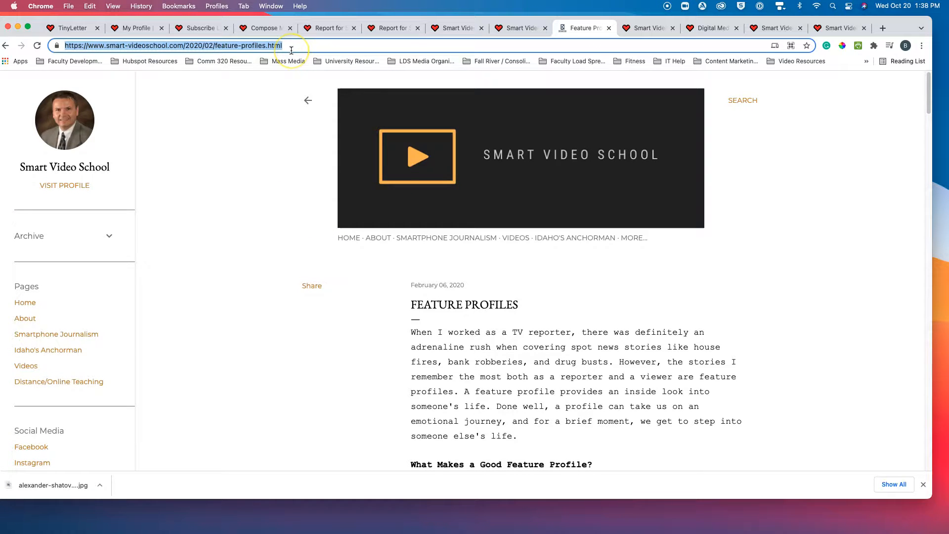
text(320dmcc)
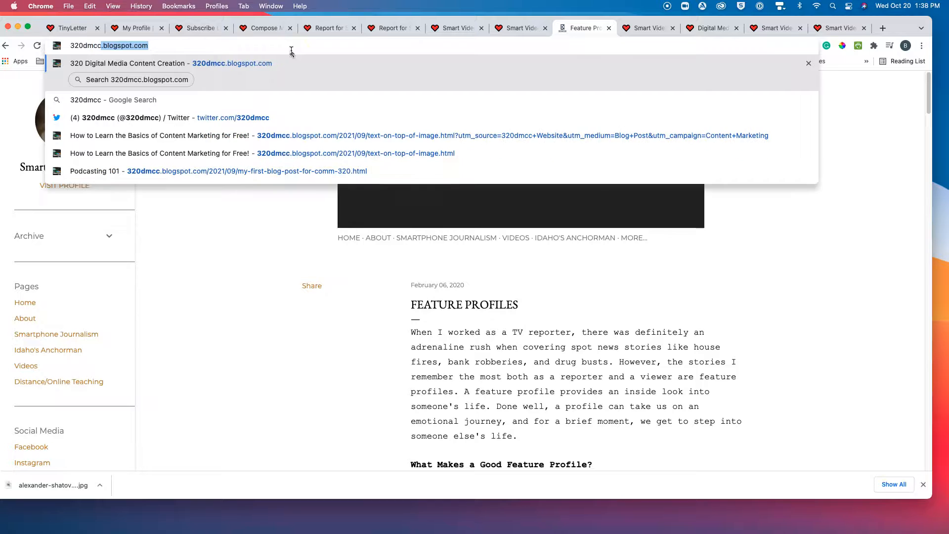
key(Return)
scroll(195, 211, down, 4)
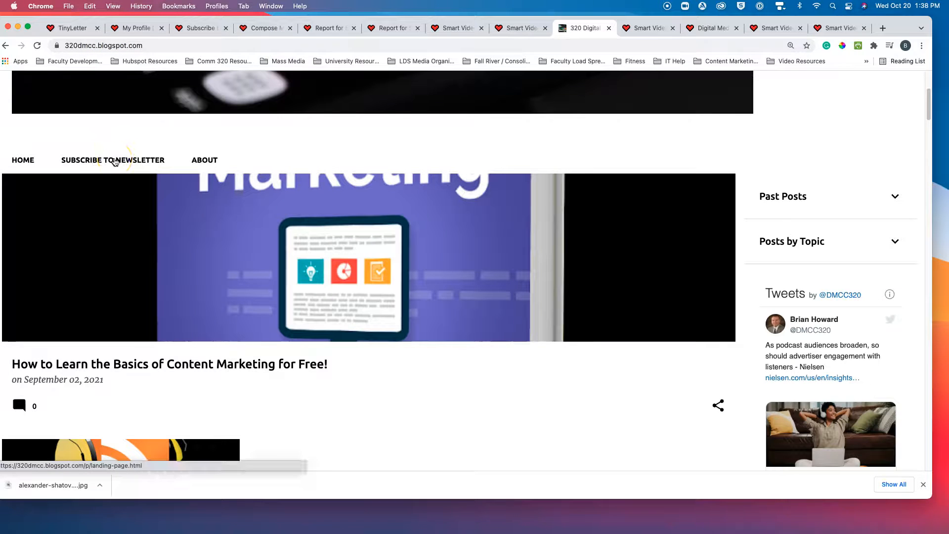
scroll(366, 198, down, 4)
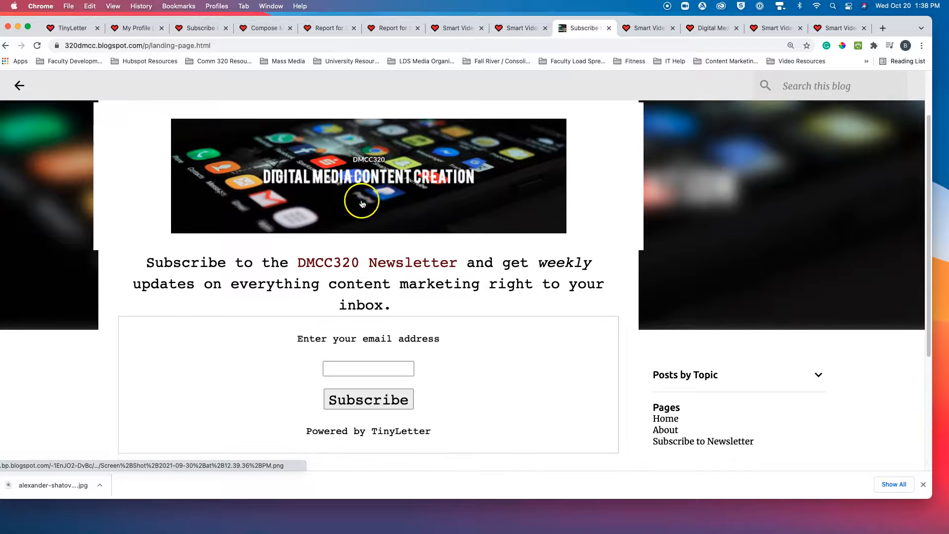
scroll(313, 282, up, 3)
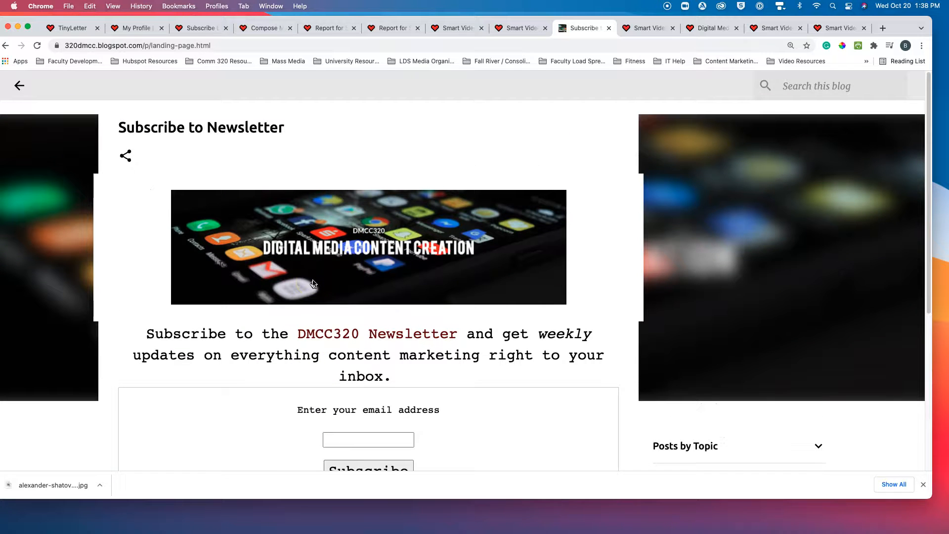
click(343, 251)
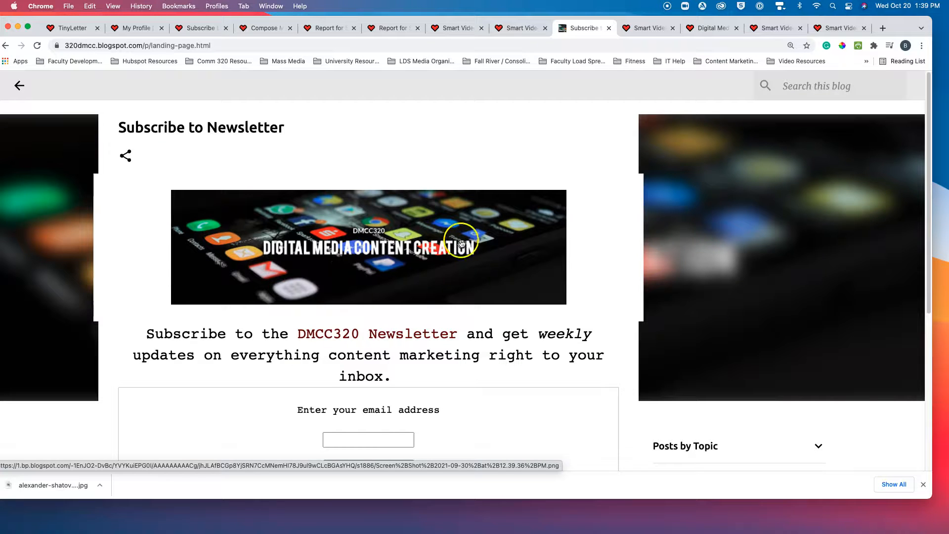
Revisit the account profile settings and open the subscribe page design from the newsletter's sharing page.
click(72, 34)
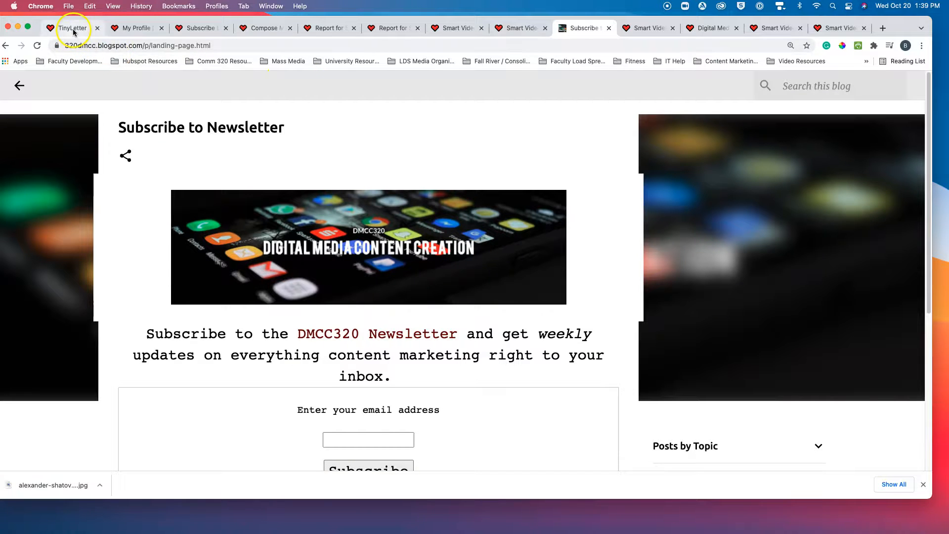
click(138, 28)
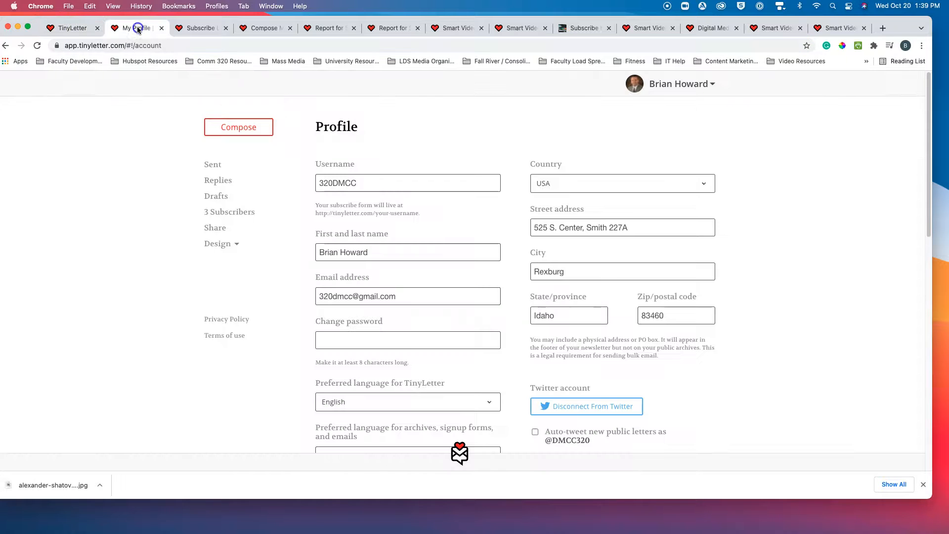
scroll(455, 417, down, 3)
scroll(456, 416, up, 1)
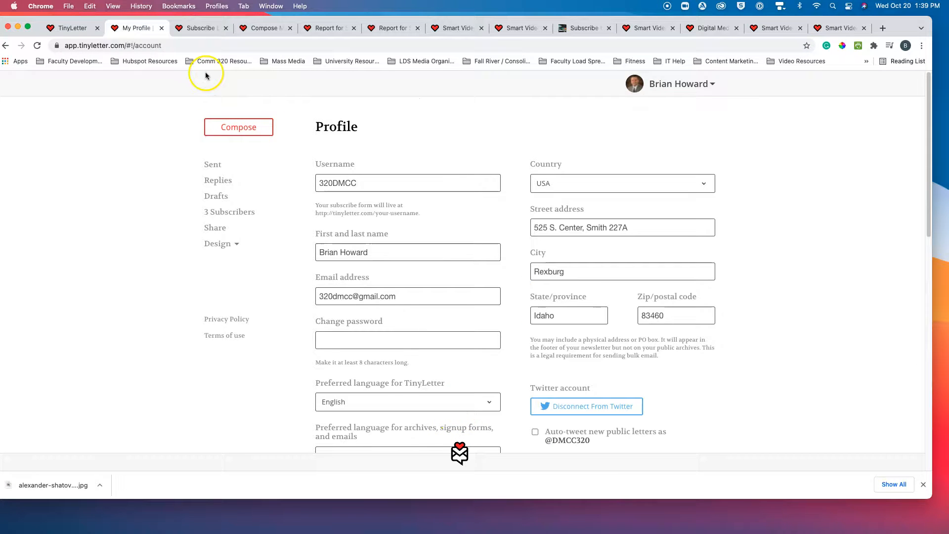
click(208, 30)
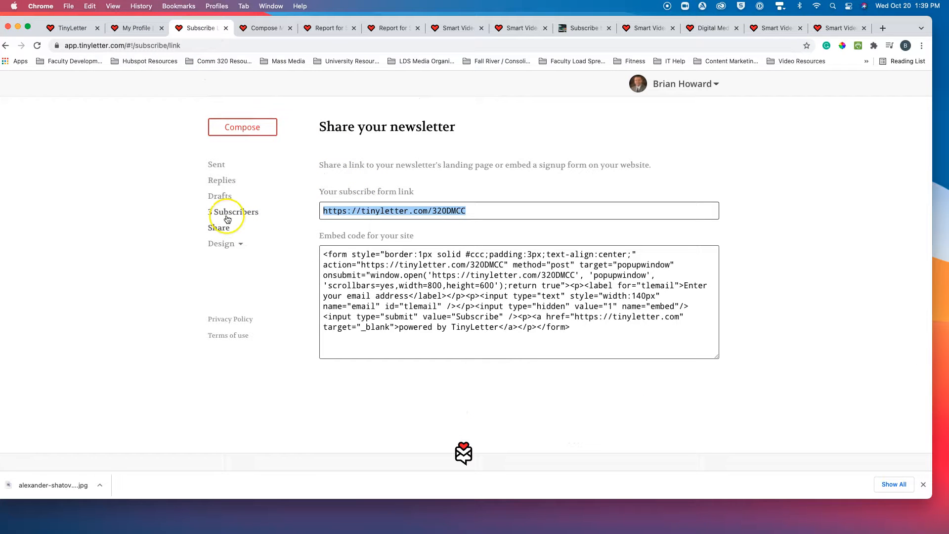
click(225, 244)
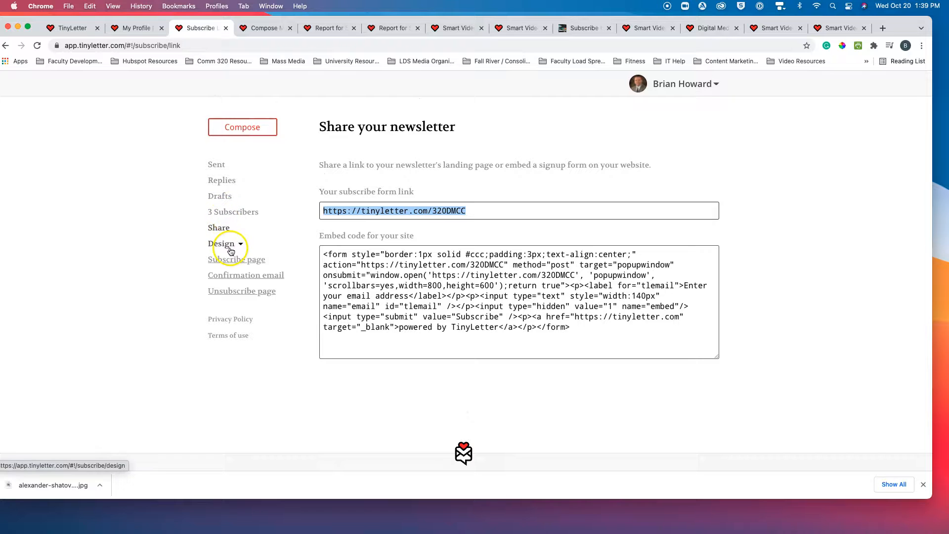
Look through the whole draft letter "Smart Video School Newsletter October 2021", from its user placeholders to the video news release story.
click(256, 31)
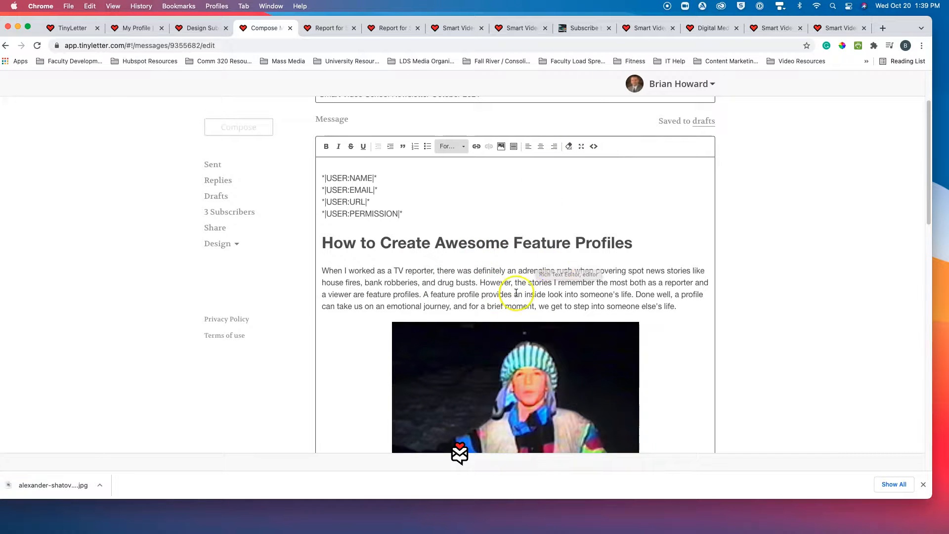
scroll(494, 272, down, 5)
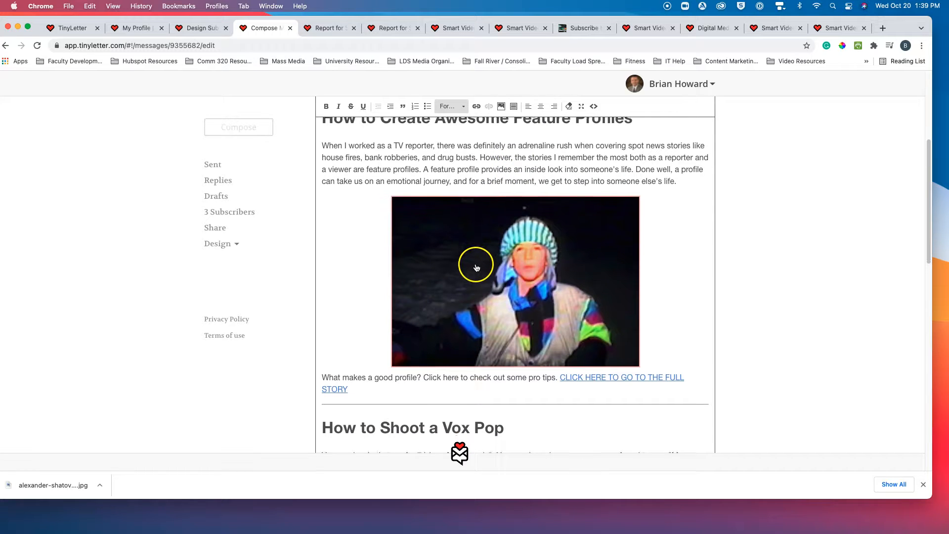
scroll(470, 264, down, 6)
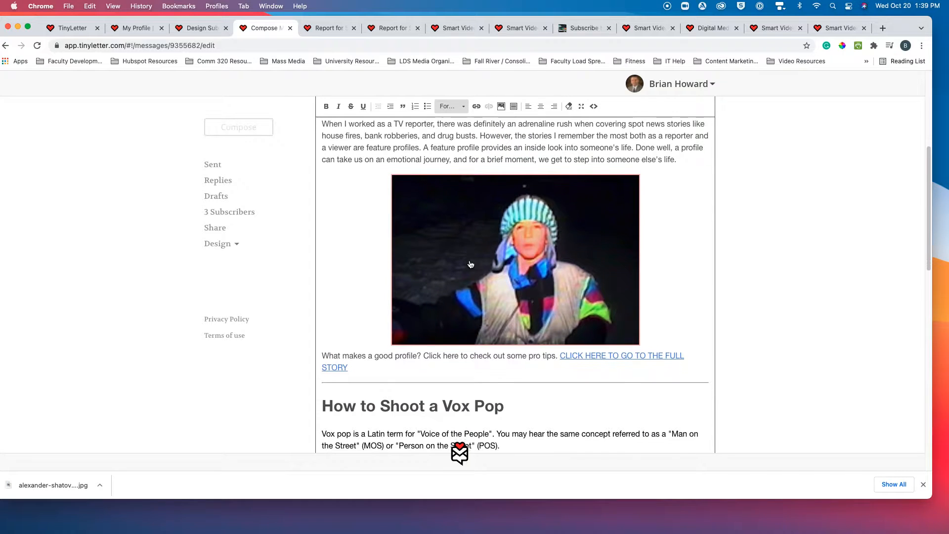
scroll(465, 258, down, 9)
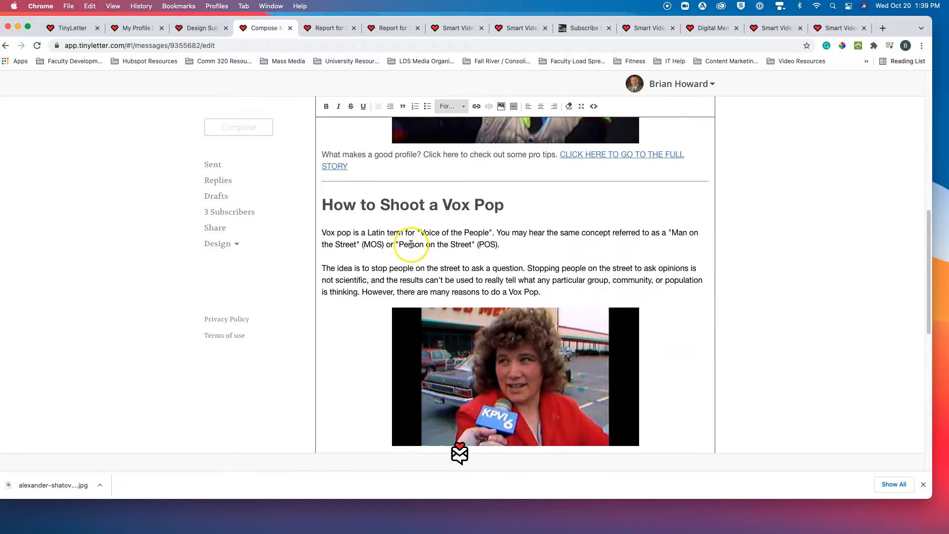
click(408, 245)
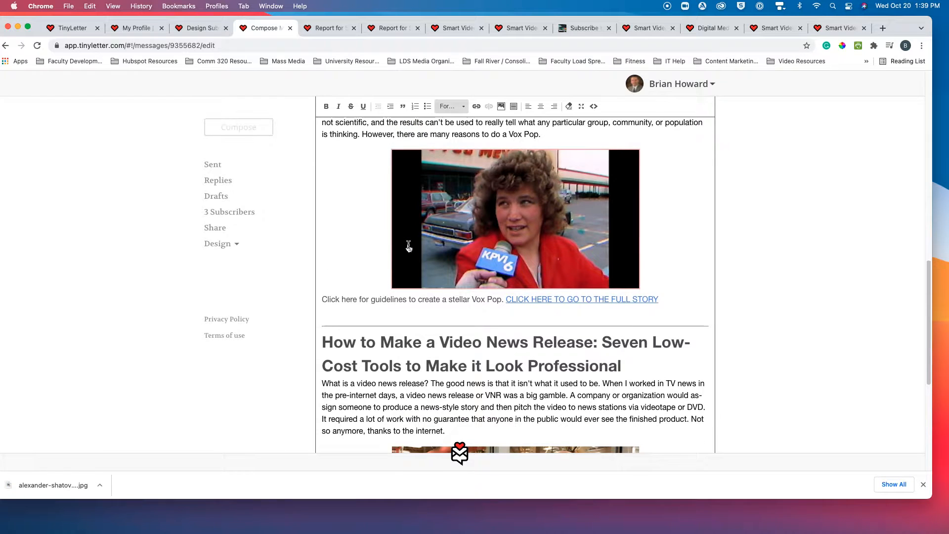
scroll(408, 247, down, 5)
click(521, 232)
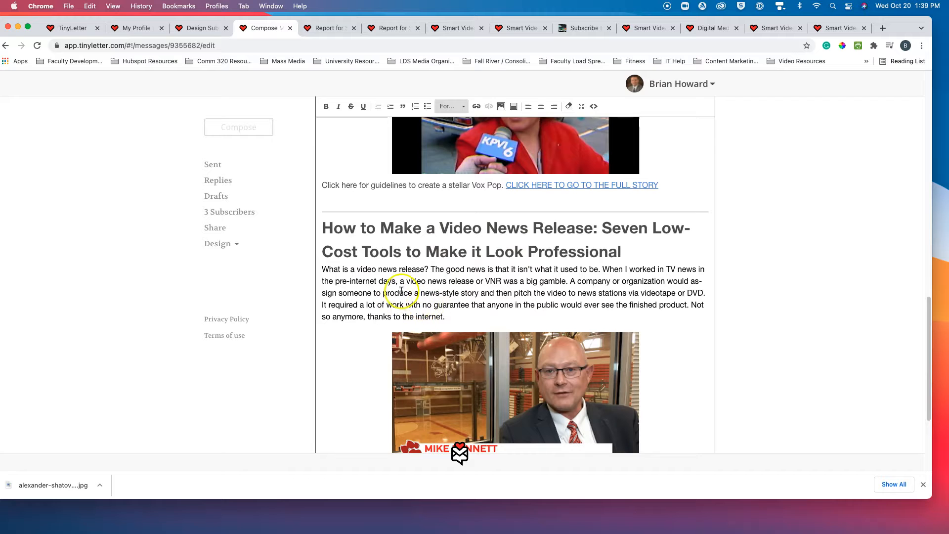
scroll(445, 301, down, 6)
scroll(470, 311, up, 20)
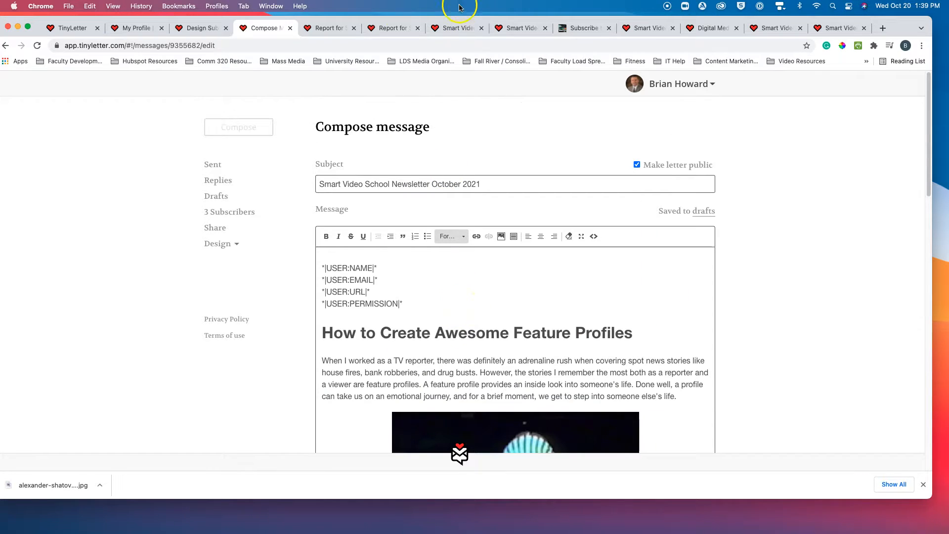
Revisit the open browser tabs with the sent letter's report, the archived letter and the Digital Media Content Creation 320 subscribe page.
click(335, 27)
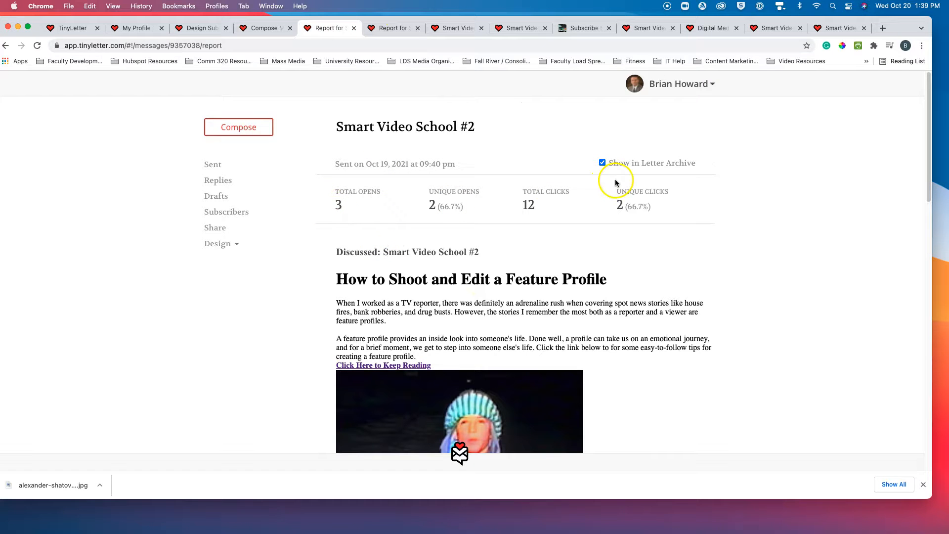
click(396, 29)
click(448, 28)
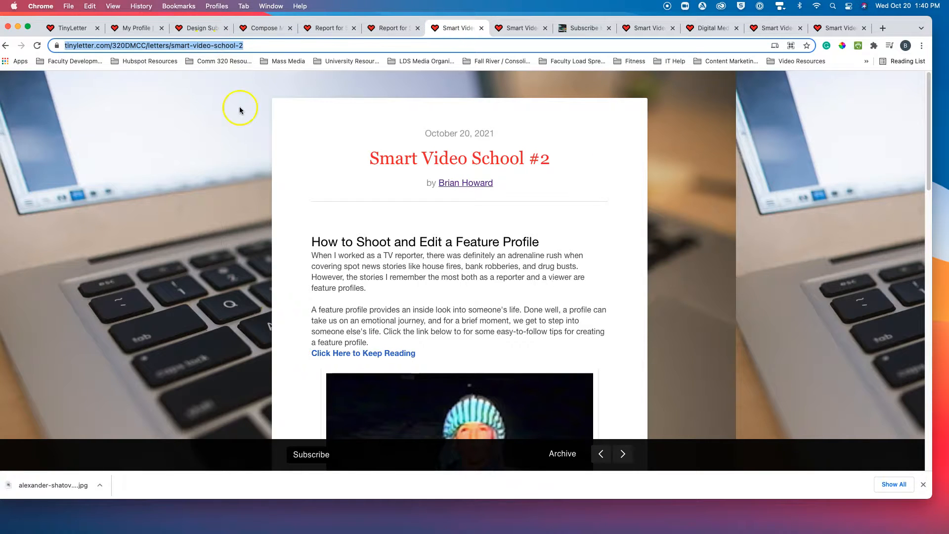
click(509, 29)
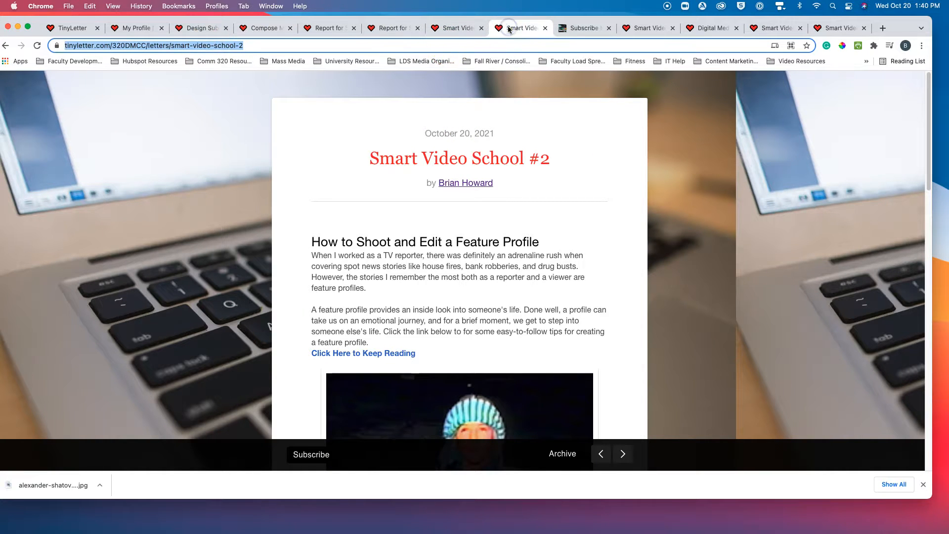
click(644, 28)
click(711, 31)
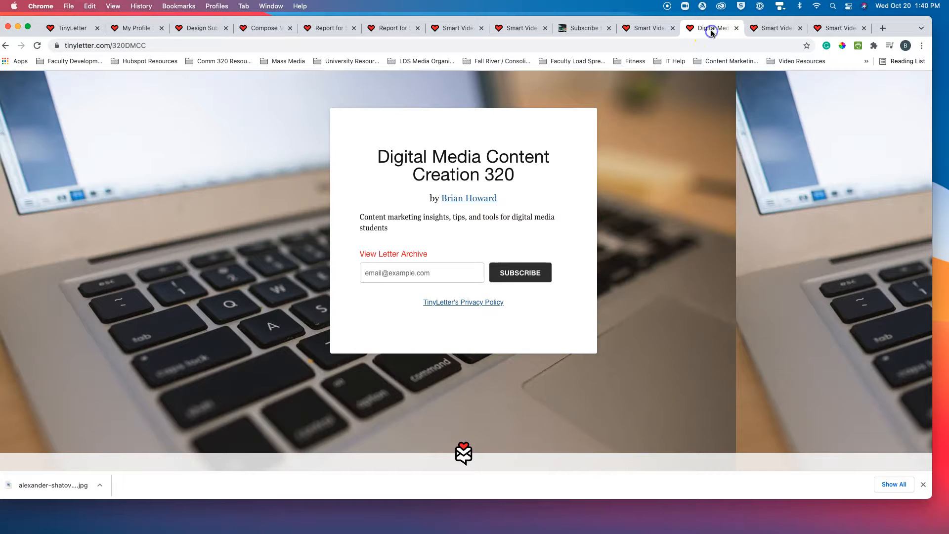
Close the extra archived-letter tabs and open the report for Smart Video School #2 from the sent letters.
click(774, 30)
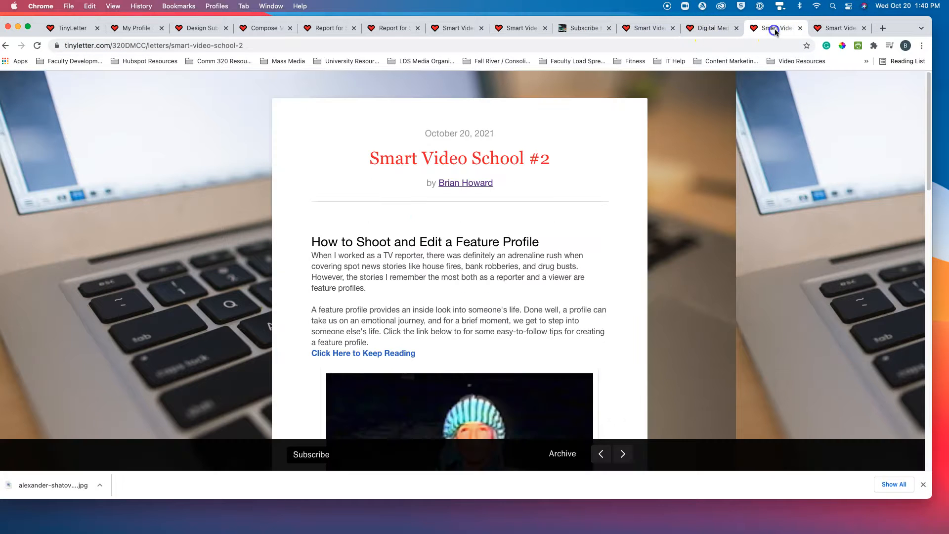
click(800, 28)
click(413, 30)
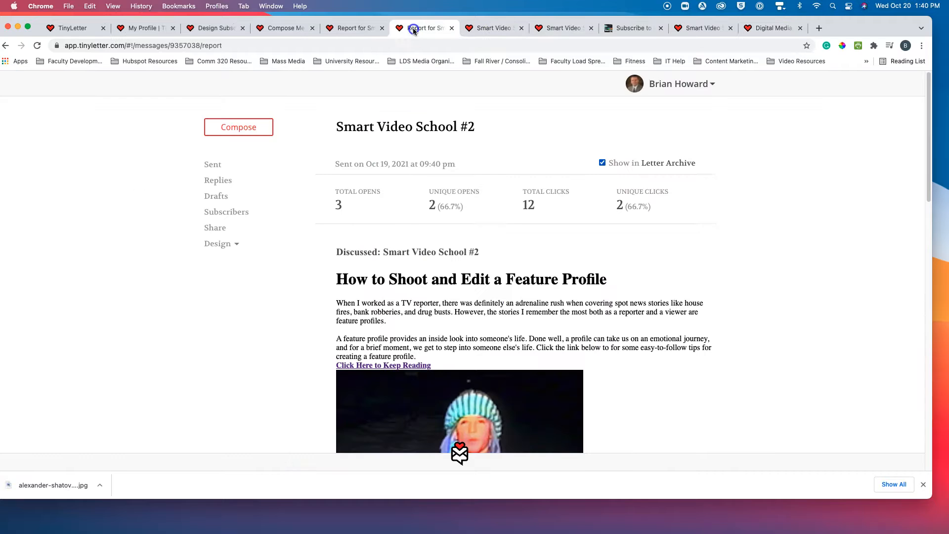
click(212, 164)
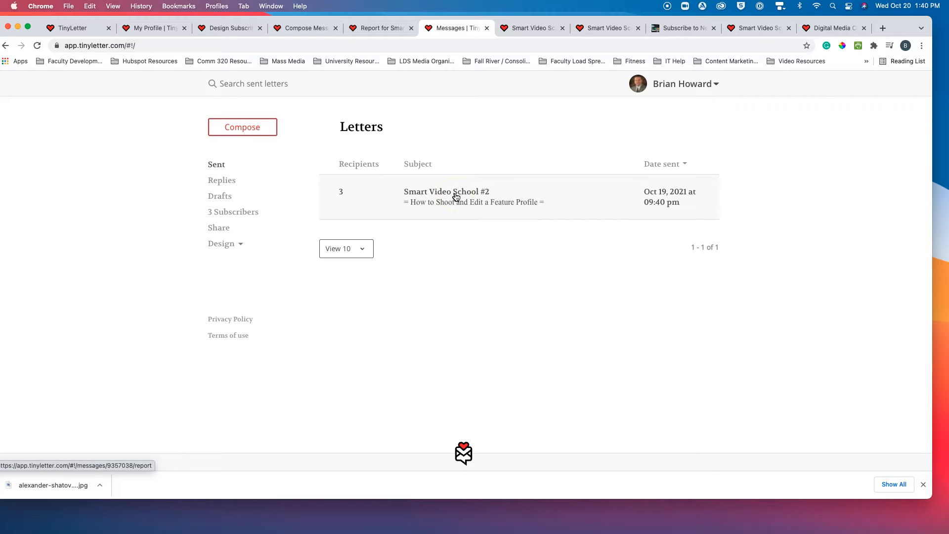
click(425, 192)
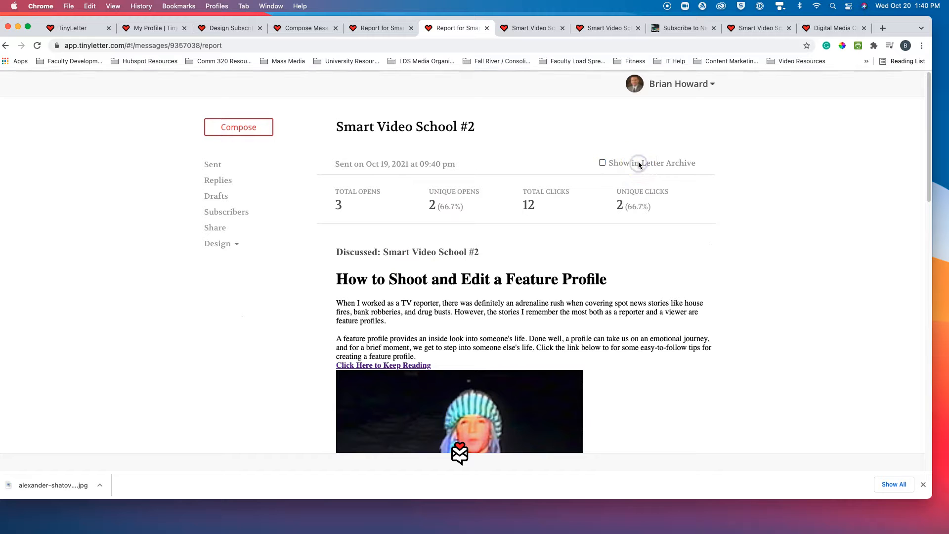
Turn on showing Smart Video School #2 in the letter archive and open its public archive page.
click(603, 164)
click(654, 165)
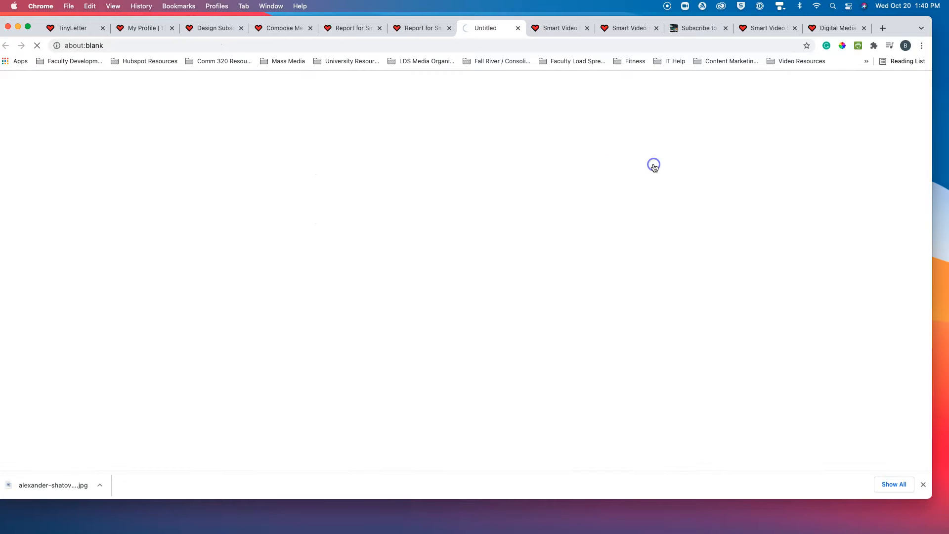
click(380, 236)
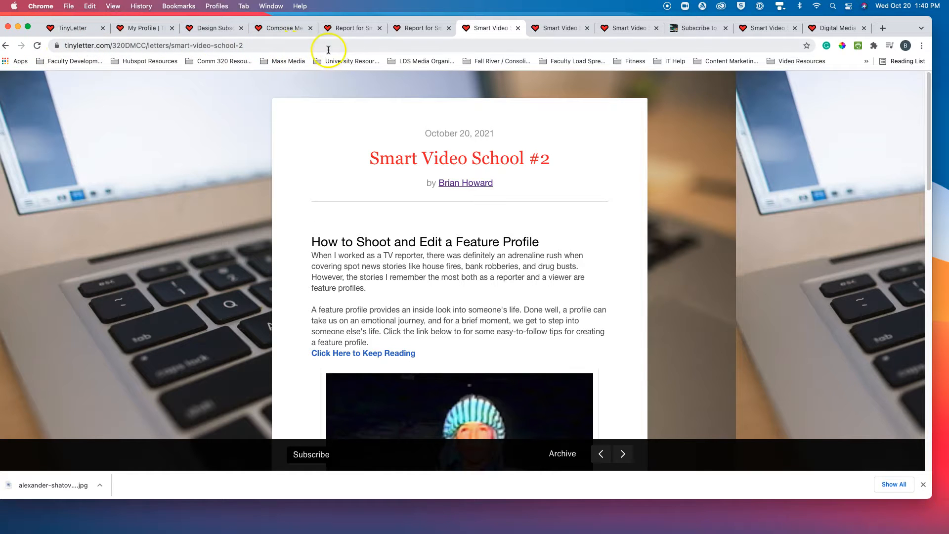
click(283, 29)
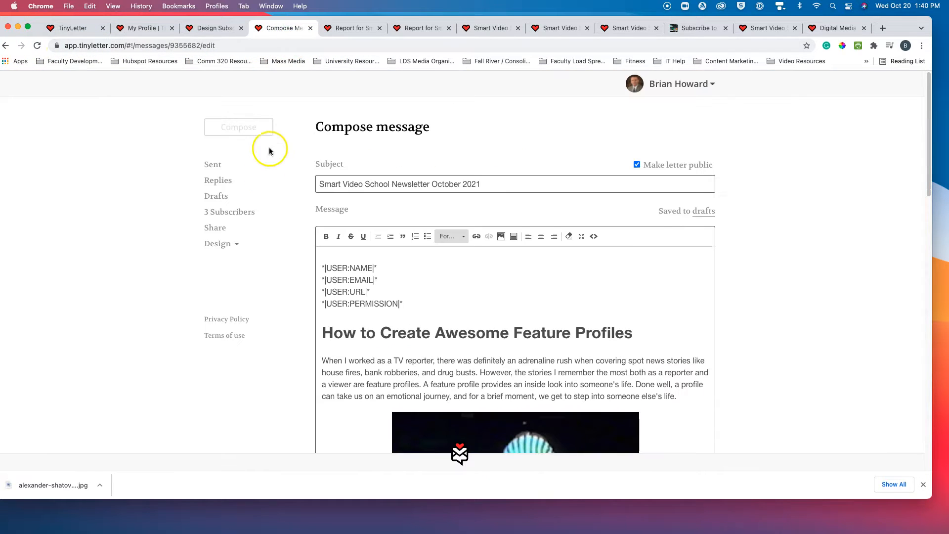
click(220, 244)
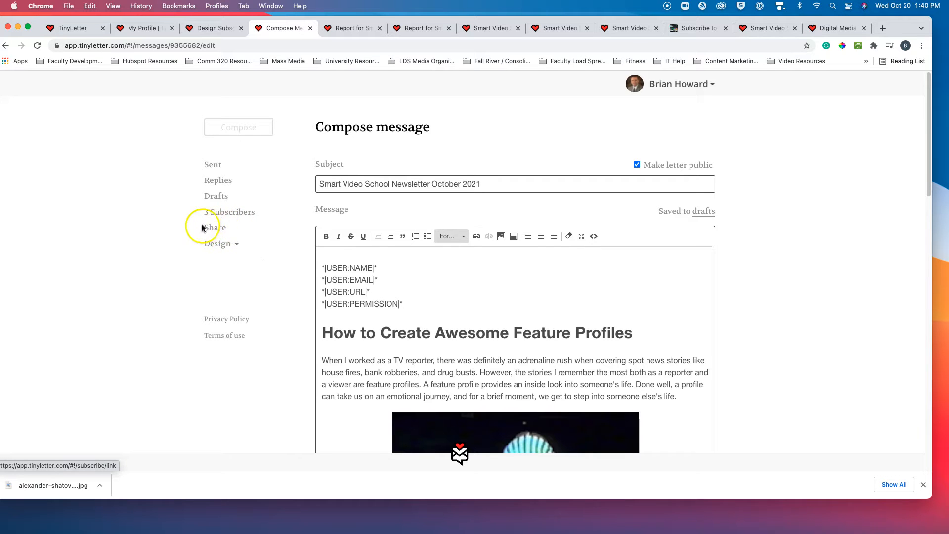
click(222, 229)
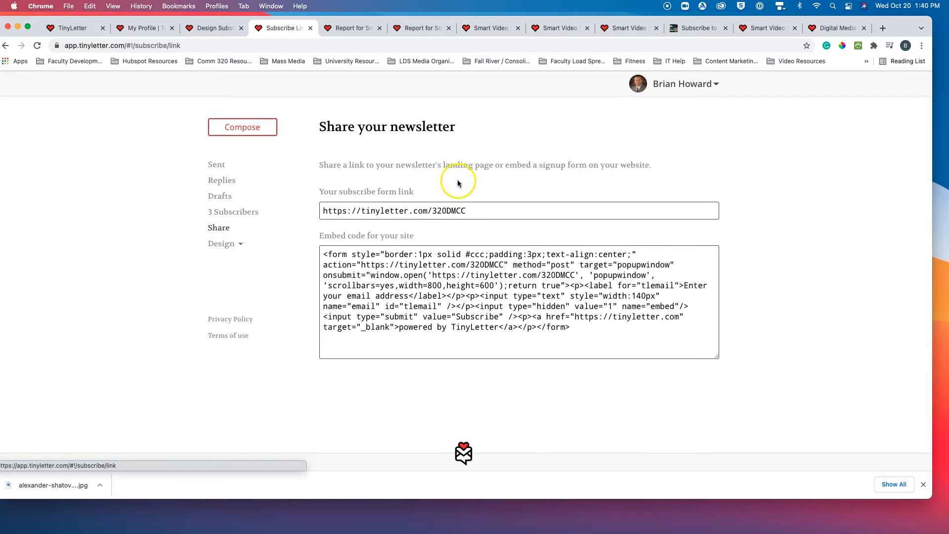
drag(476, 212, 323, 211)
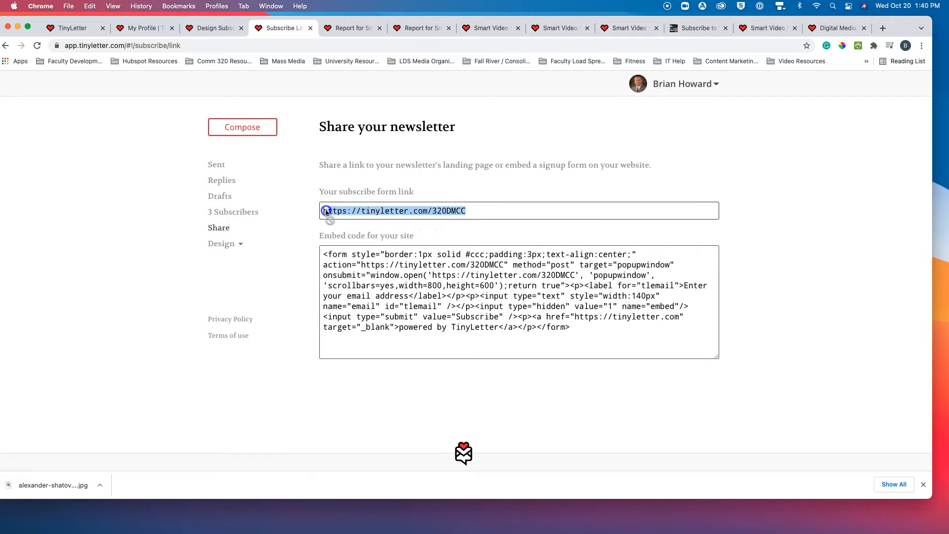